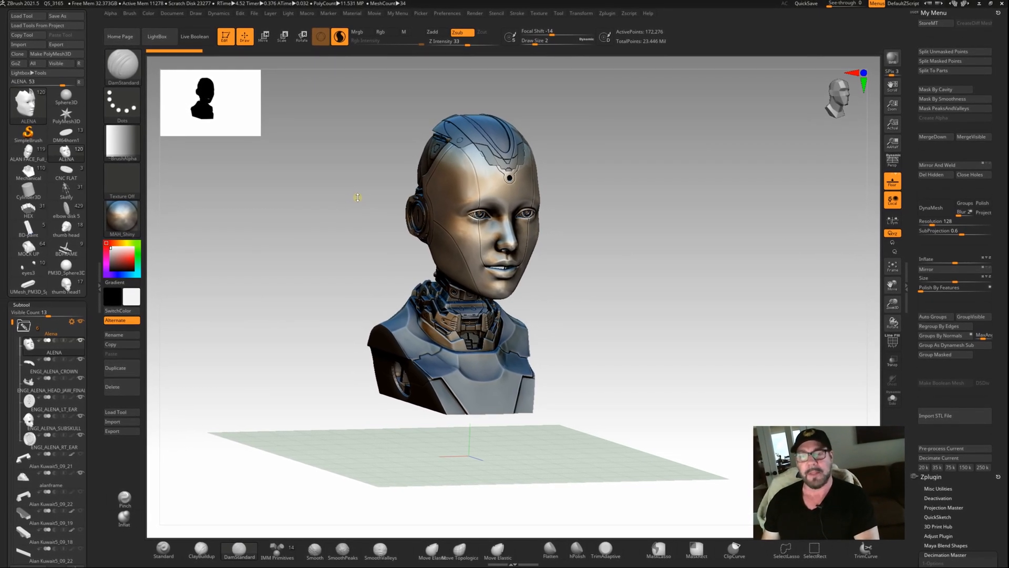
- Check the ALENA bust from the side, then load the HEX spider robot tool
{"action": "left_click_drag", "start_coordinate": [357, 197], "coordinate": [204, 271]}
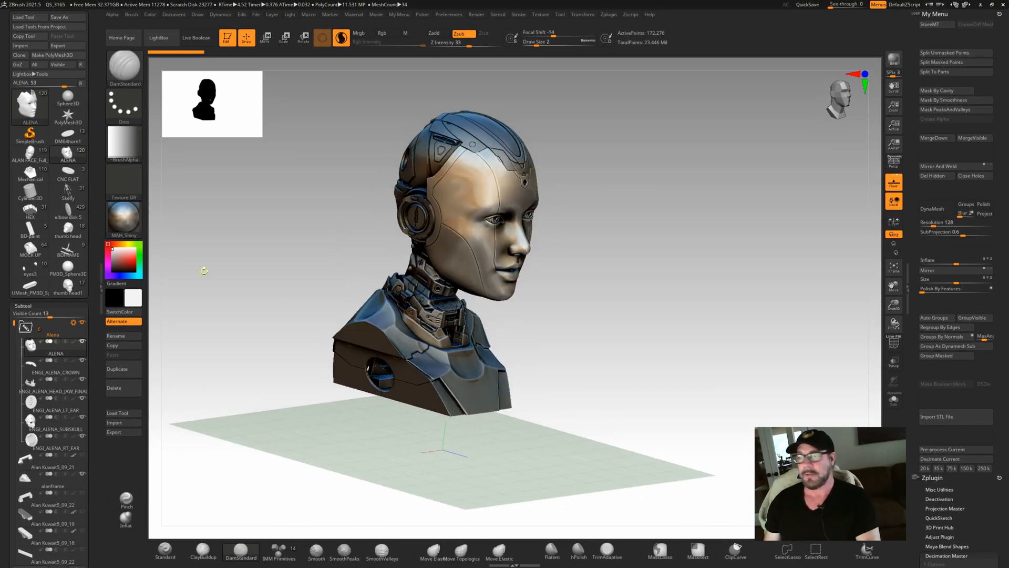
{"action": "left_click", "coordinate": [30, 208]}
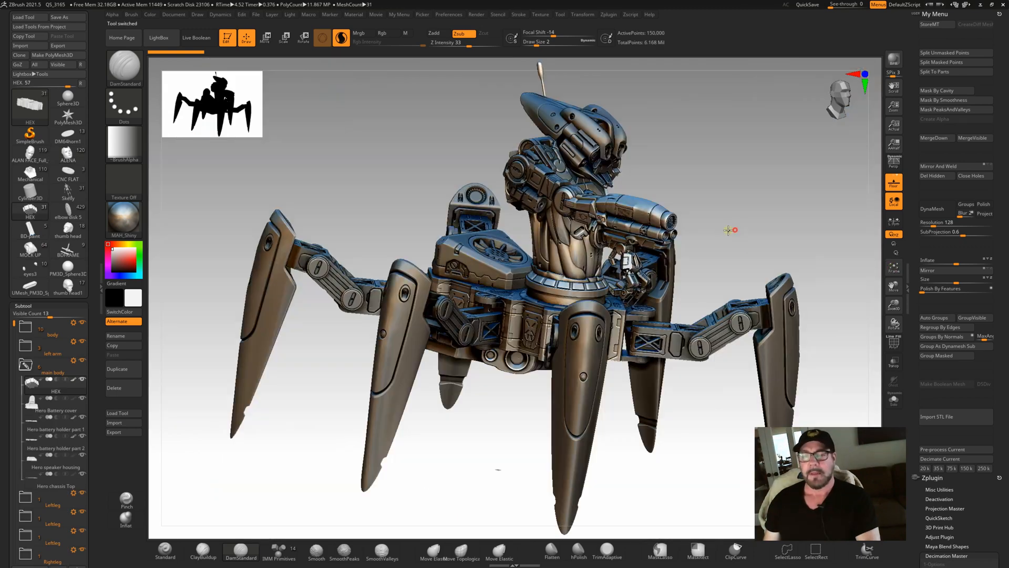
- Start a fresh Sphere3D base mesh and frame it level in the viewport
{"action": "mouse_move", "coordinate": [728, 228]}
{"action": "left_mouse_down"}
{"action": "mouse_move", "coordinate": [701, 230]}
{"action": "mouse_move", "coordinate": [737, 256]}
{"action": "mouse_move", "coordinate": [733, 332]}
{"action": "mouse_move", "coordinate": [635, 401]}
{"action": "mouse_move", "coordinate": [557, 421]}
{"action": "mouse_move", "coordinate": [586, 426]}
{"action": "mouse_move", "coordinate": [473, 379]}
{"action": "mouse_move", "coordinate": [138, 285]}
{"action": "left_mouse_up"}
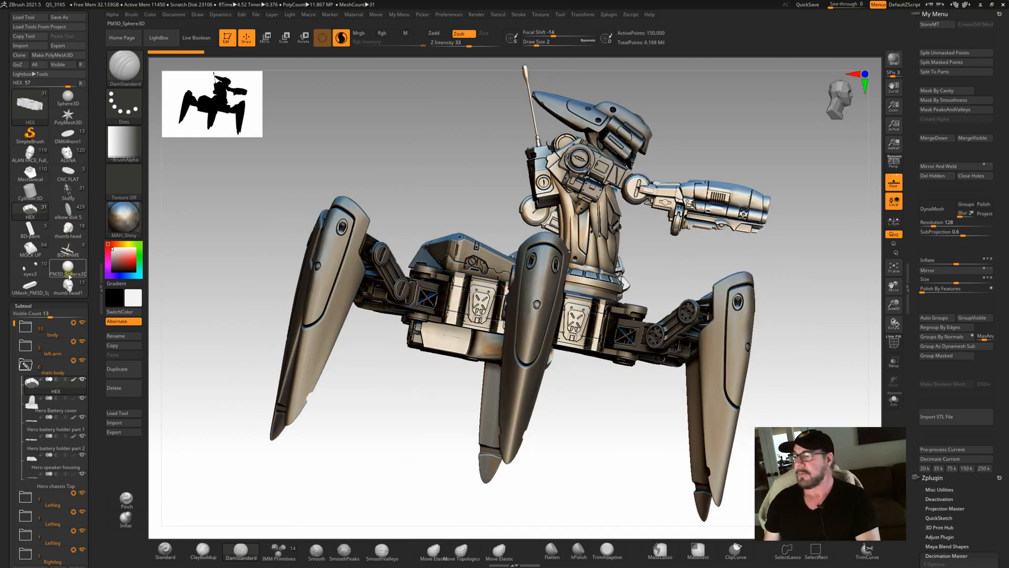
{"action": "left_click", "coordinate": [68, 97]}
{"action": "mouse_move", "coordinate": [768, 286]}
{"action": "left_mouse_down"}
{"action": "mouse_move", "coordinate": [757, 299]}
{"action": "mouse_move", "coordinate": [767, 317]}
{"action": "left_mouse_up"}
{"action": "left_click_drag", "start_coordinate": [893, 286], "coordinate": [655, 353]}
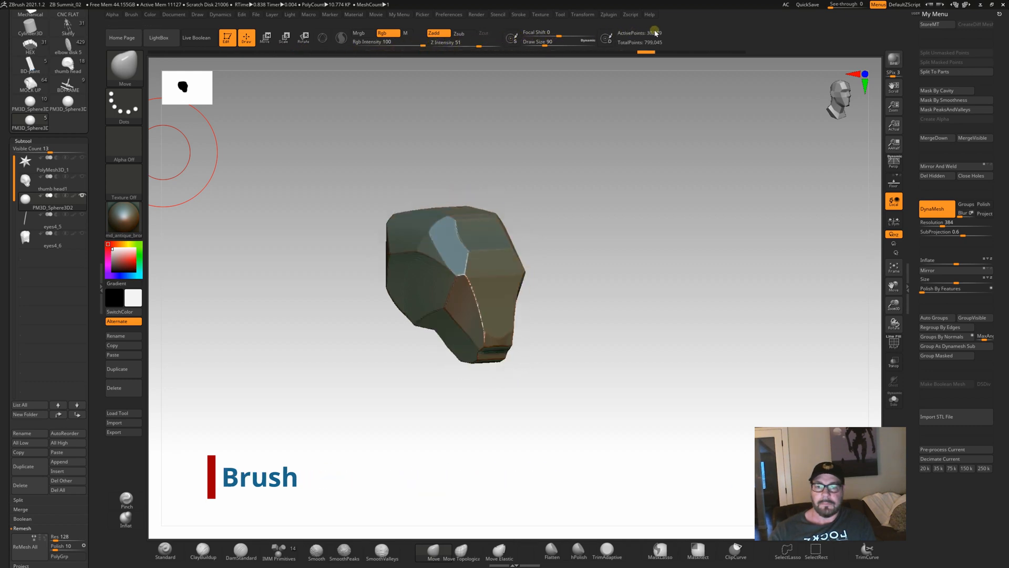
- Scrub the Undo History from the clipped sphere to the rounded head with a face box
{"action": "mouse_move", "coordinate": [762, 30]}
{"action": "left_mouse_down"}
{"action": "mouse_move", "coordinate": [709, 49]}
{"action": "mouse_move", "coordinate": [840, 38]}
{"action": "left_mouse_up"}
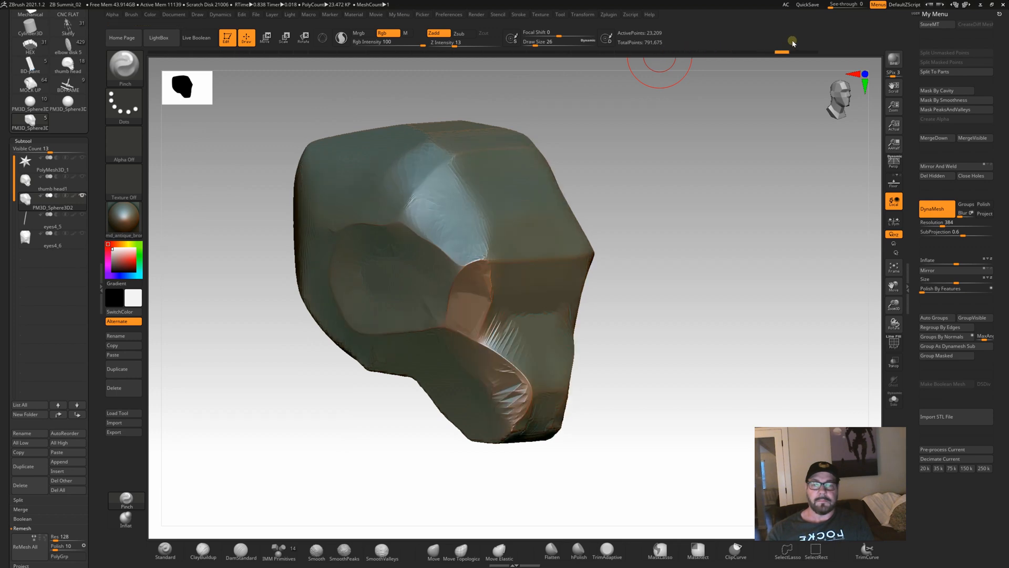
{"action": "left_click", "coordinate": [389, 51]}
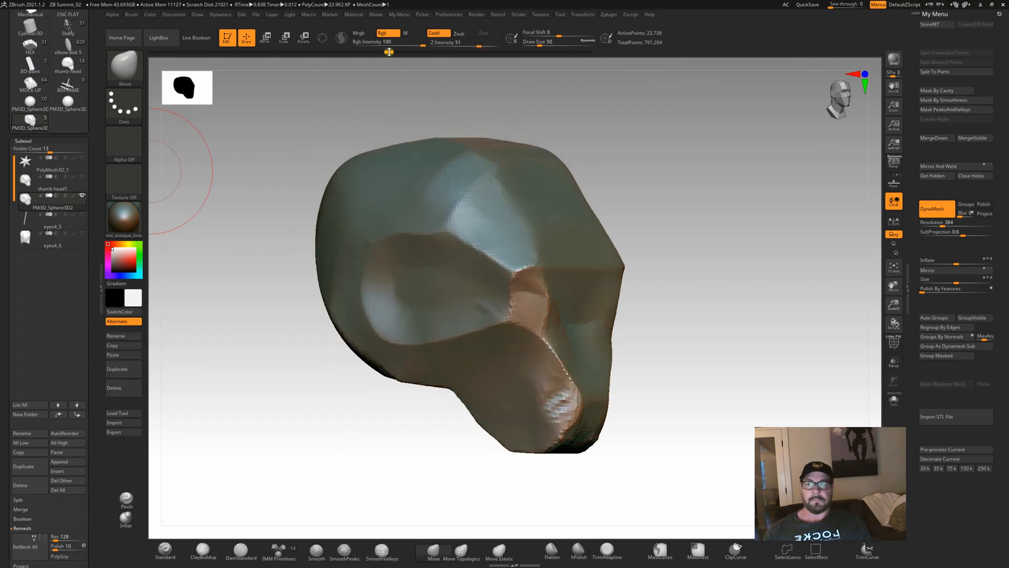
{"action": "mouse_move", "coordinate": [389, 51]}
{"action": "left_mouse_down"}
{"action": "mouse_move", "coordinate": [591, 39]}
{"action": "mouse_move", "coordinate": [777, 51]}
{"action": "left_mouse_up"}
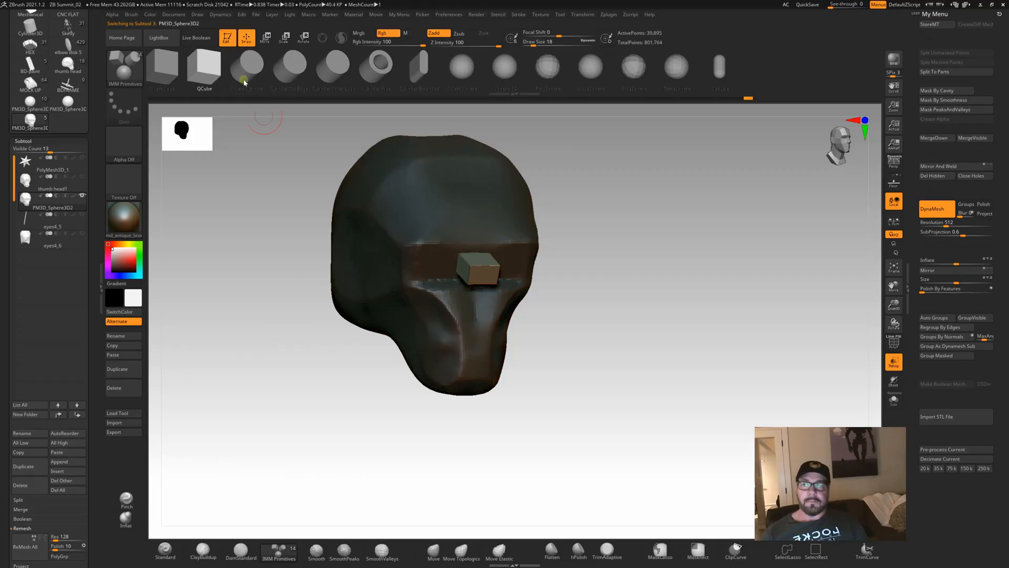
- Position the inserted box on the head's face using Transpose move and rotate in front and side views
{"action": "key", "text": "w"}
{"action": "left_click_drag", "start_coordinate": [261, 205], "coordinate": [247, 185], "text": "shift"}
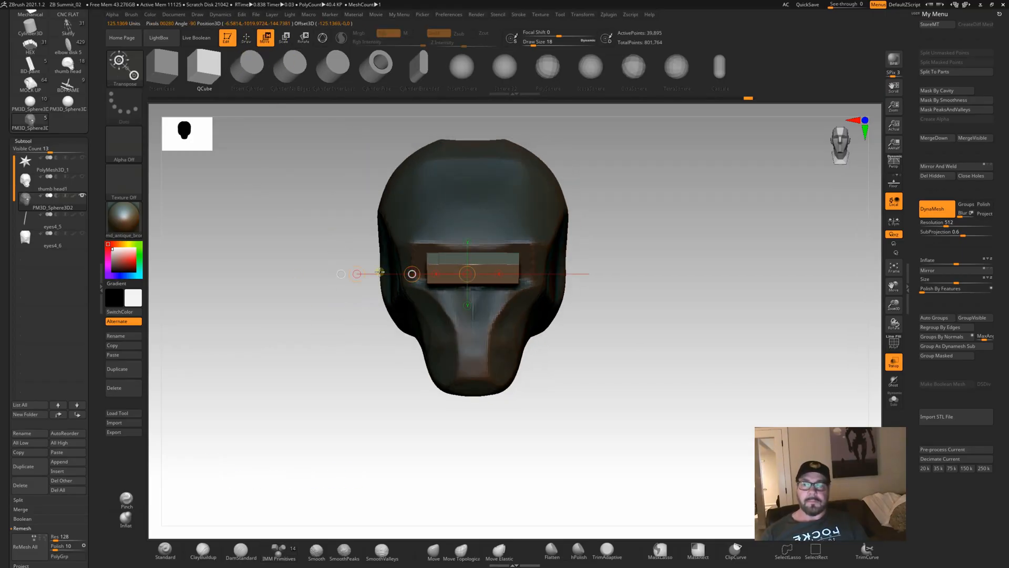
{"action": "mouse_move", "coordinate": [454, 273]}
{"action": "left_mouse_down", "text": "shift"}
{"action": "mouse_move", "coordinate": [496, 271]}
{"action": "mouse_move", "coordinate": [473, 198]}
{"action": "left_mouse_up", "text": "shift"}
{"action": "key", "text": "r"}
{"action": "key", "text": "w"}
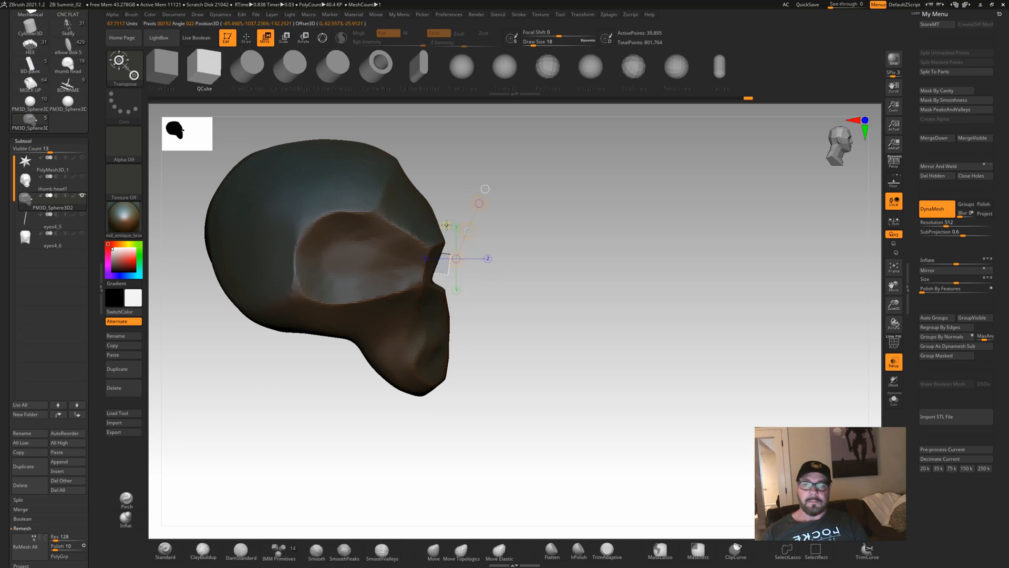
{"action": "left_click_drag", "start_coordinate": [552, 205], "coordinate": [504, 206], "text": "shift"}
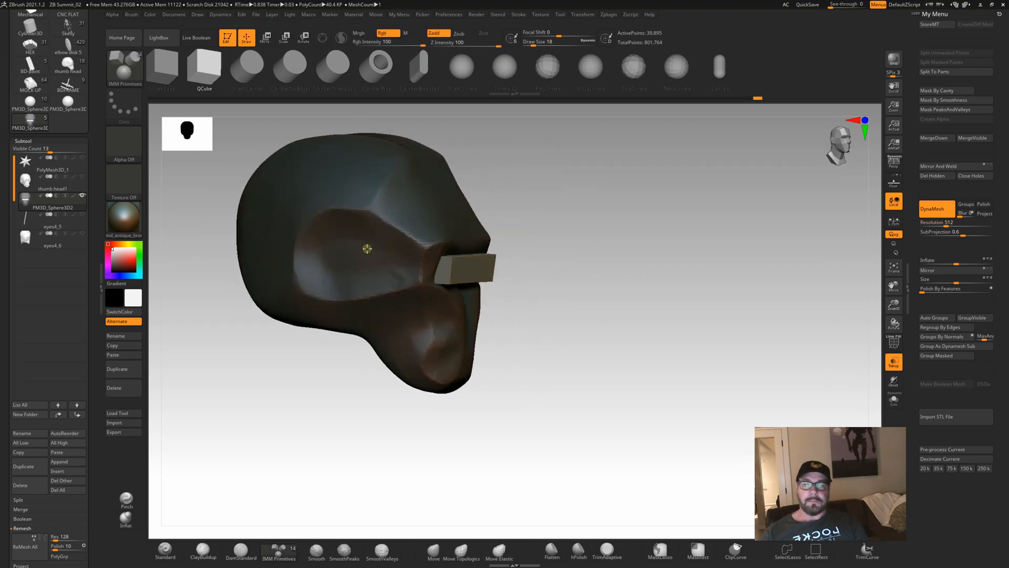
{"action": "left_click_drag", "start_coordinate": [646, 237], "coordinate": [551, 237], "text": "shift"}
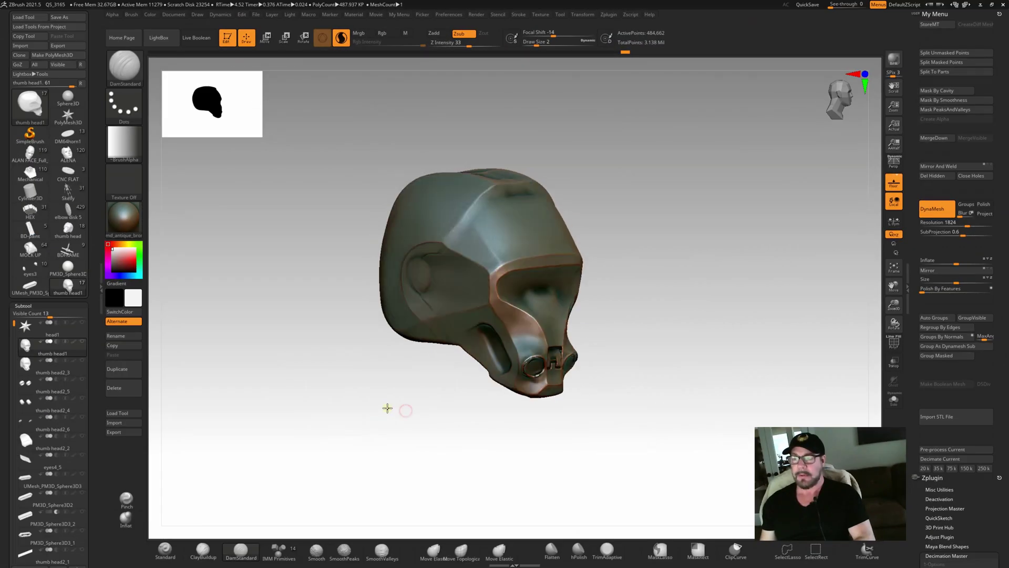
- Inspect the detailed robot head with visor, ear discs and snout nozzles from several angles
{"action": "mouse_move", "coordinate": [388, 408]}
{"action": "left_mouse_down", "text": "shift"}
{"action": "mouse_move", "coordinate": [406, 407]}
{"action": "mouse_move", "coordinate": [390, 396]}
{"action": "mouse_move", "coordinate": [397, 406]}
{"action": "mouse_move", "coordinate": [378, 417]}
{"action": "mouse_move", "coordinate": [371, 400]}
{"action": "left_mouse_up", "text": "shift"}
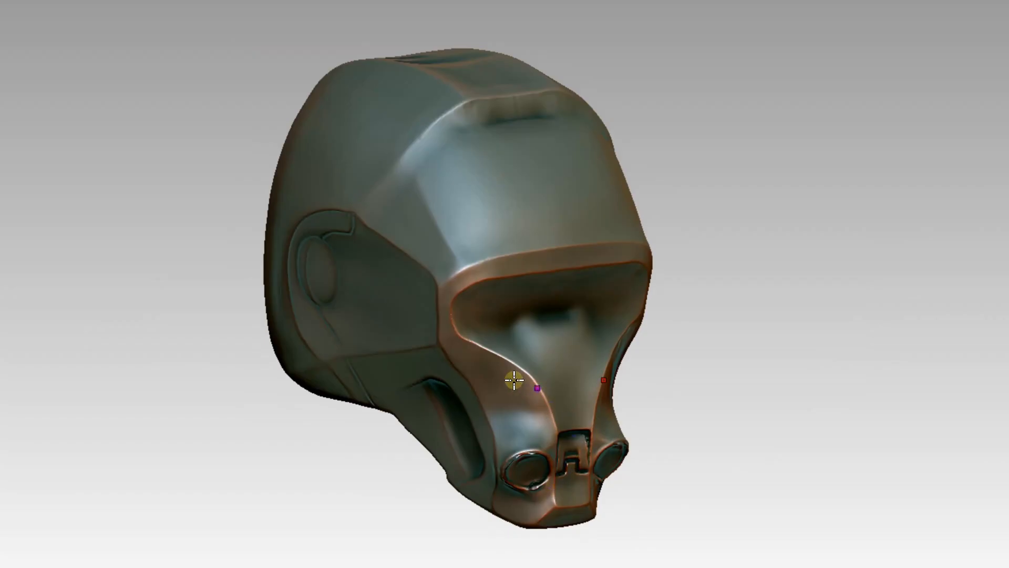
{"action": "mouse_move", "coordinate": [407, 408]}
{"action": "left_mouse_down"}
{"action": "mouse_move", "coordinate": [391, 404]}
{"action": "mouse_move", "coordinate": [412, 411]}
{"action": "left_mouse_up"}
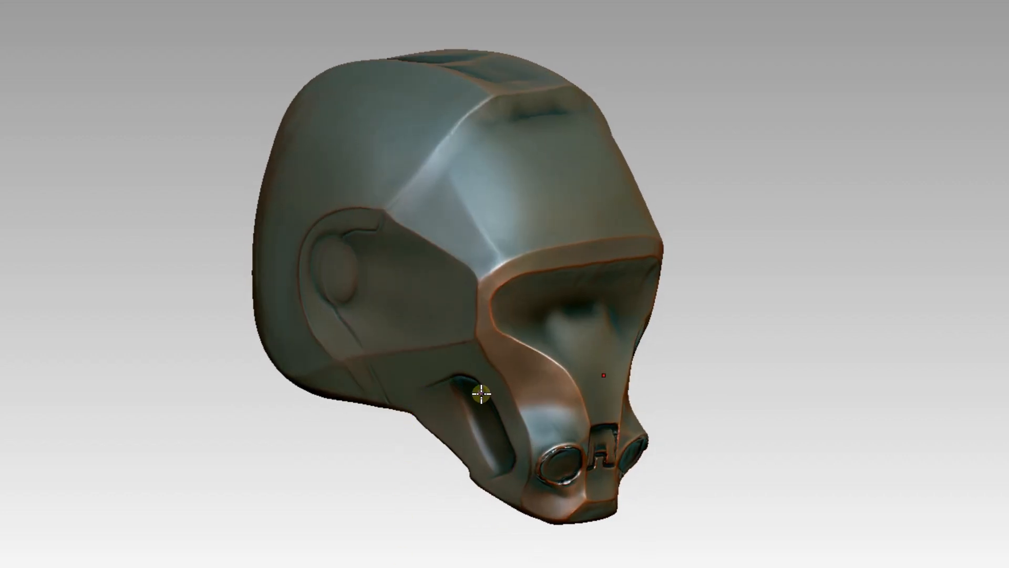
{"action": "left_click_drag", "start_coordinate": [300, 232], "coordinate": [270, 231]}
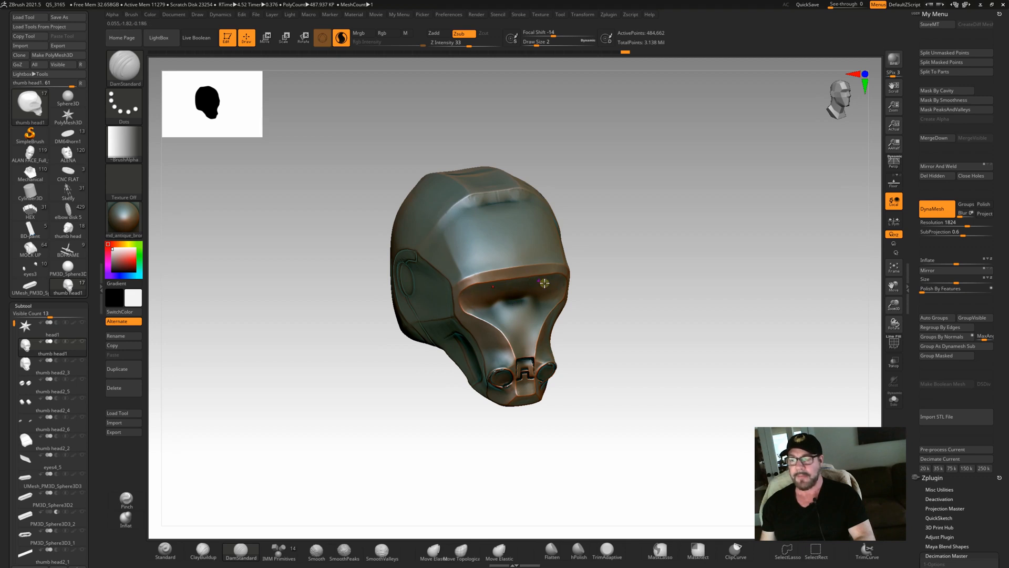
- Orbit the head between front, three-quarter and side views
{"action": "left_click_drag", "start_coordinate": [356, 401], "coordinate": [295, 326]}
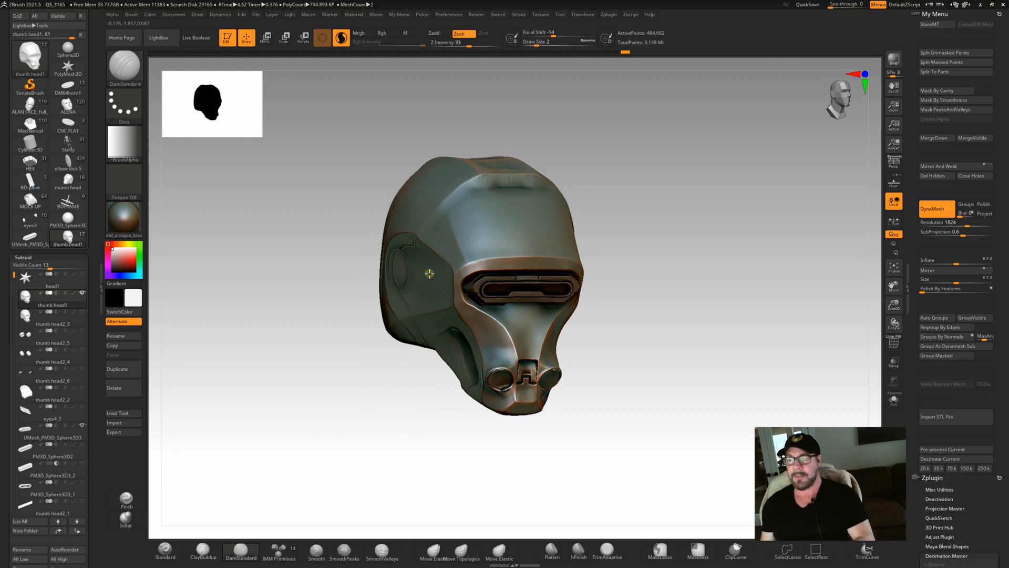
{"action": "mouse_move", "coordinate": [359, 386]}
{"action": "left_mouse_down"}
{"action": "mouse_move", "coordinate": [374, 396]}
{"action": "mouse_move", "coordinate": [354, 410]}
{"action": "mouse_move", "coordinate": [433, 426]}
{"action": "left_mouse_up"}
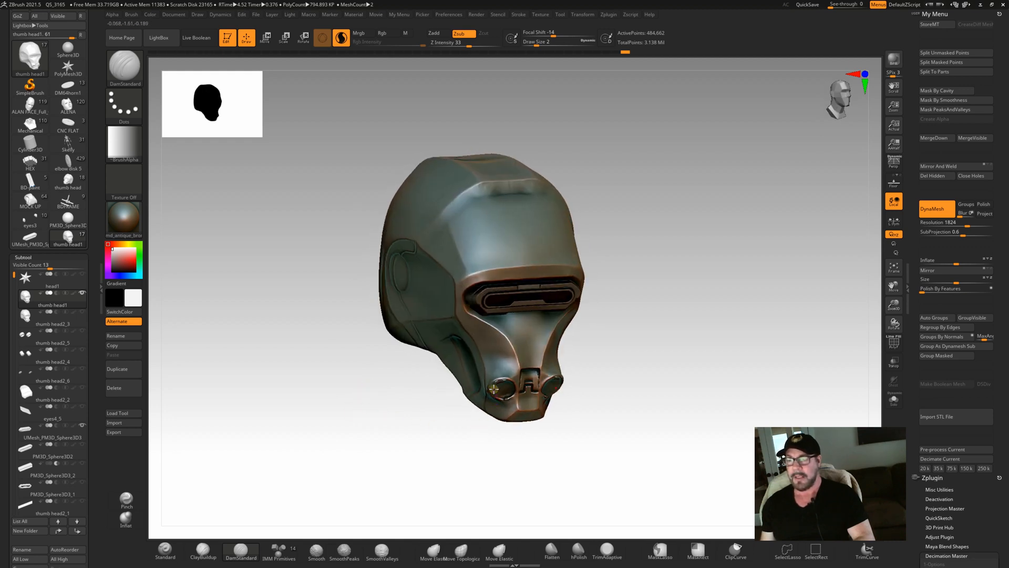
{"action": "mouse_move", "coordinate": [331, 358]}
{"action": "left_mouse_down"}
{"action": "mouse_move", "coordinate": [318, 366]}
{"action": "mouse_move", "coordinate": [319, 382]}
{"action": "mouse_move", "coordinate": [314, 351]}
{"action": "mouse_move", "coordinate": [315, 374]}
{"action": "mouse_move", "coordinate": [261, 343]}
{"action": "left_mouse_up"}
- Browse the LightBox brush library and load the mech11_1.zbp kitbash parts set
{"action": "key", "text": "comma"}
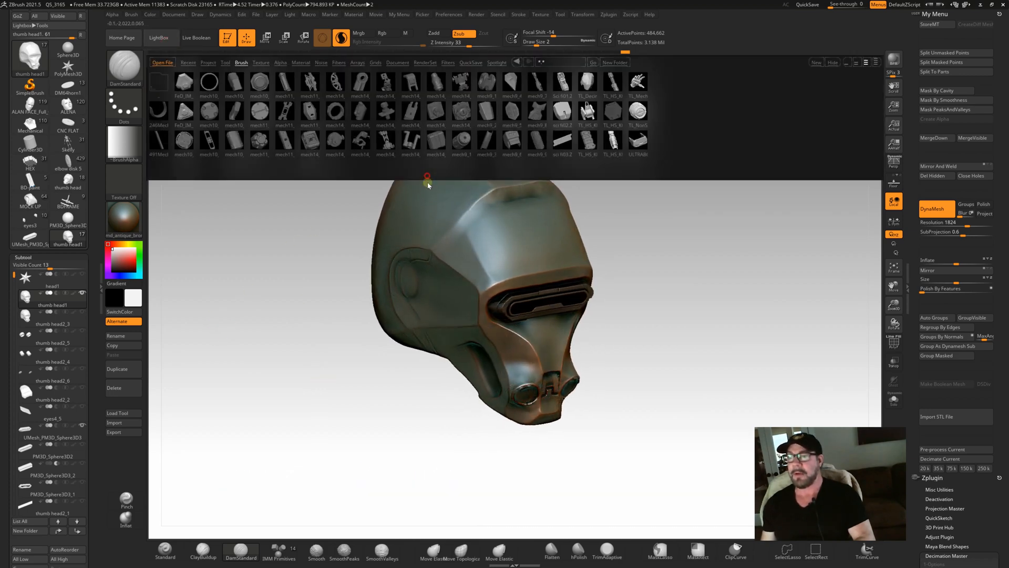
{"action": "left_click_drag", "start_coordinate": [427, 184], "coordinate": [432, 296]}
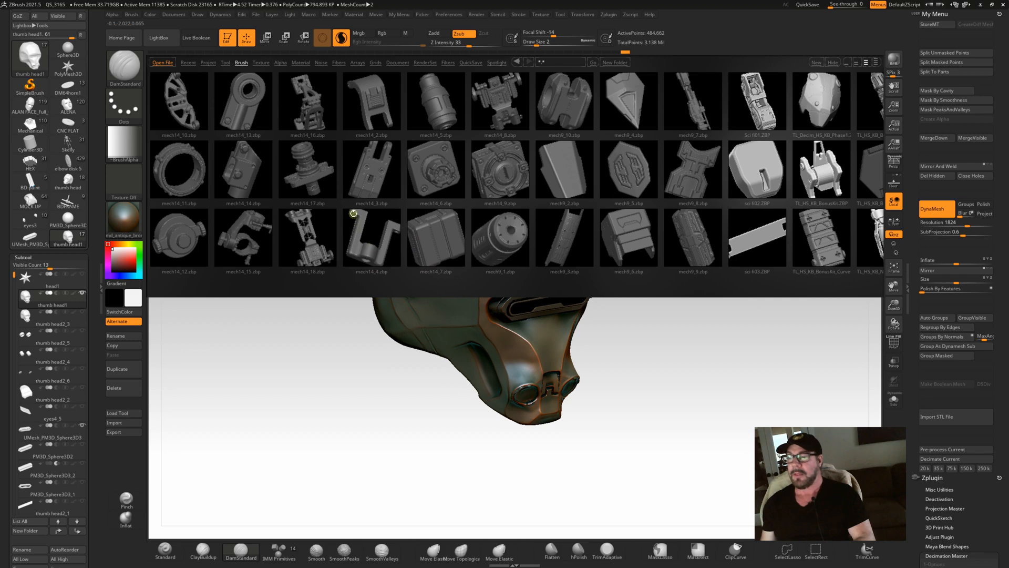
{"action": "left_click_drag", "start_coordinate": [341, 202], "coordinate": [600, 207]}
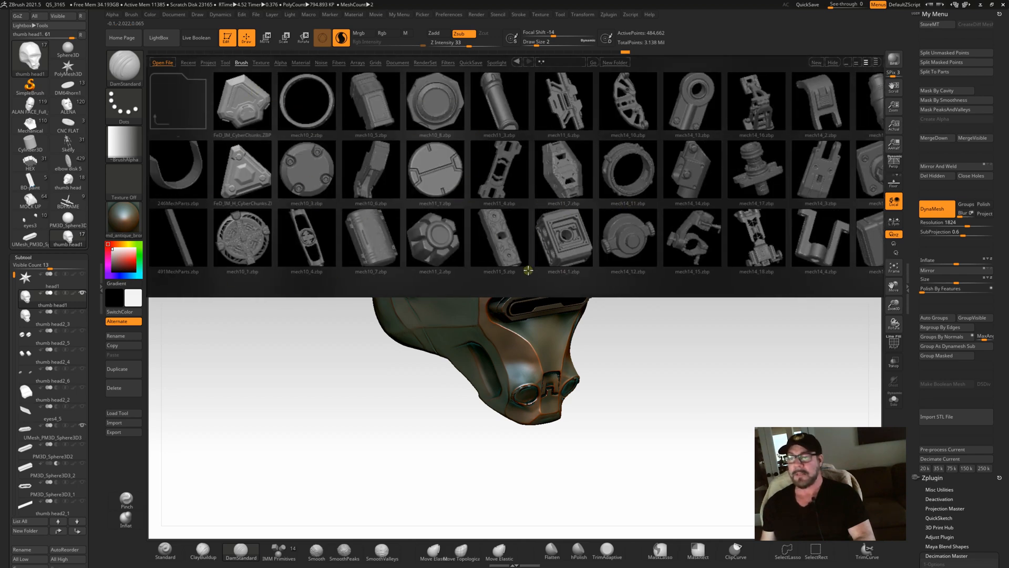
{"action": "left_click_drag", "start_coordinate": [514, 290], "coordinate": [513, 203]}
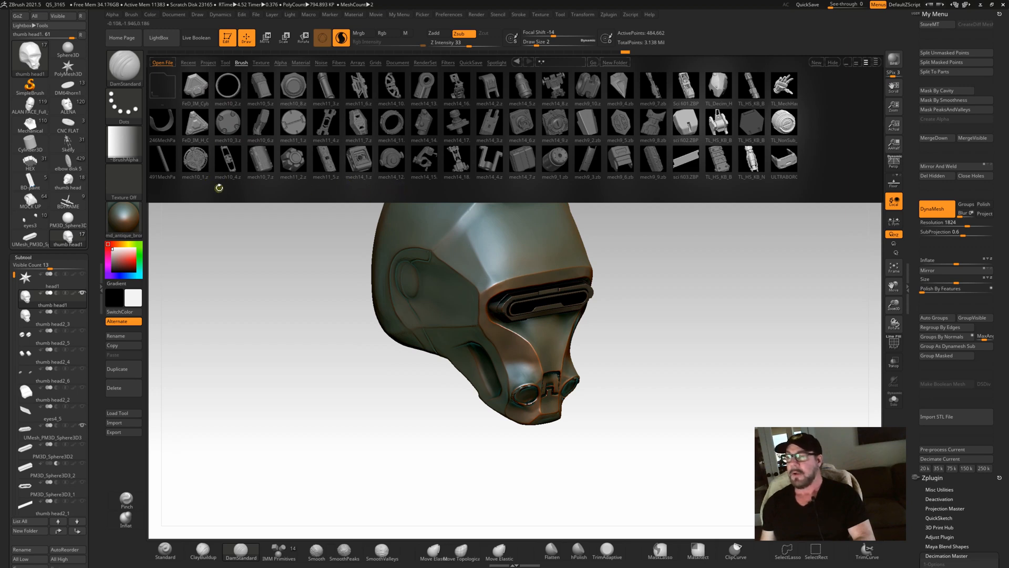
{"action": "left_click", "coordinate": [291, 122]}
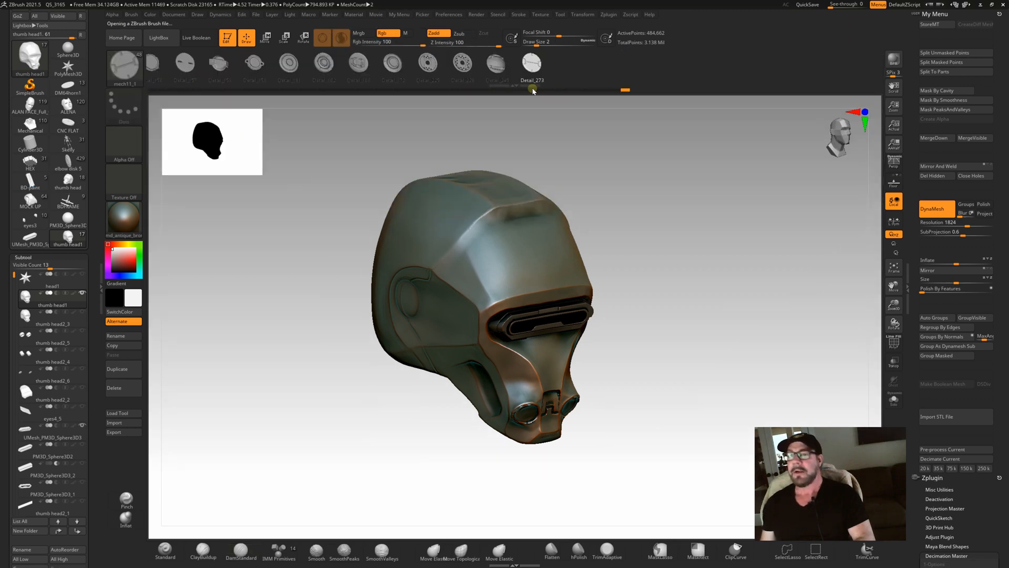
- Make the round side disc the active part and zoom in on the eye socket with Transpose move
{"action": "left_click_drag", "start_coordinate": [519, 89], "coordinate": [519, 187]}
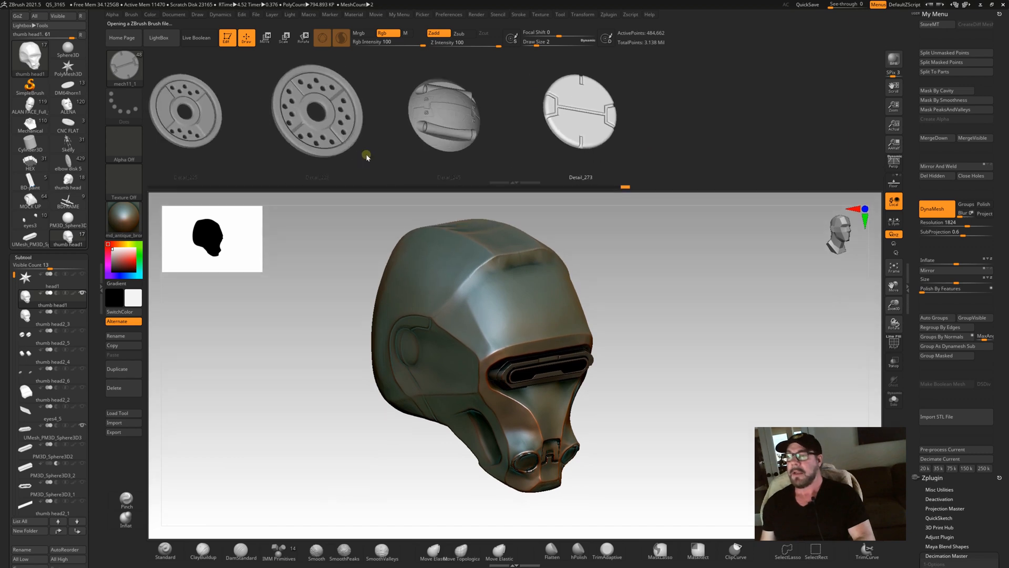
{"action": "mouse_move", "coordinate": [388, 153]}
{"action": "left_mouse_down"}
{"action": "mouse_move", "coordinate": [563, 131]}
{"action": "mouse_move", "coordinate": [273, 152]}
{"action": "mouse_move", "coordinate": [595, 135]}
{"action": "left_mouse_up"}
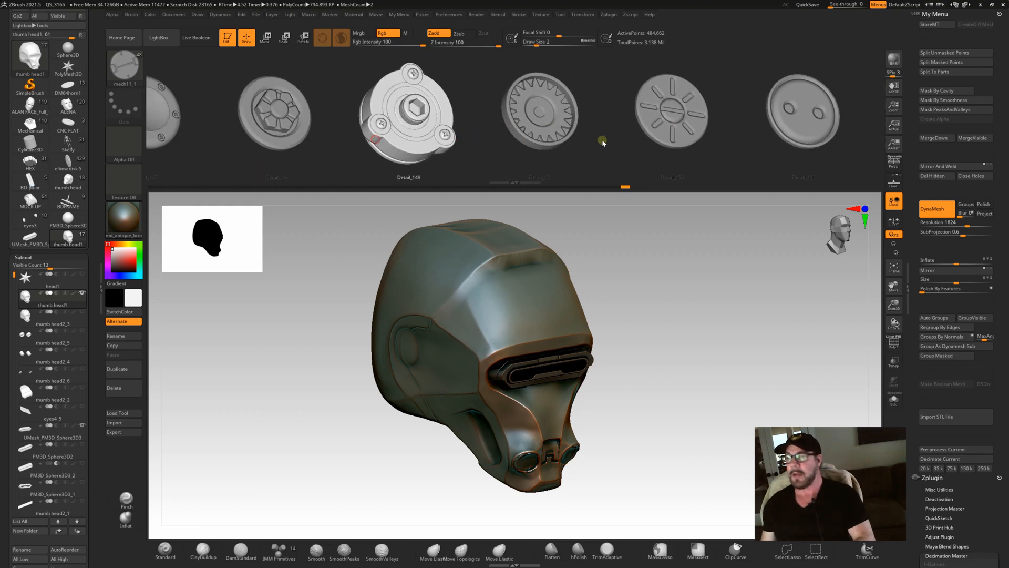
{"action": "left_click_drag", "start_coordinate": [602, 140], "coordinate": [415, 156]}
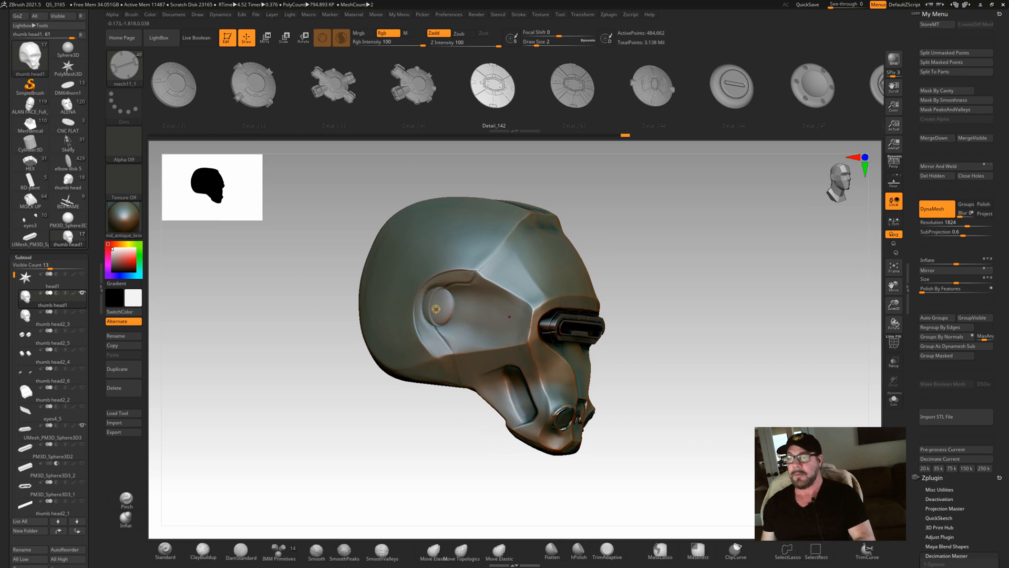
{"action": "left_click_drag", "start_coordinate": [277, 350], "coordinate": [258, 361]}
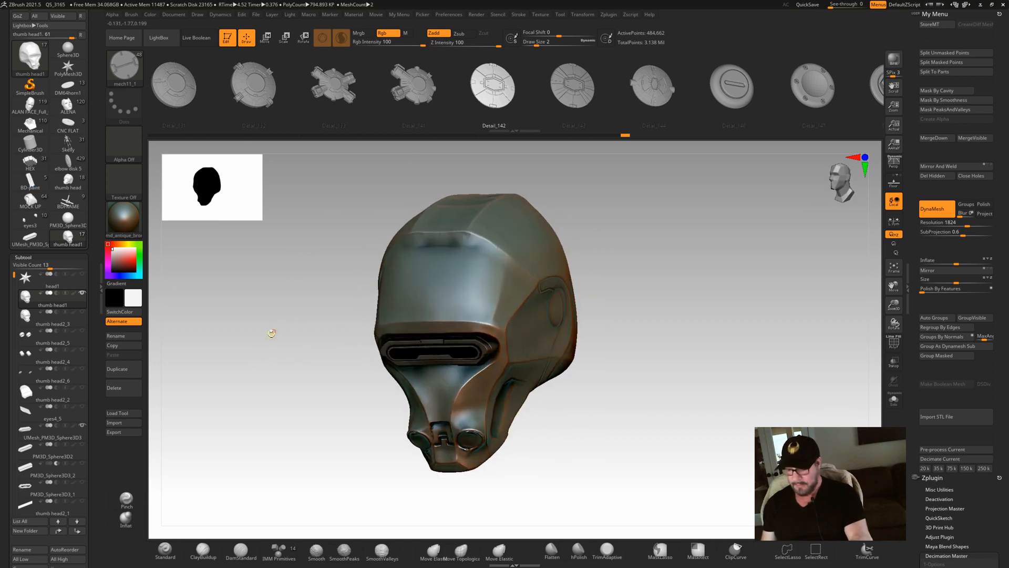
{"action": "left_click_drag", "start_coordinate": [271, 333], "coordinate": [446, 314]}
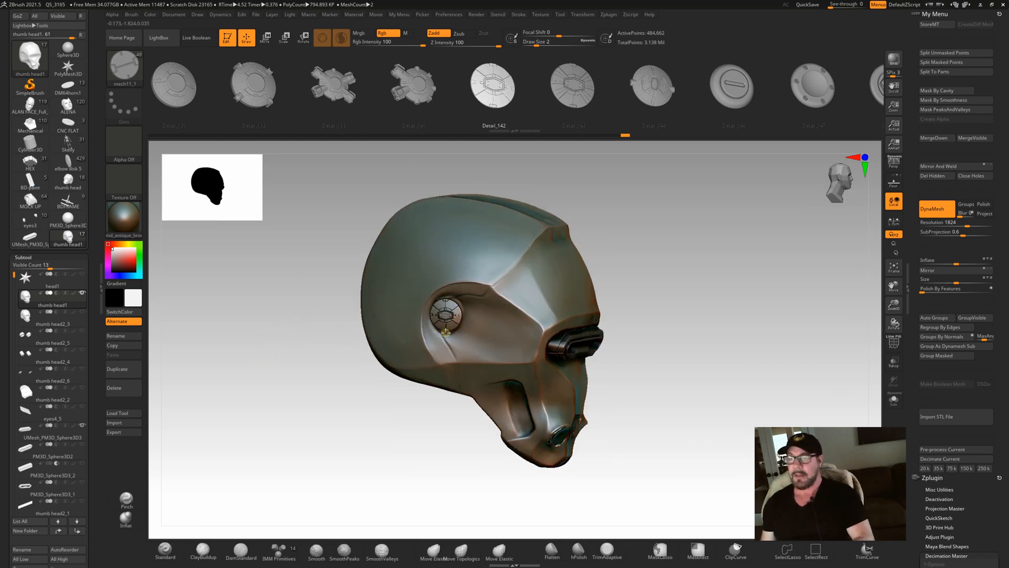
{"action": "left_click", "coordinate": [446, 320], "text": "alt"}
{"action": "key", "text": "w"}
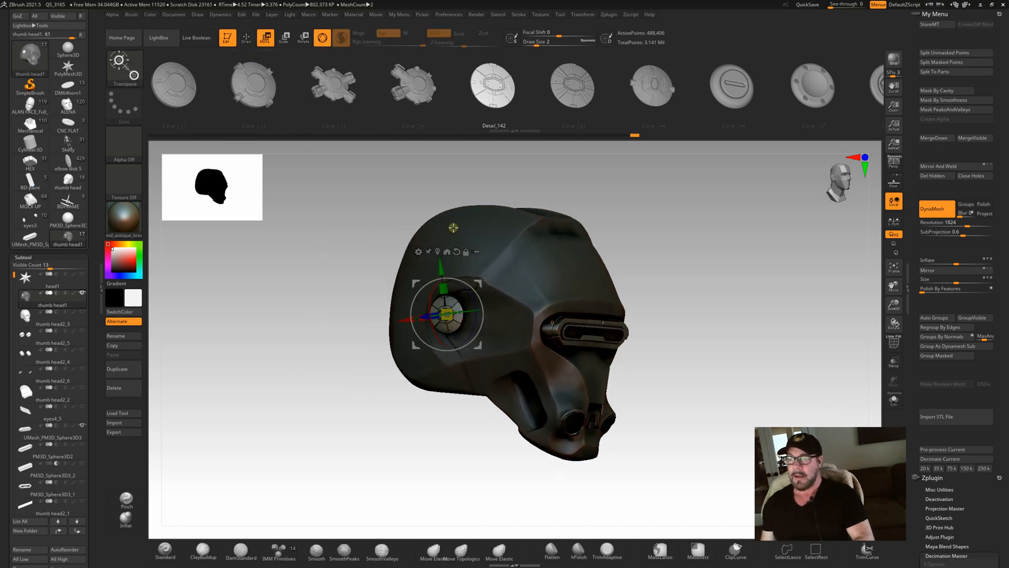
{"action": "left_click_drag", "start_coordinate": [893, 306], "coordinate": [412, 91]}
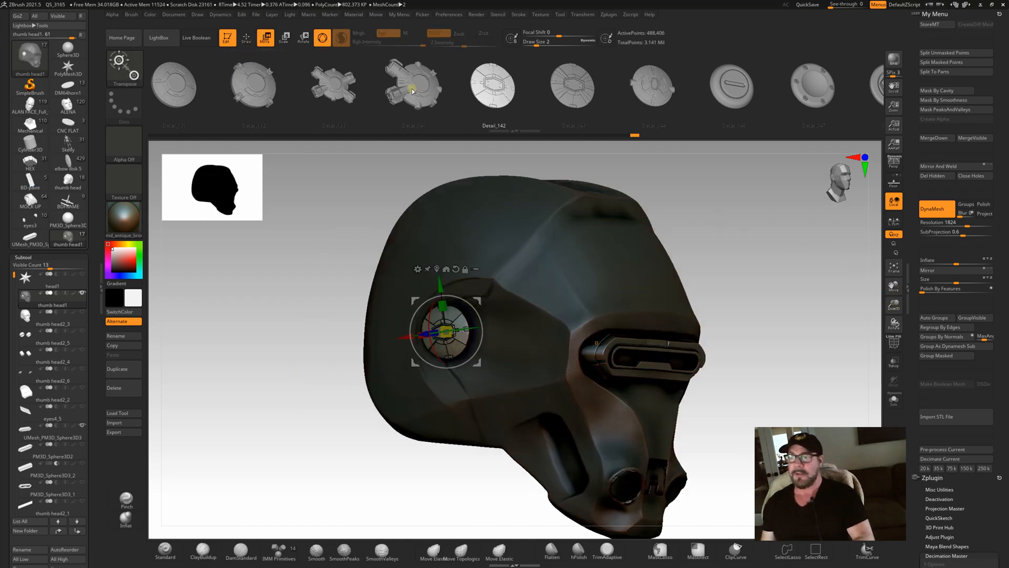
- Try hexagonal and slotted inserts in the eye socket, settling on the ringed Detail_147 part
{"action": "left_click", "coordinate": [412, 91]}
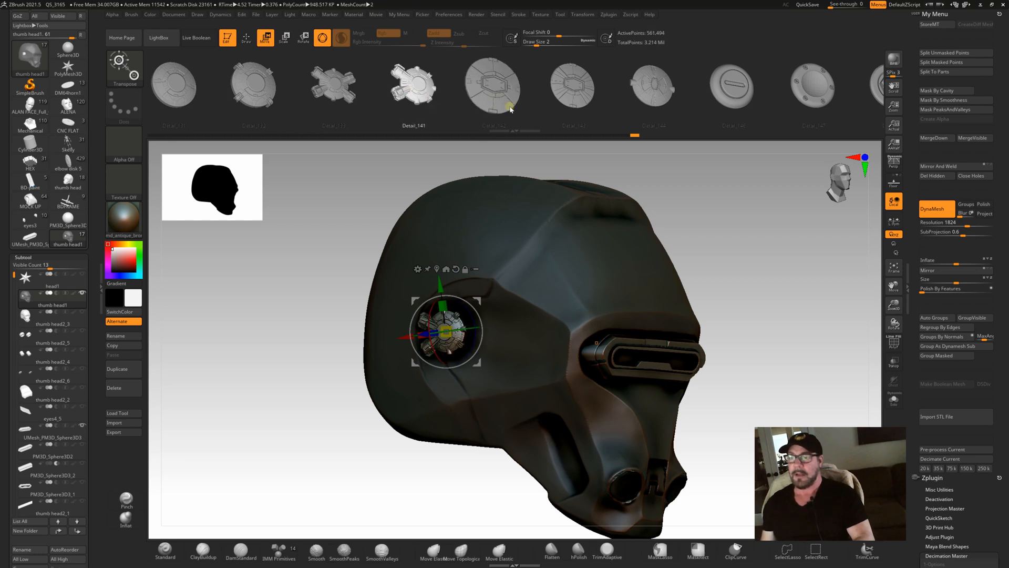
{"action": "left_click", "coordinate": [492, 88]}
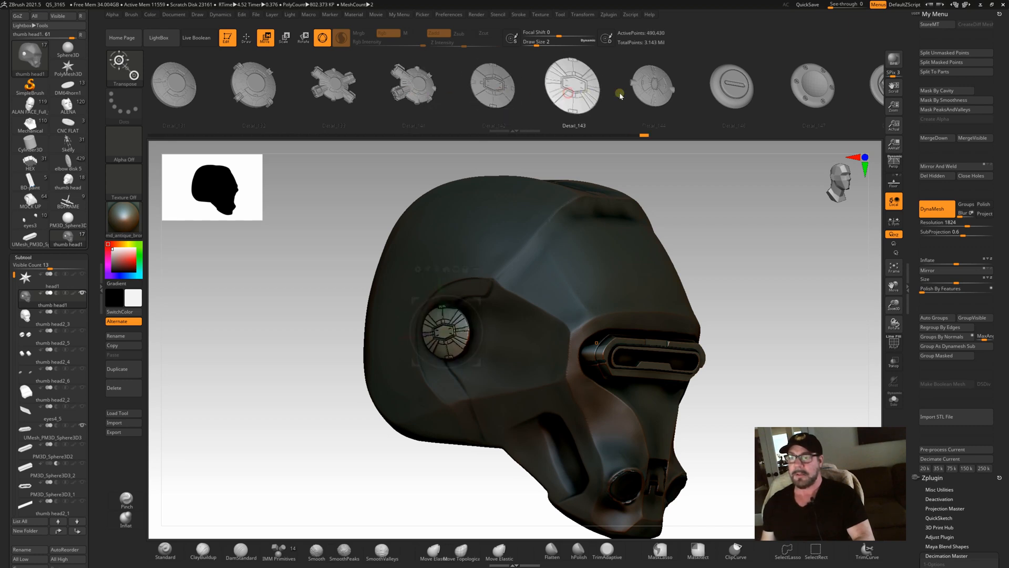
{"action": "left_click", "coordinate": [726, 94]}
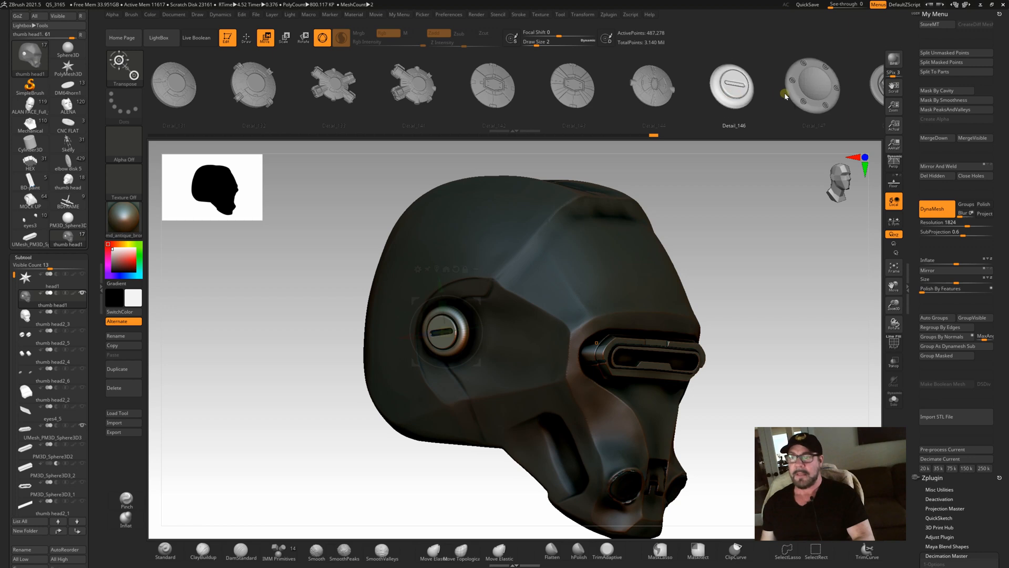
{"action": "left_click", "coordinate": [810, 91]}
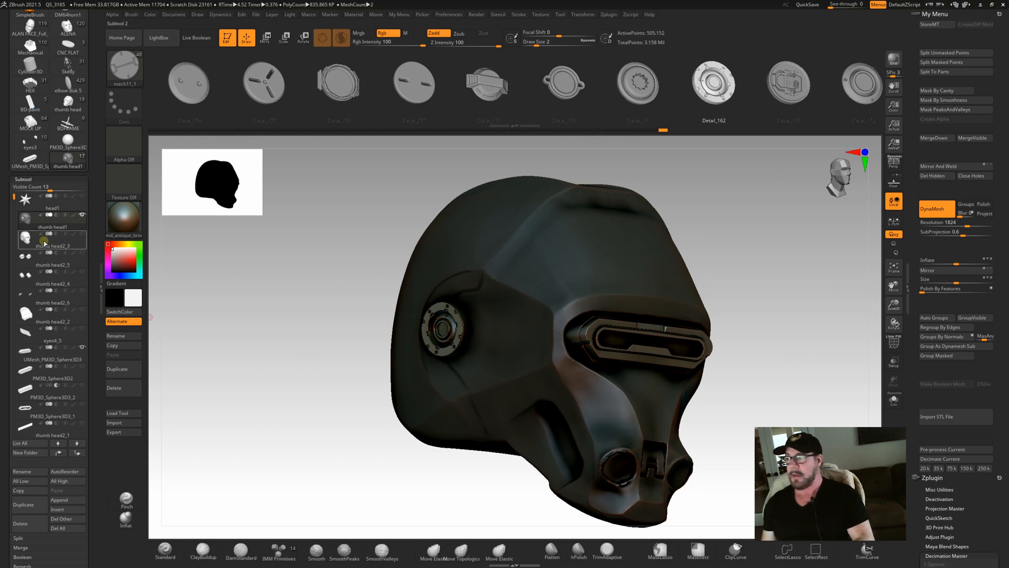
- Split the inserted eye detail into its own subtool and activate thumb head2_7
{"action": "left_click", "coordinate": [945, 52]}
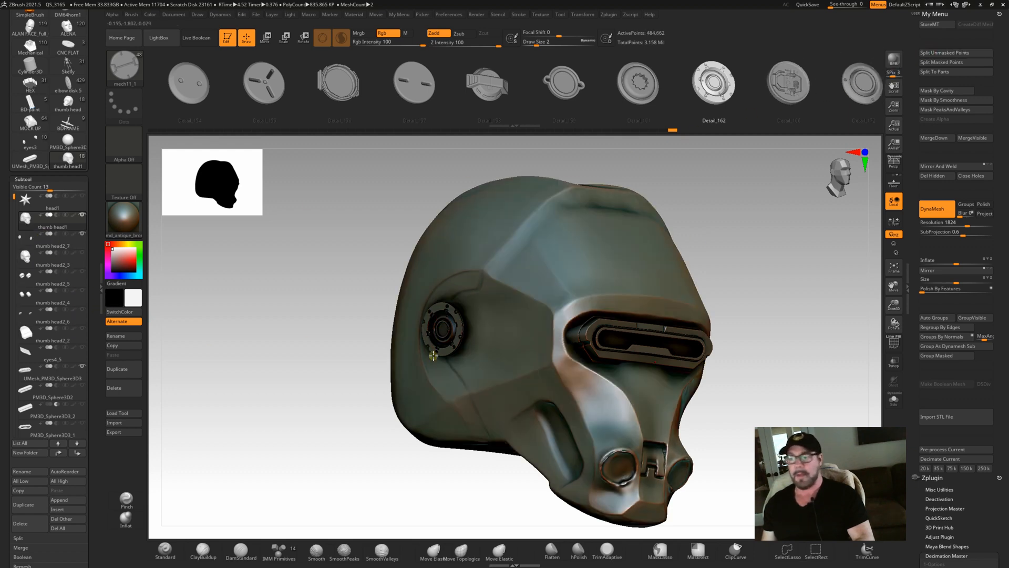
{"action": "left_click", "coordinate": [52, 246]}
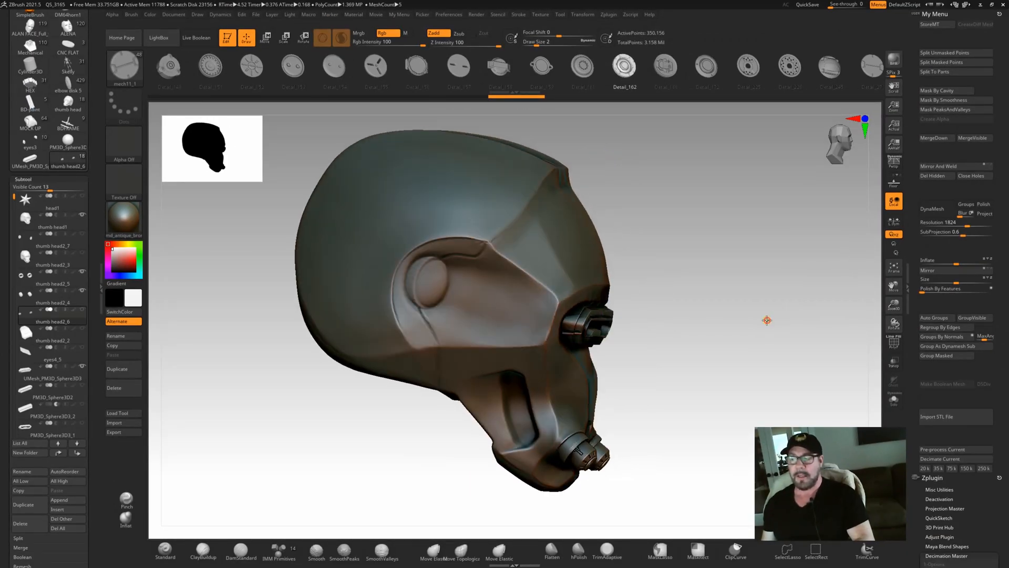
- Select the ClipCurve brush with BRadius enabled and adjust the draw size
{"action": "key", "text": "ctrl+shift"}
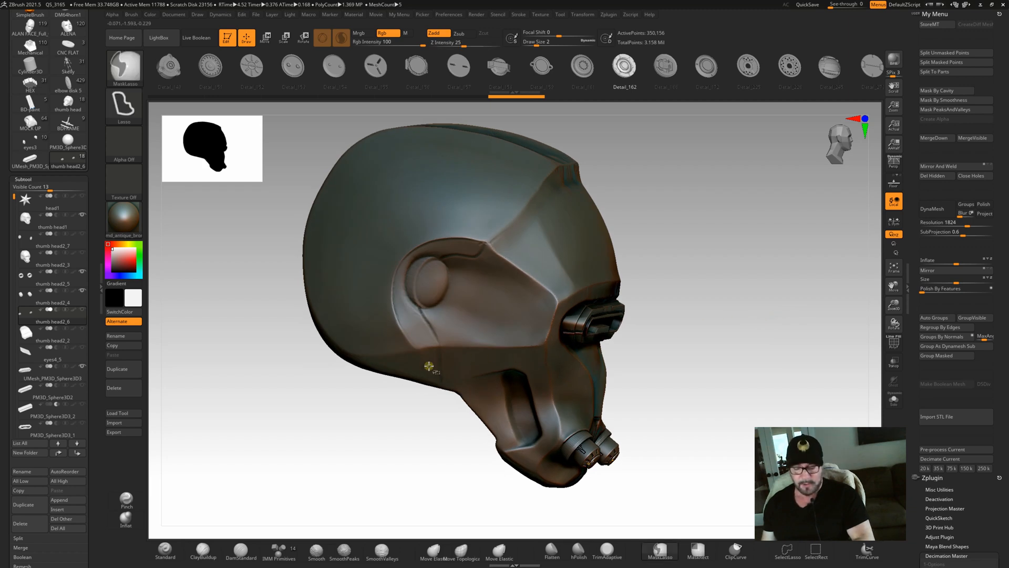
{"action": "left_click", "coordinate": [127, 77]}
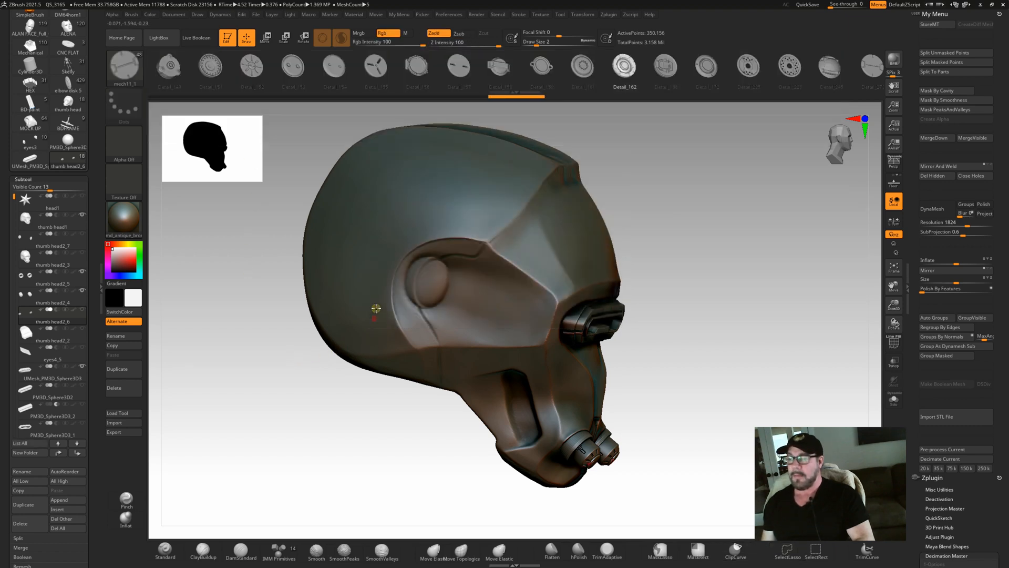
{"action": "key", "text": "ctrl+shift"}
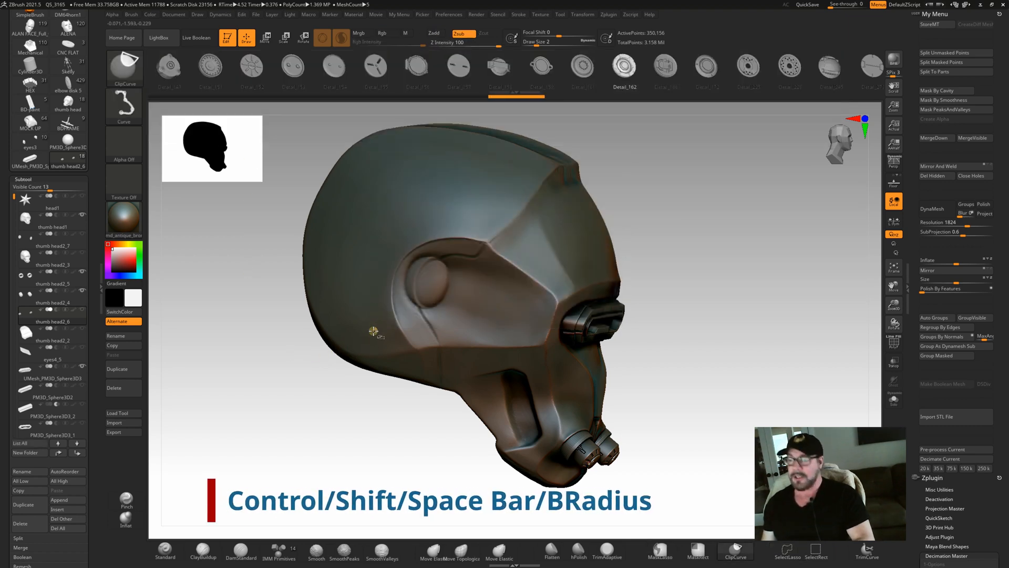
{"action": "key", "text": "ctrl+shift+space"}
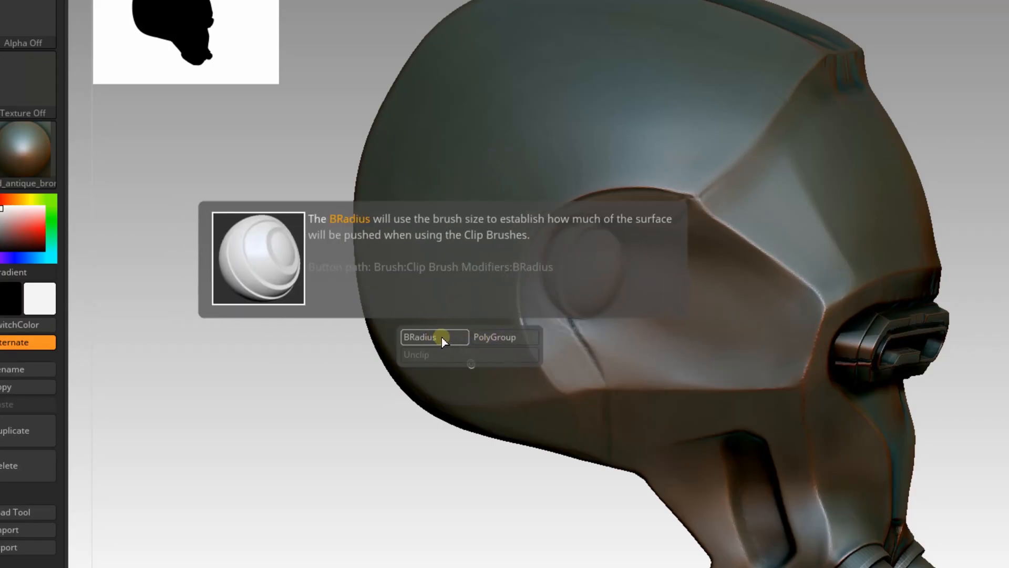
{"action": "left_click", "coordinate": [441, 339]}
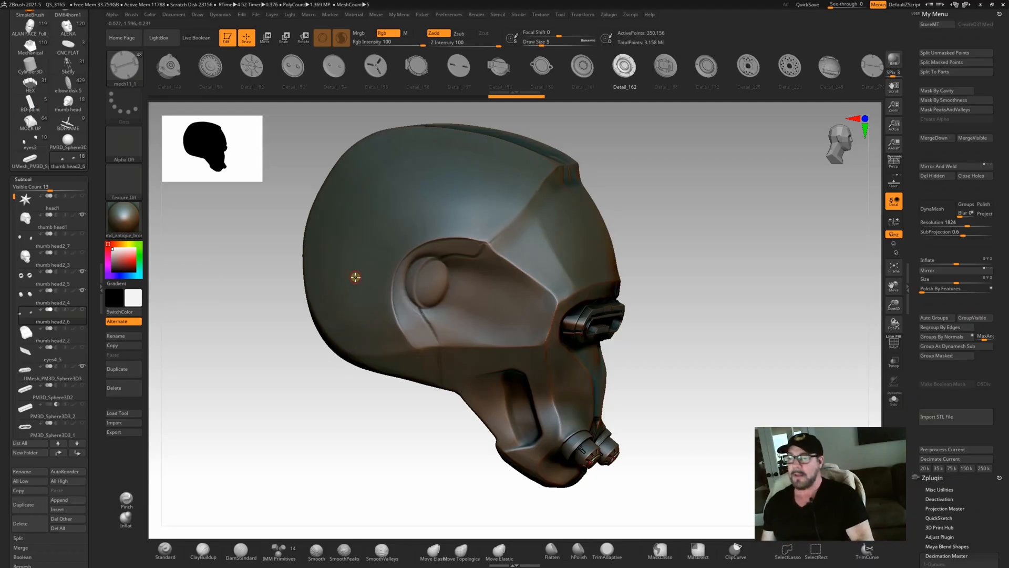
{"action": "key", "text": "bracketright"}
{"action": "key", "text": "bracketright"}
{"action": "key", "text": "bracketright"}
{"action": "key", "text": "bracketright"}
{"action": "key", "text": "bracketright"}
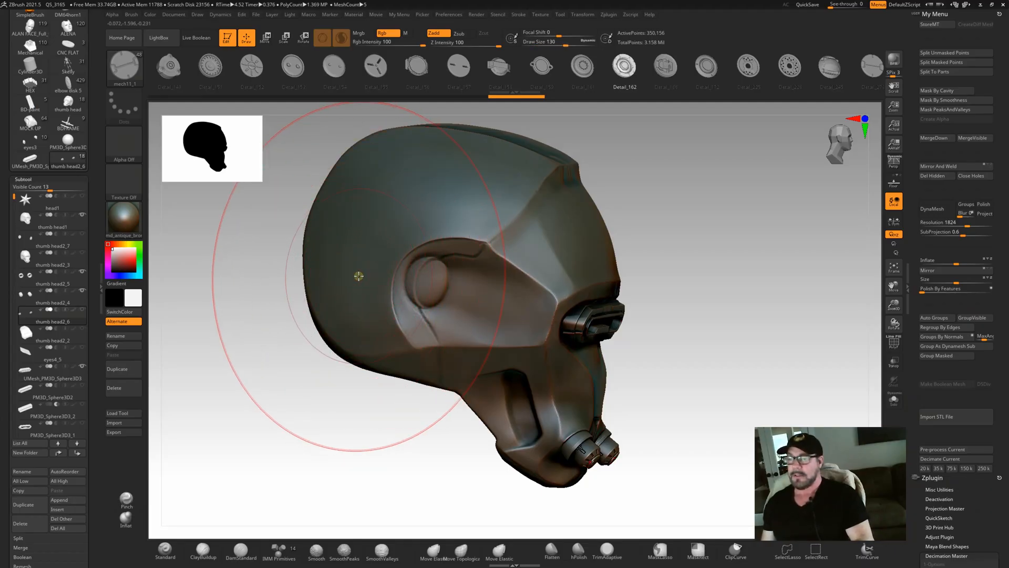
{"action": "key", "text": "bracketleft"}
{"action": "key", "text": "bracketleft"}
{"action": "key", "text": "bracketleft"}
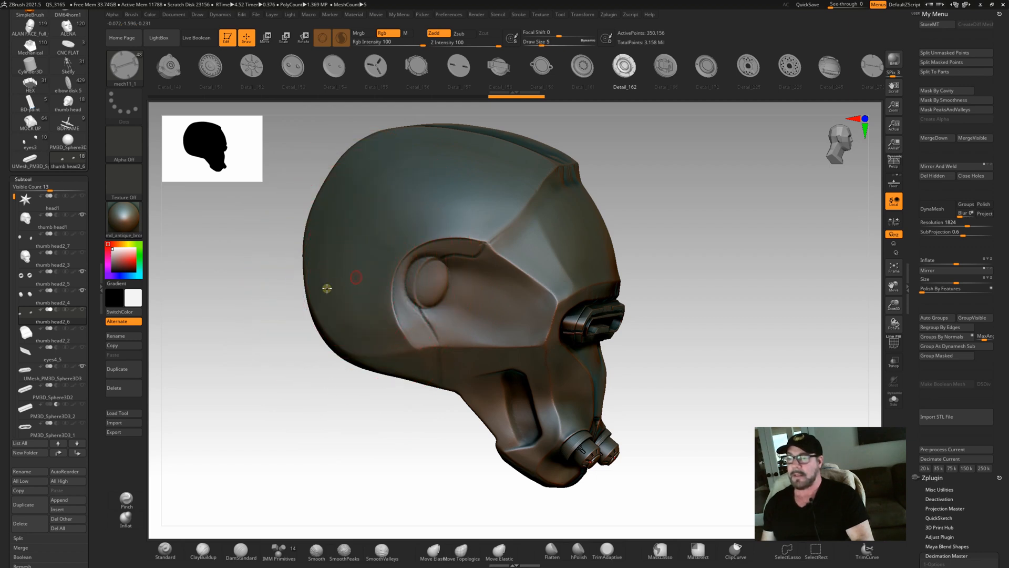
- Cut a curved panel line across the back of the helmet shell and compare states
{"action": "left_click_drag", "start_coordinate": [266, 339], "coordinate": [370, 355]}
{"action": "mouse_move", "coordinate": [349, 303]}
{"action": "left_mouse_down", "text": "ctrl+shift"}
{"action": "mouse_move", "coordinate": [347, 274]}
{"action": "mouse_move", "coordinate": [442, 180]}
{"action": "left_mouse_up", "text": "ctrl+shift"}
{"action": "left_click_drag", "start_coordinate": [477, 132], "coordinate": [481, 119], "text": "ctrl+shift"}
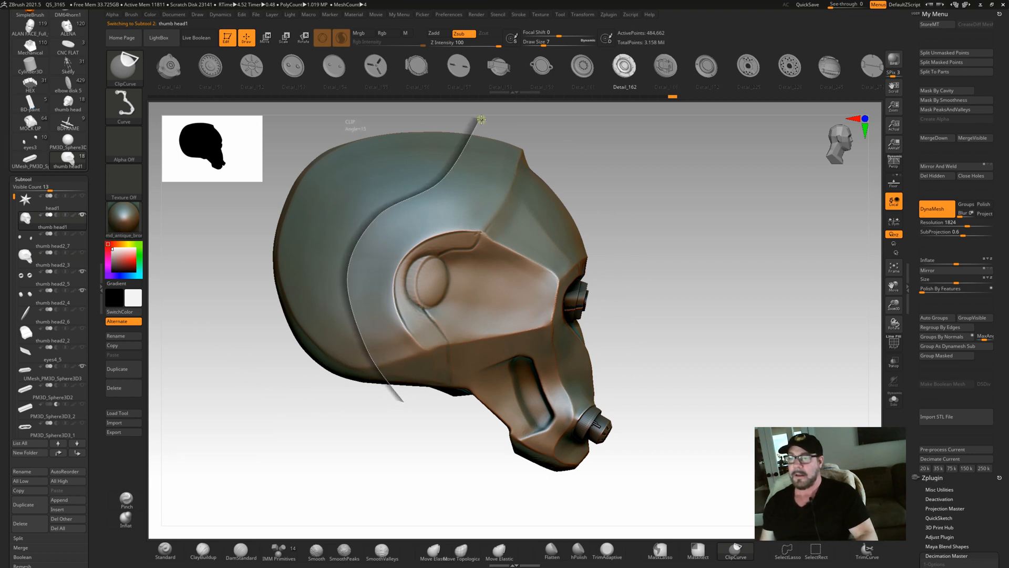
{"action": "left_click_drag", "start_coordinate": [763, 352], "coordinate": [751, 349], "text": "ctrl+shift"}
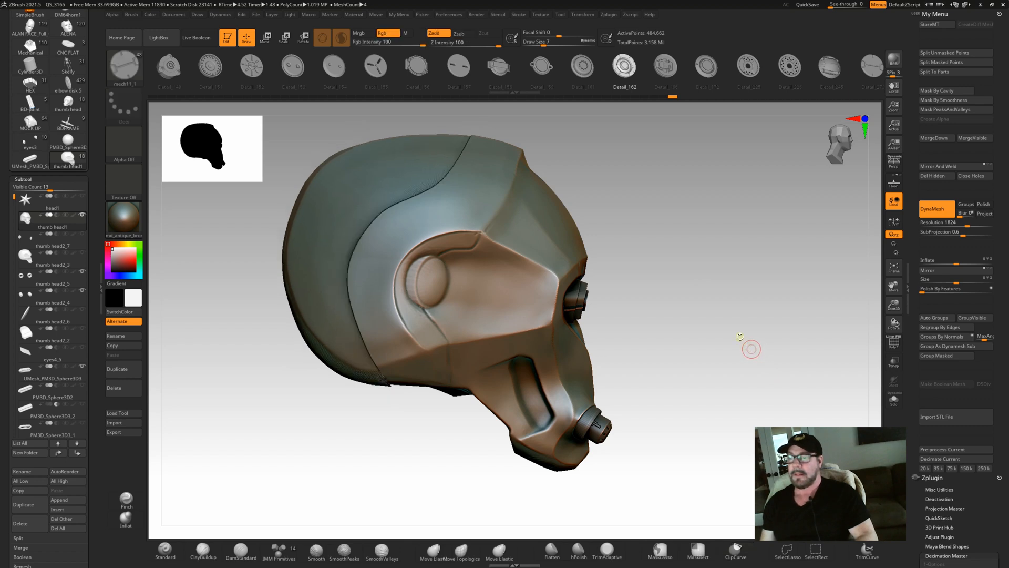
{"action": "mouse_move", "coordinate": [723, 313]}
{"action": "left_mouse_down"}
{"action": "mouse_move", "coordinate": [721, 327]}
{"action": "mouse_move", "coordinate": [734, 310]}
{"action": "mouse_move", "coordinate": [699, 332]}
{"action": "left_mouse_up"}
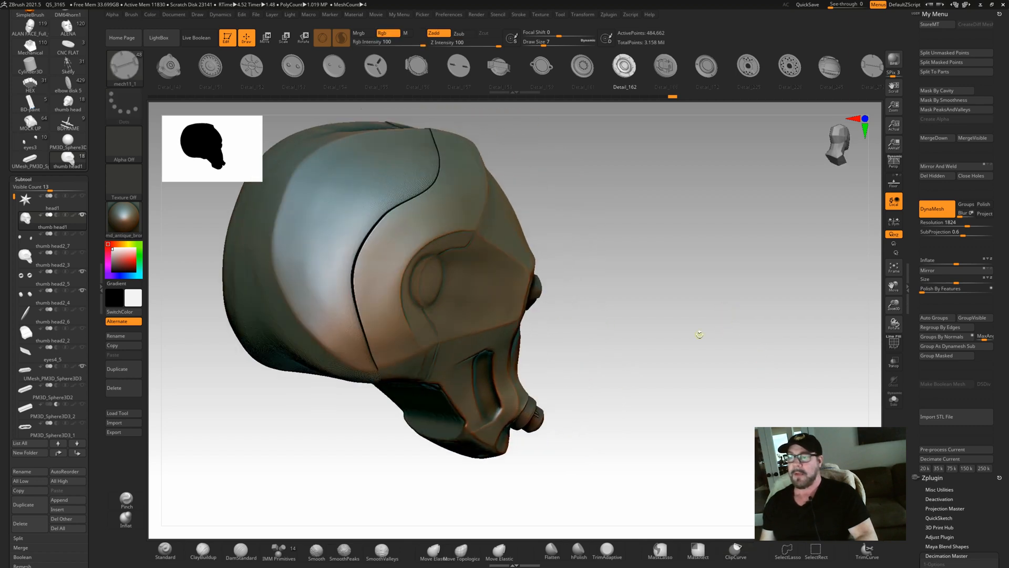
{"action": "left_click_drag", "start_coordinate": [663, 284], "coordinate": [663, 322]}
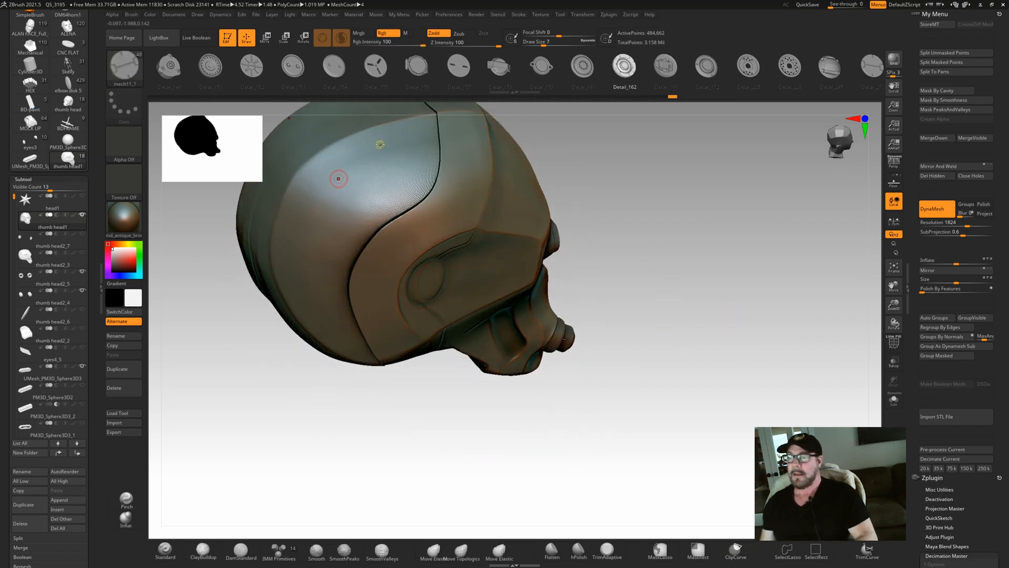
{"action": "mouse_move", "coordinate": [550, 389]}
{"action": "left_mouse_down"}
{"action": "mouse_move", "coordinate": [514, 385]}
{"action": "mouse_move", "coordinate": [568, 378]}
{"action": "left_mouse_up"}
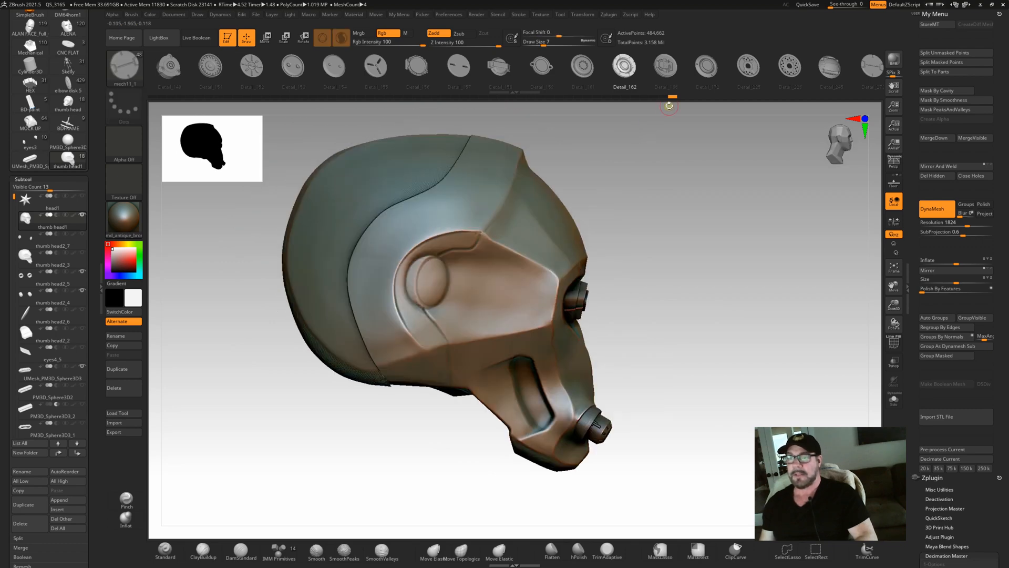
{"action": "left_click_drag", "start_coordinate": [672, 100], "coordinate": [675, 100]}
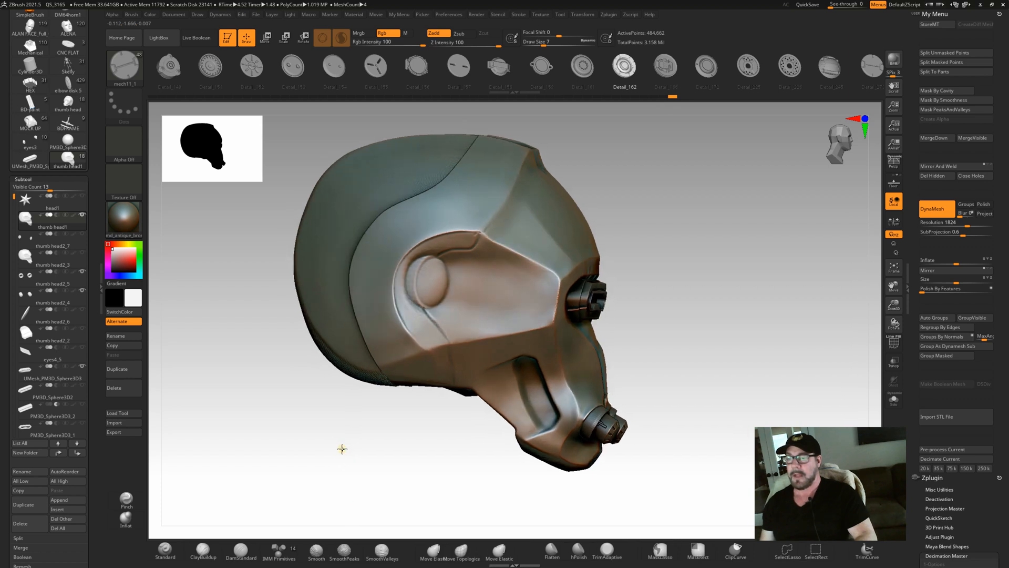
- Trim two more stepped curved panels along the helmet's back edge
{"action": "left_click_drag", "start_coordinate": [276, 364], "coordinate": [304, 260], "text": "ctrl+shift"}
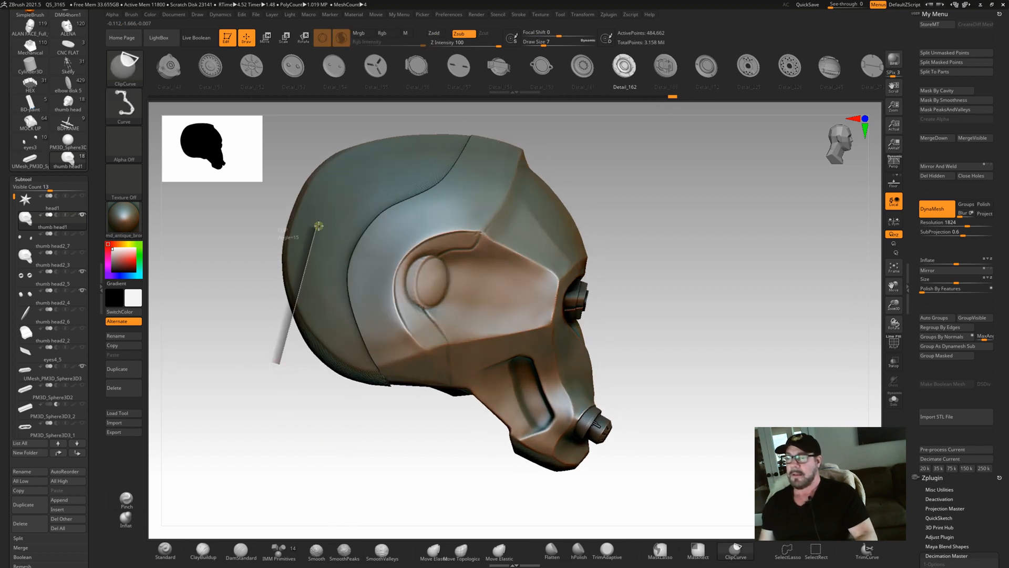
{"action": "left_click_drag", "start_coordinate": [325, 214], "coordinate": [338, 120], "text": "ctrl+shift"}
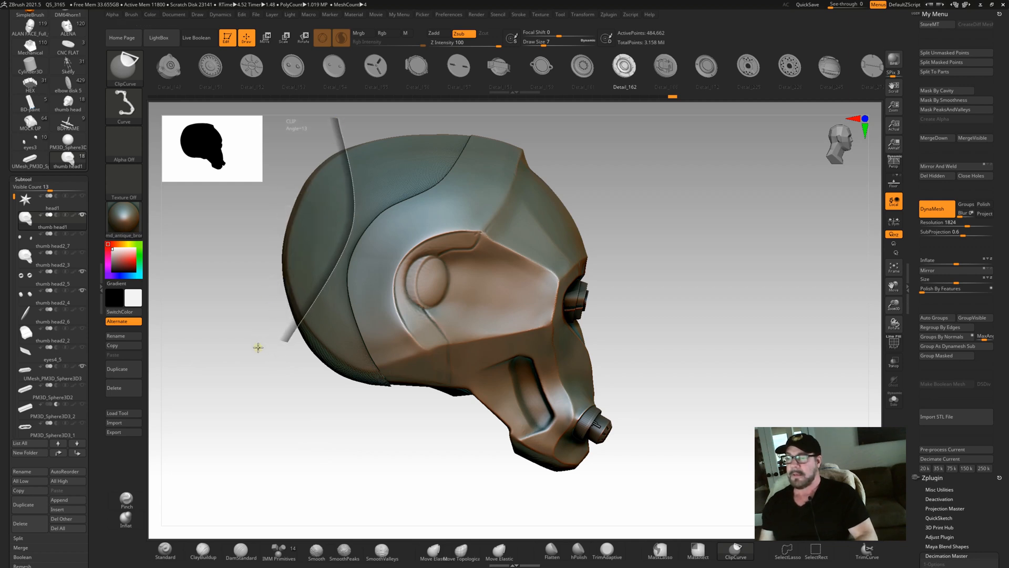
{"action": "mouse_move", "coordinate": [257, 347]}
{"action": "left_mouse_down", "text": "ctrl+shift"}
{"action": "mouse_move", "coordinate": [276, 367]}
{"action": "mouse_move", "coordinate": [351, 139]}
{"action": "left_mouse_up", "text": "ctrl+shift"}
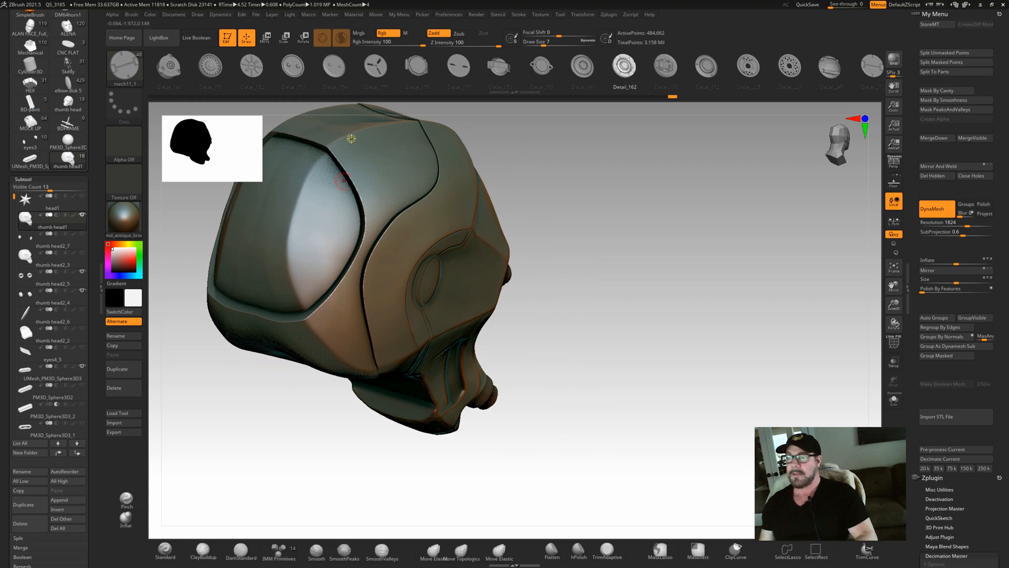
{"action": "mouse_move", "coordinate": [562, 428]}
{"action": "left_mouse_down"}
{"action": "mouse_move", "coordinate": [466, 455]}
{"action": "mouse_move", "coordinate": [372, 335]}
{"action": "left_mouse_up"}
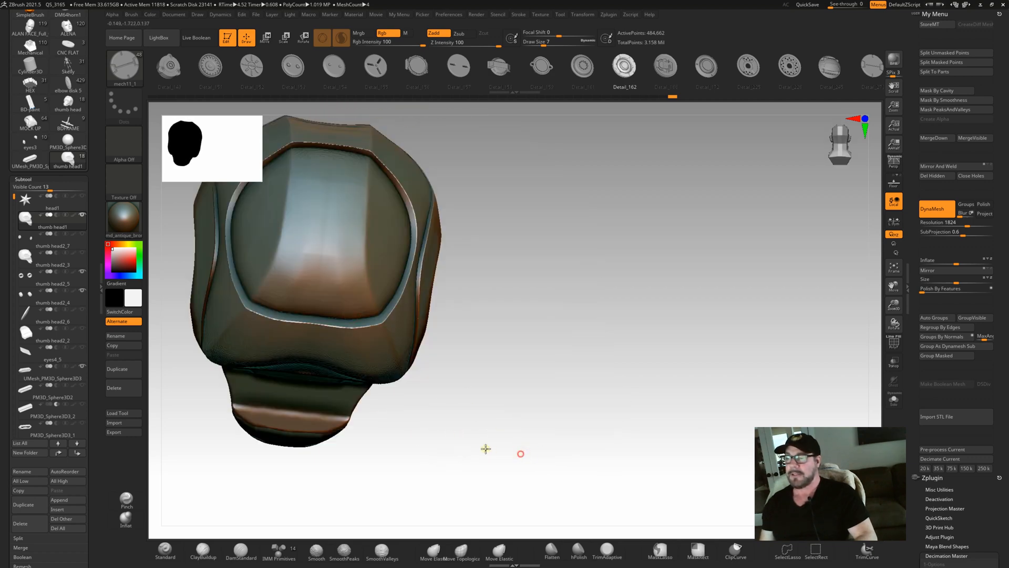
{"action": "left_click_drag", "start_coordinate": [486, 449], "coordinate": [478, 444]}
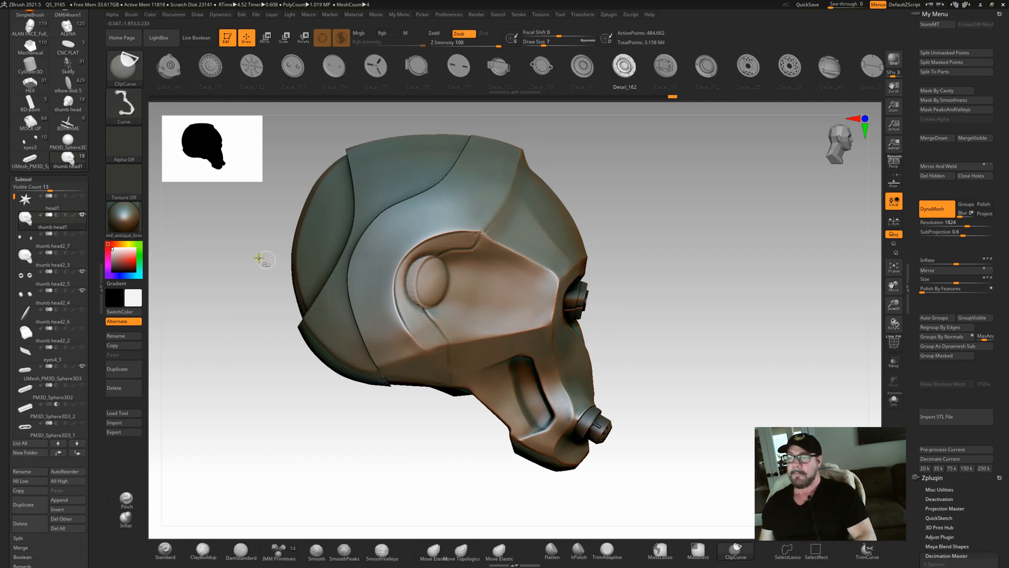
{"action": "left_click_drag", "start_coordinate": [256, 254], "coordinate": [422, 117], "text": "ctrl+shift"}
{"action": "mouse_move", "coordinate": [257, 356]}
{"action": "left_mouse_down"}
{"action": "mouse_move", "coordinate": [259, 374]}
{"action": "mouse_move", "coordinate": [271, 361]}
{"action": "mouse_move", "coordinate": [255, 360]}
{"action": "mouse_move", "coordinate": [372, 461]}
{"action": "left_mouse_up"}
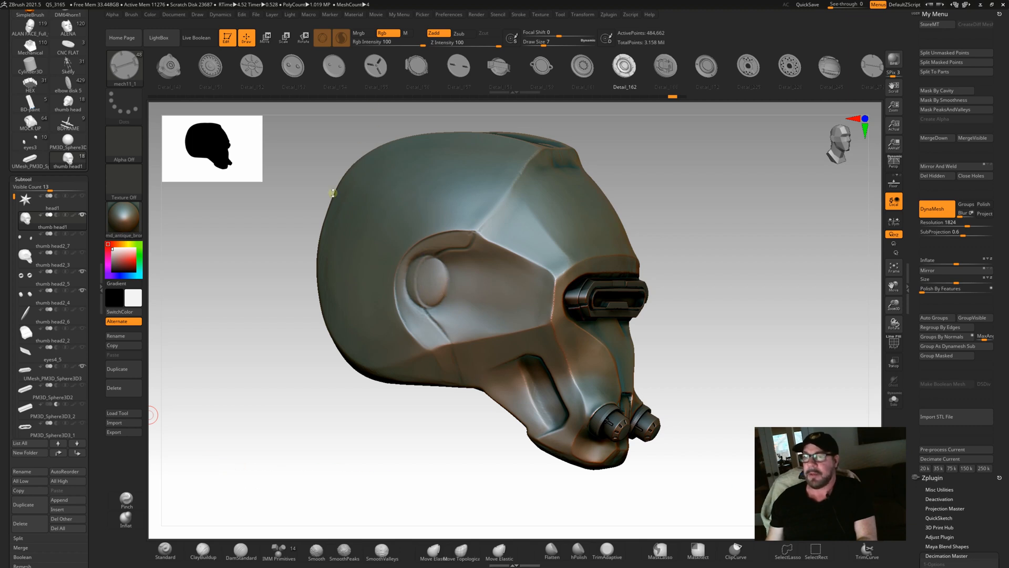
- Slide the side eye pieces outward and back toward the helmet with Transpose move
{"action": "key", "text": "alt+Down"}
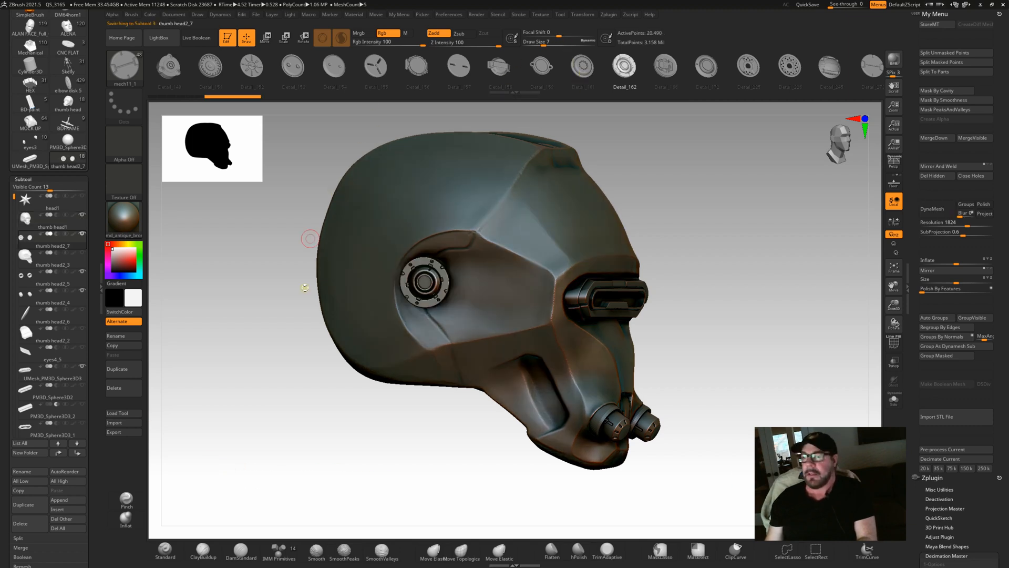
{"action": "mouse_move", "coordinate": [285, 291]}
{"action": "left_mouse_down"}
{"action": "mouse_move", "coordinate": [271, 287]}
{"action": "mouse_move", "coordinate": [323, 293]}
{"action": "left_mouse_up"}
{"action": "key", "text": "w"}
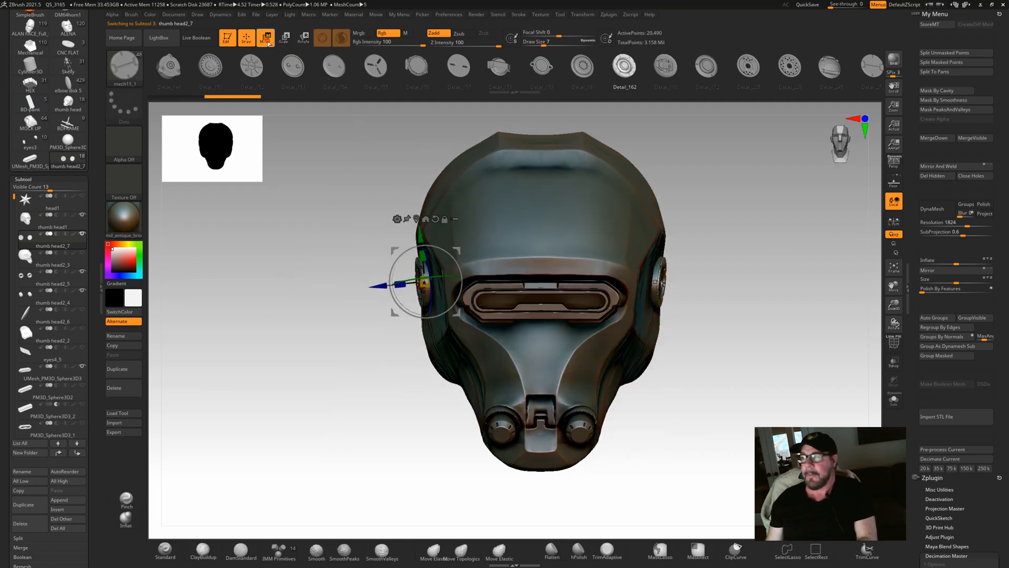
{"action": "mouse_move", "coordinate": [379, 287]}
{"action": "left_mouse_down"}
{"action": "mouse_move", "coordinate": [307, 273]}
{"action": "mouse_move", "coordinate": [336, 340]}
{"action": "mouse_move", "coordinate": [313, 329]}
{"action": "mouse_move", "coordinate": [311, 309]}
{"action": "mouse_move", "coordinate": [339, 292]}
{"action": "mouse_move", "coordinate": [379, 316]}
{"action": "mouse_move", "coordinate": [426, 319]}
{"action": "left_mouse_up"}
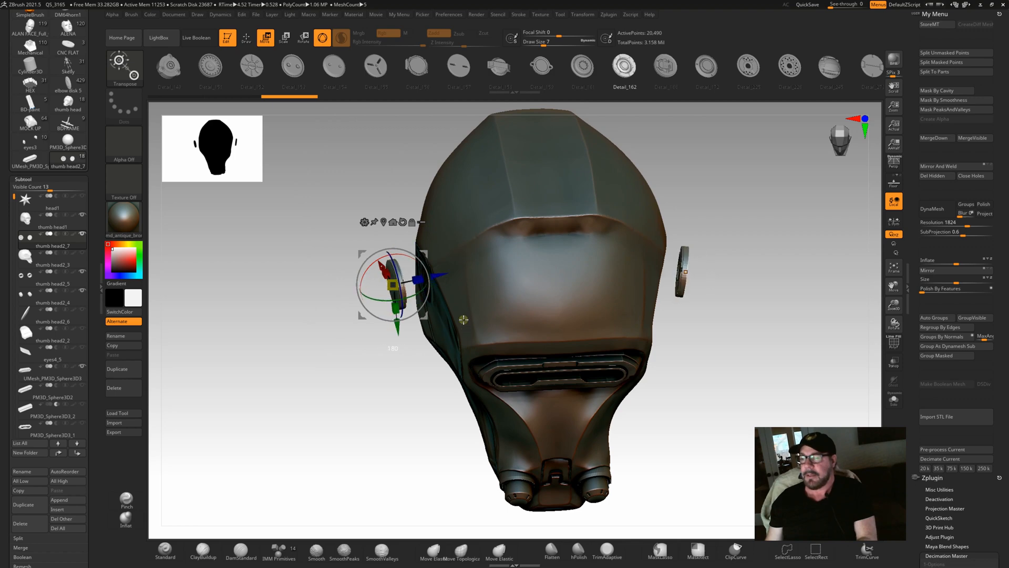
{"action": "mouse_move", "coordinate": [347, 314]}
{"action": "left_mouse_down"}
{"action": "mouse_move", "coordinate": [311, 309]}
{"action": "mouse_move", "coordinate": [323, 295]}
{"action": "left_mouse_up"}
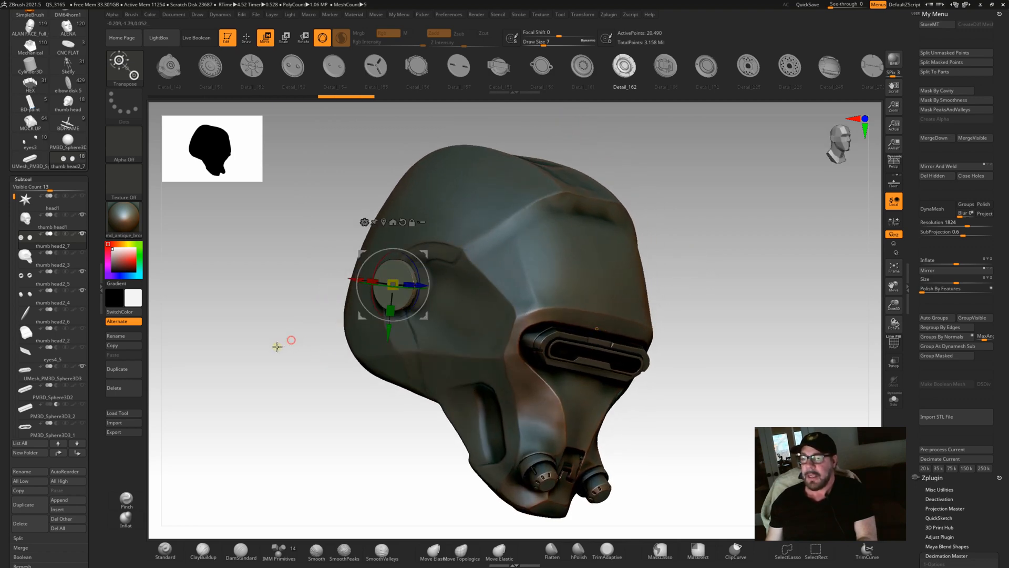
{"action": "left_click_drag", "start_coordinate": [328, 361], "coordinate": [279, 344], "text": "shift"}
{"action": "left_click_drag", "start_coordinate": [433, 280], "coordinate": [463, 276]}
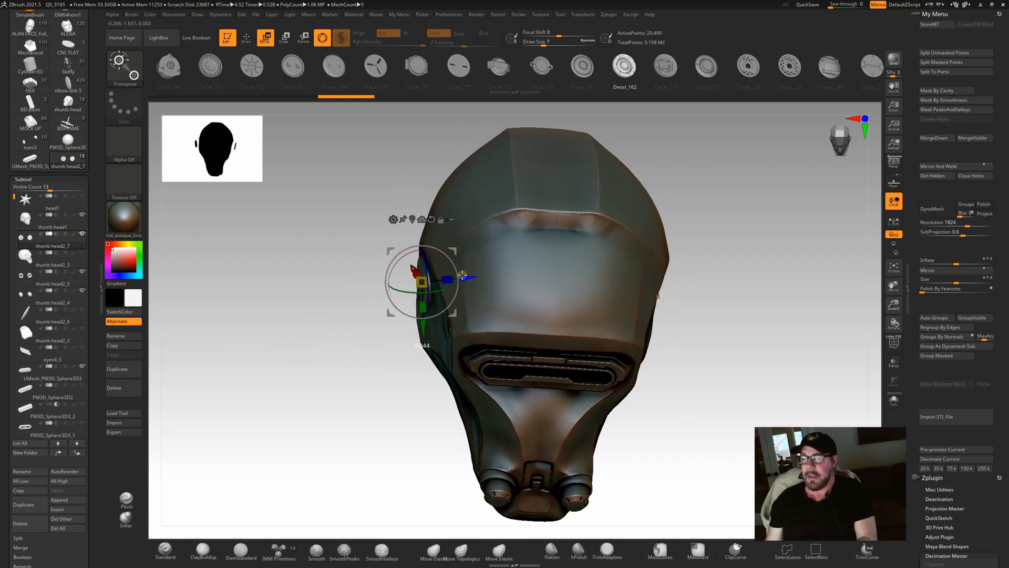
{"action": "mouse_move", "coordinate": [302, 320]}
{"action": "left_mouse_down"}
{"action": "mouse_move", "coordinate": [318, 297]}
{"action": "mouse_move", "coordinate": [309, 259]}
{"action": "mouse_move", "coordinate": [306, 307]}
{"action": "left_mouse_up"}
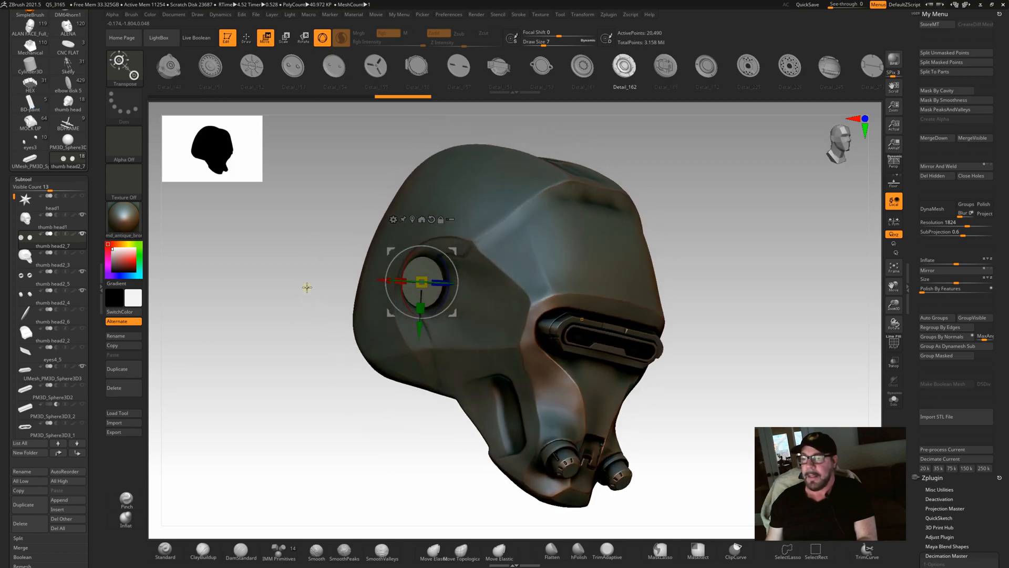
- Select thumb head1 then make thumb head2_7 the active subtool
{"action": "left_click", "coordinate": [73, 224]}
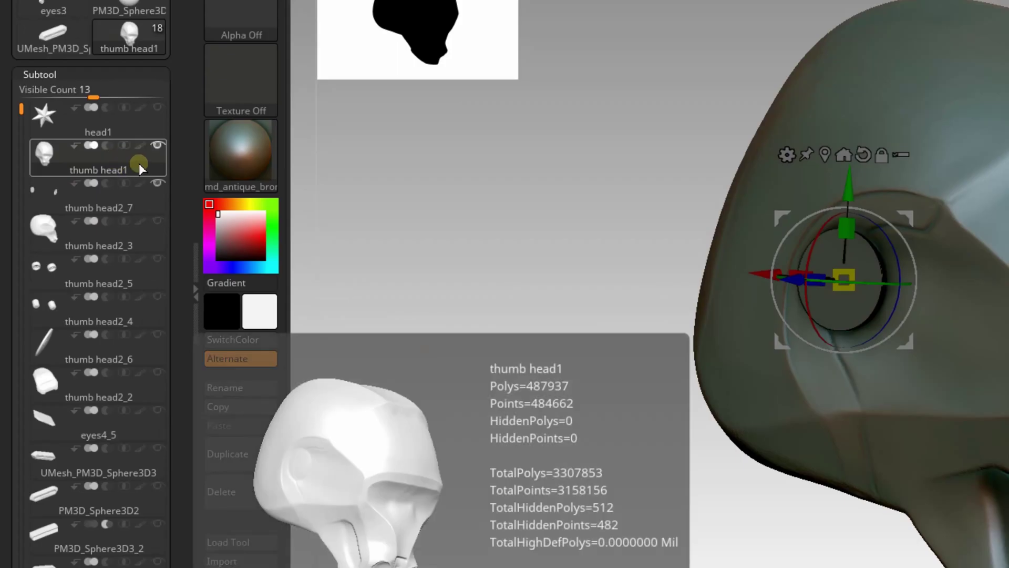
{"action": "left_click", "coordinate": [95, 192]}
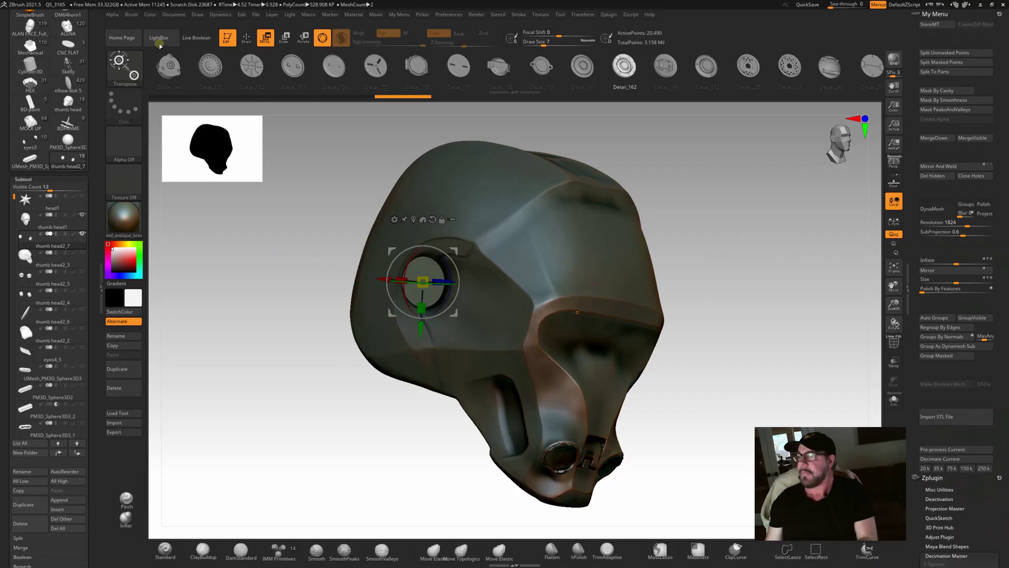
- Enable Live Boolean and zoom in on the eye socket recess
{"action": "left_click", "coordinate": [196, 38]}
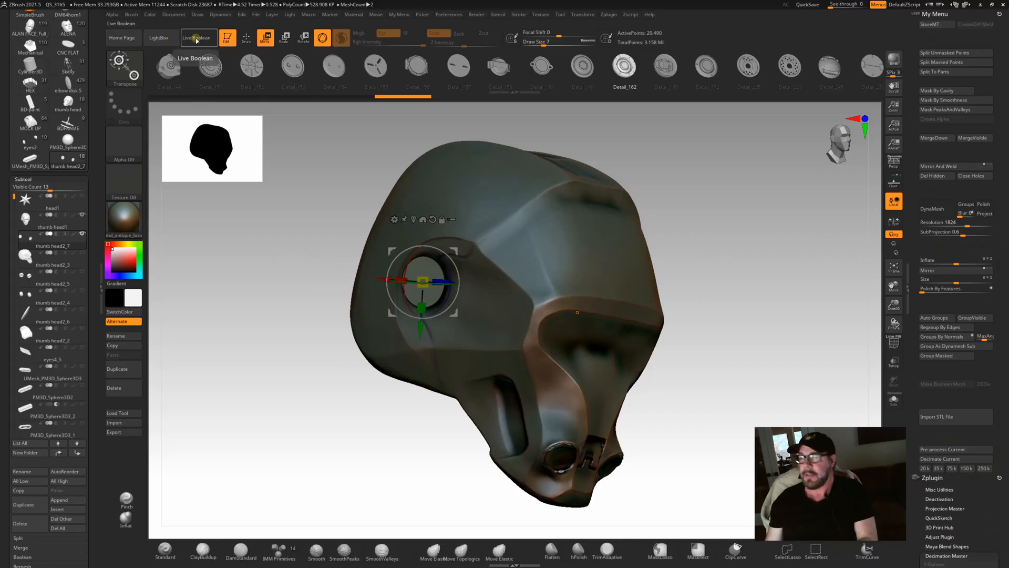
{"action": "left_click_drag", "start_coordinate": [276, 304], "coordinate": [299, 307]}
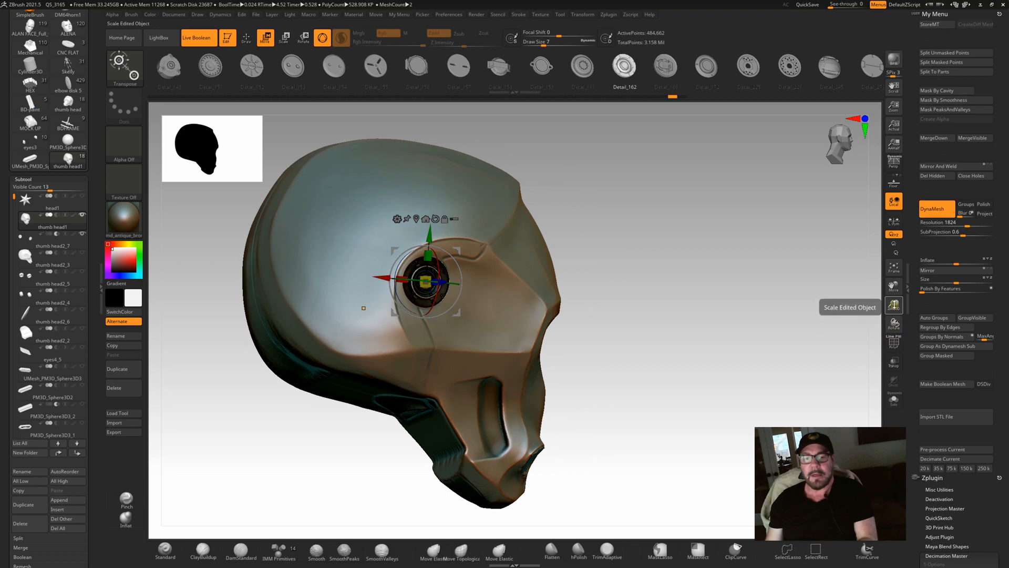
{"action": "left_click_drag", "start_coordinate": [894, 304], "coordinate": [900, 383]}
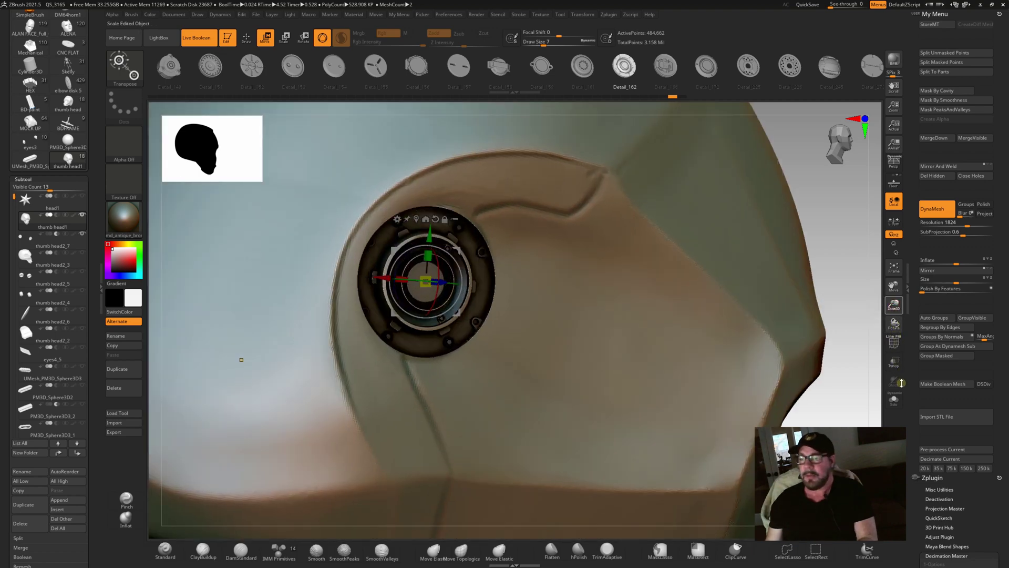
{"action": "mouse_move", "coordinate": [241, 360]}
{"action": "left_mouse_down"}
{"action": "mouse_move", "coordinate": [210, 368]}
{"action": "mouse_move", "coordinate": [259, 353]}
{"action": "left_mouse_up"}
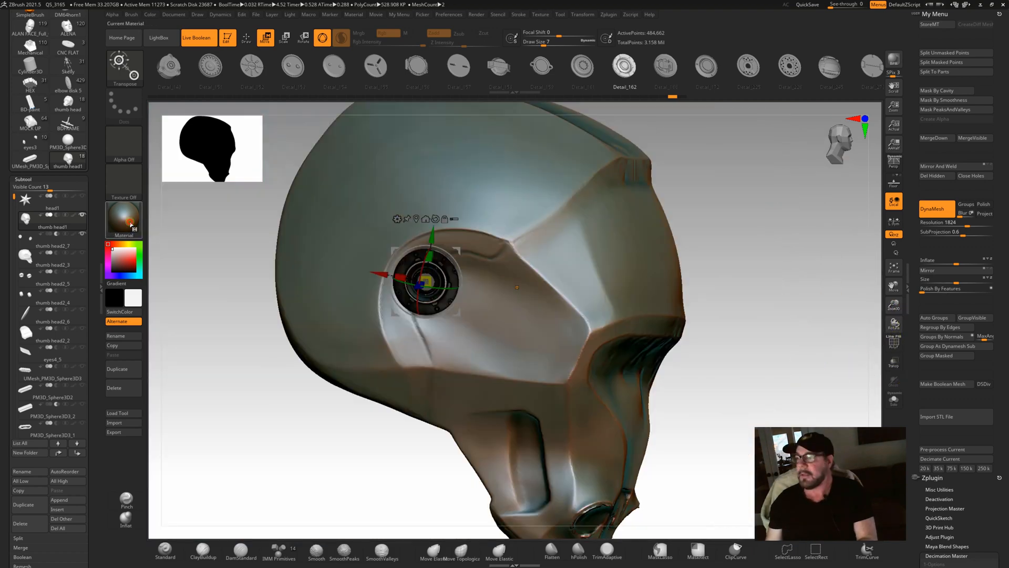
- Apply Textured Metal then MAH_Shiny to the helmet and nudge the eye insert along its depth
{"action": "left_click", "coordinate": [123, 215]}
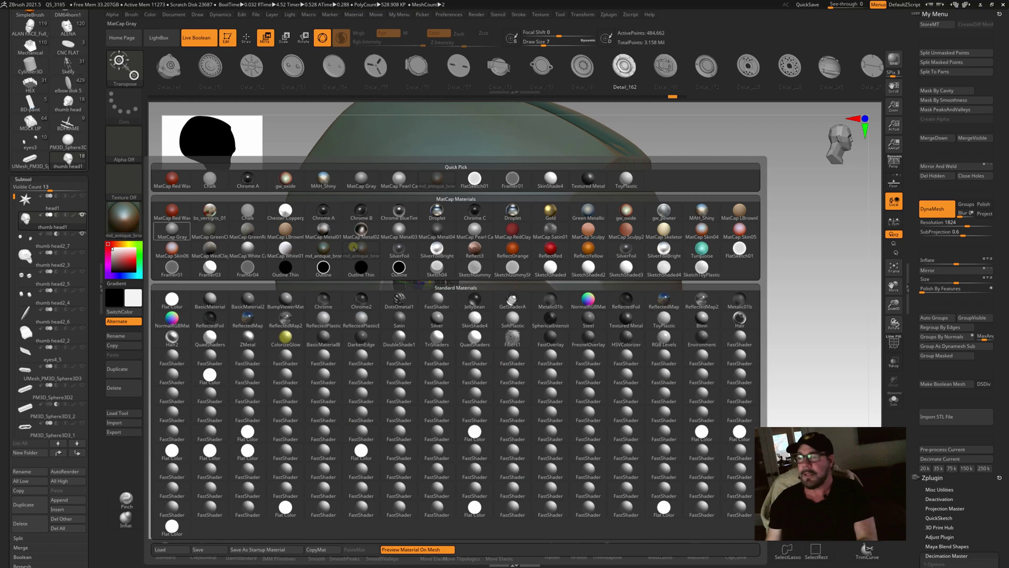
{"action": "left_click", "coordinate": [579, 187]}
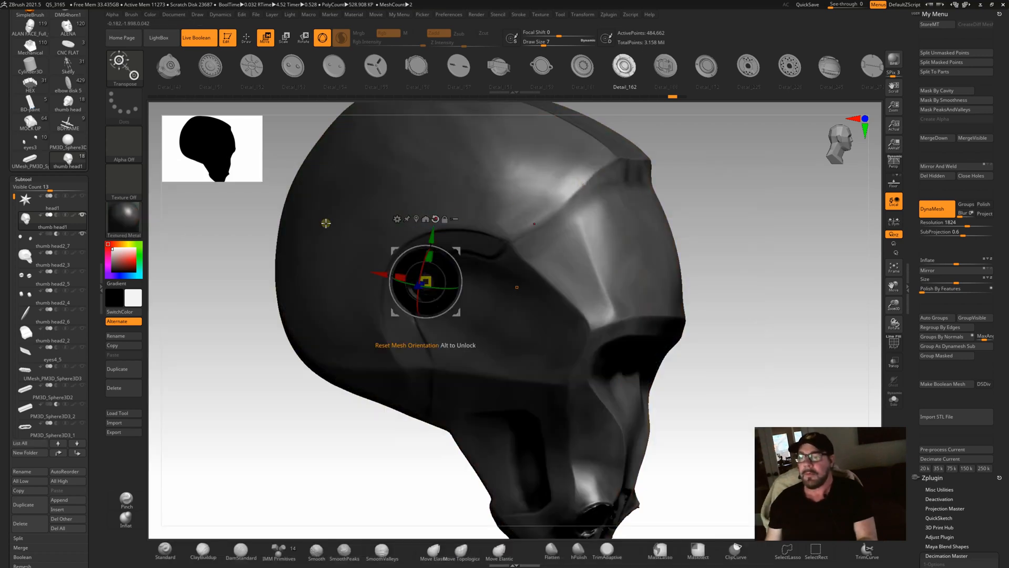
{"action": "left_click", "coordinate": [124, 215]}
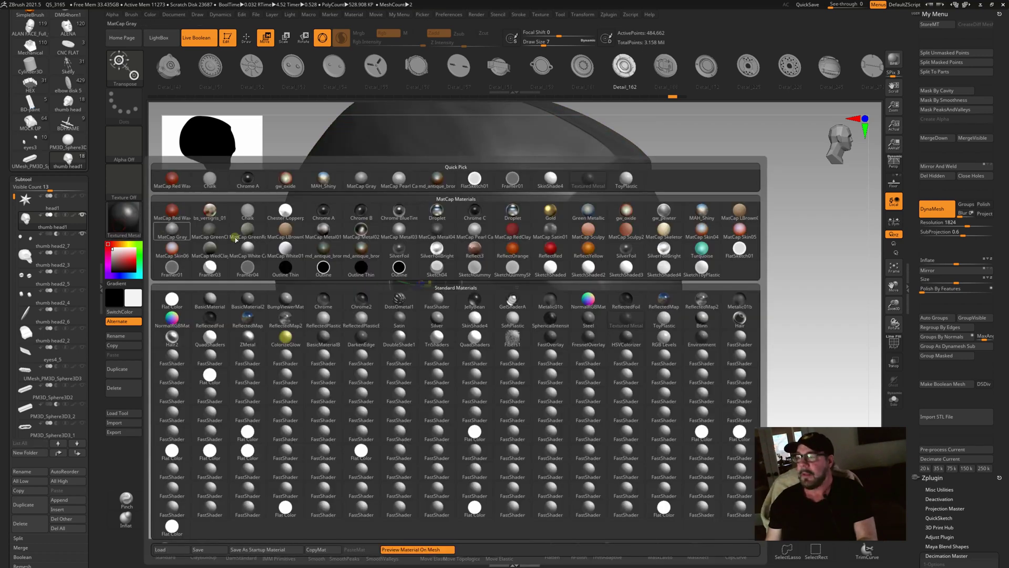
{"action": "left_click", "coordinate": [322, 179]}
{"action": "mouse_move", "coordinate": [237, 308]}
{"action": "left_mouse_down"}
{"action": "mouse_move", "coordinate": [247, 298]}
{"action": "mouse_move", "coordinate": [404, 294]}
{"action": "left_mouse_up"}
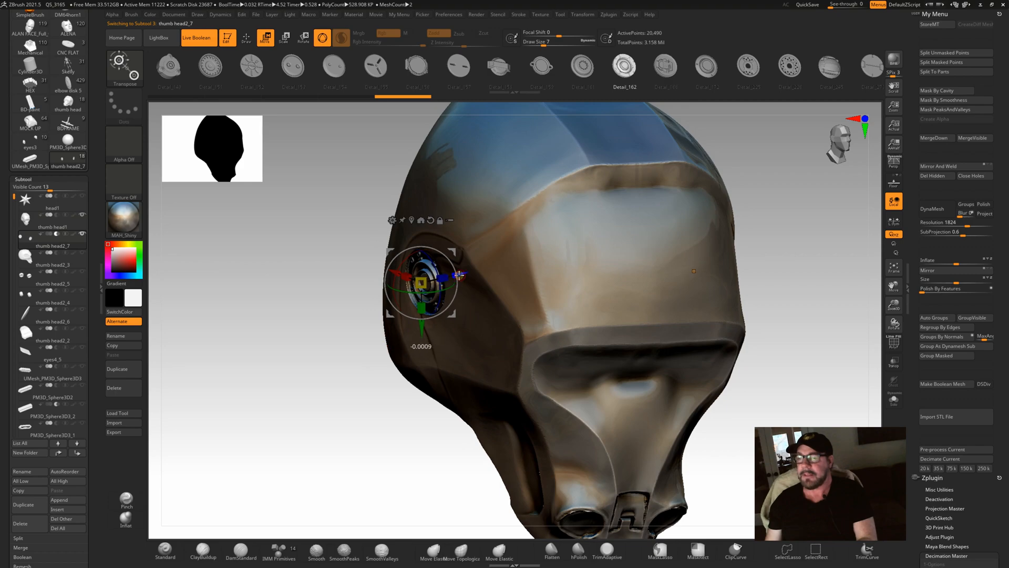
{"action": "left_click_drag", "start_coordinate": [459, 276], "coordinate": [427, 263]}
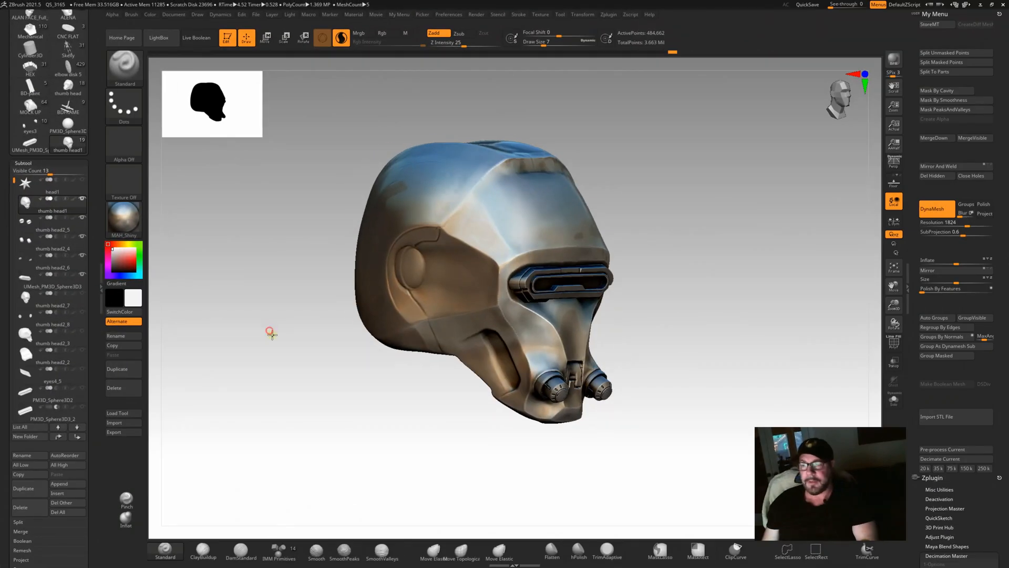
- Browse LightBox into SCI FI ALPHAS > Mech Alphas to pick a pill-shaped alpha
{"action": "mouse_move", "coordinate": [270, 333]}
{"action": "left_mouse_down"}
{"action": "mouse_move", "coordinate": [261, 331]}
{"action": "mouse_move", "coordinate": [266, 379]}
{"action": "left_mouse_up"}
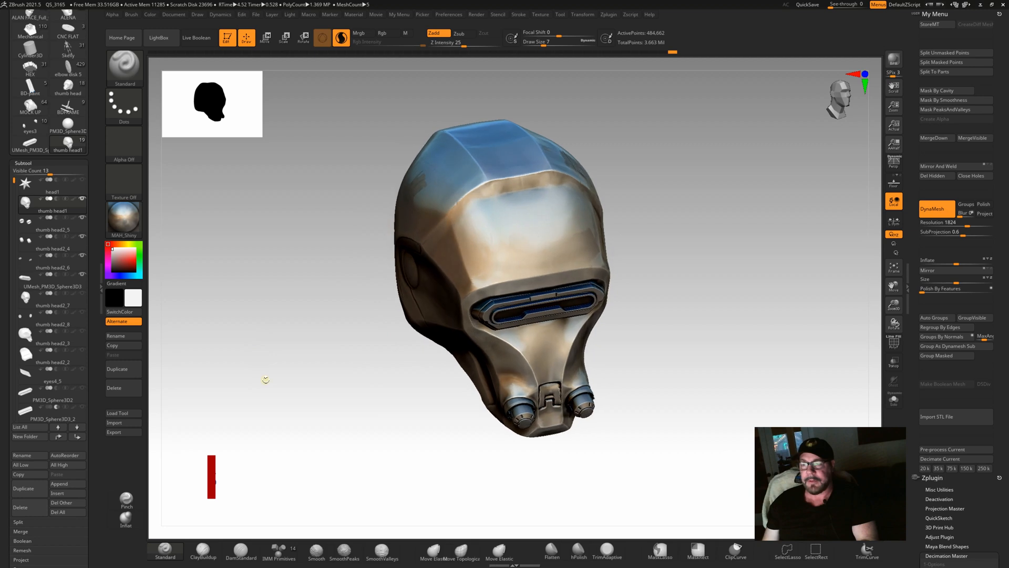
{"action": "mouse_move", "coordinate": [334, 357]}
{"action": "left_mouse_down"}
{"action": "mouse_move", "coordinate": [268, 362]}
{"action": "mouse_move", "coordinate": [261, 386]}
{"action": "mouse_move", "coordinate": [336, 377]}
{"action": "mouse_move", "coordinate": [307, 410]}
{"action": "mouse_move", "coordinate": [315, 400]}
{"action": "mouse_move", "coordinate": [300, 309]}
{"action": "mouse_move", "coordinate": [316, 379]}
{"action": "mouse_move", "coordinate": [307, 376]}
{"action": "mouse_move", "coordinate": [322, 384]}
{"action": "mouse_move", "coordinate": [300, 381]}
{"action": "mouse_move", "coordinate": [226, 160]}
{"action": "left_mouse_up"}
{"action": "left_click", "coordinate": [161, 38]}
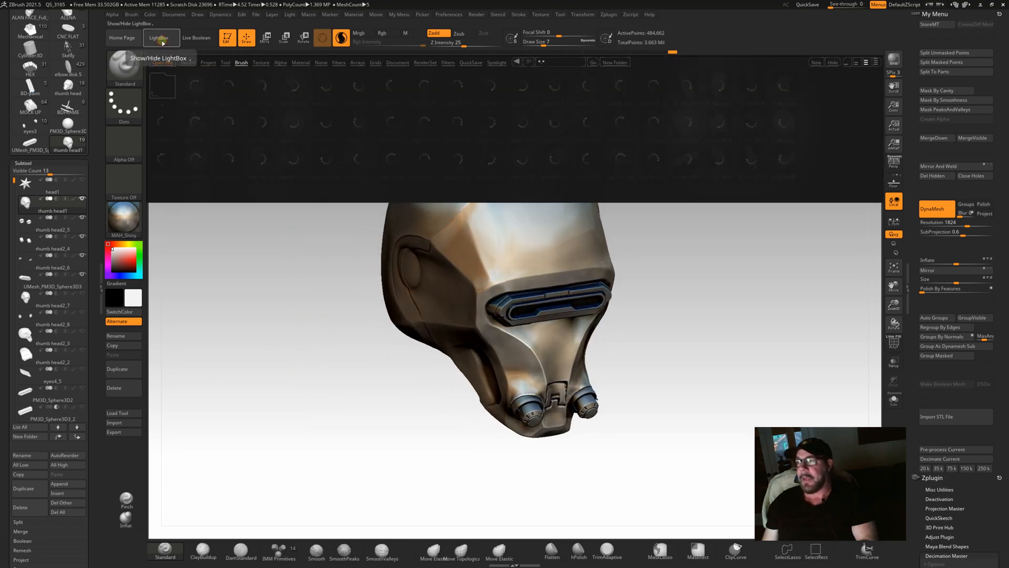
{"action": "double_click", "coordinate": [163, 83]}
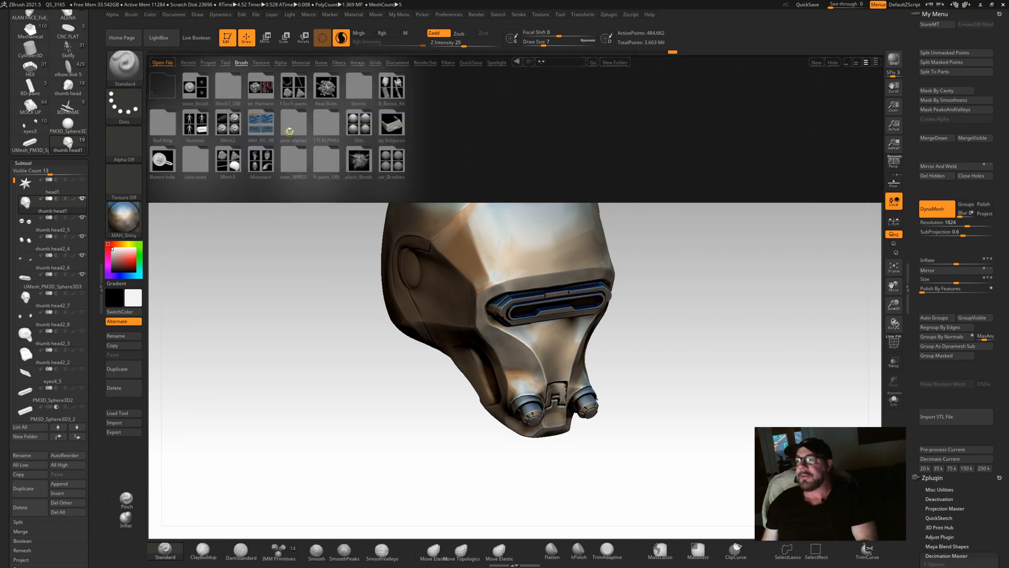
{"action": "double_click", "coordinate": [321, 132]}
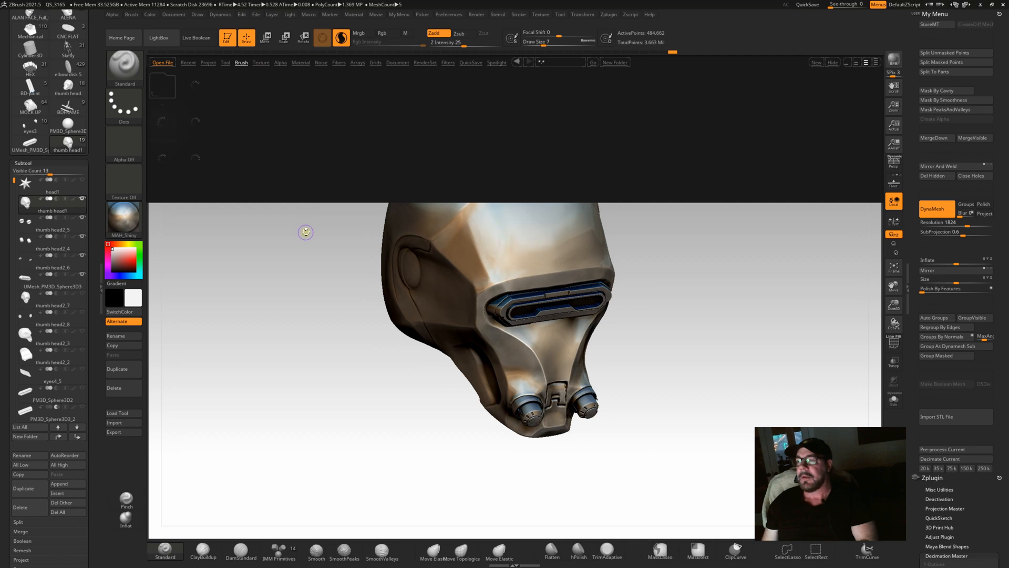
{"action": "double_click", "coordinate": [168, 131]}
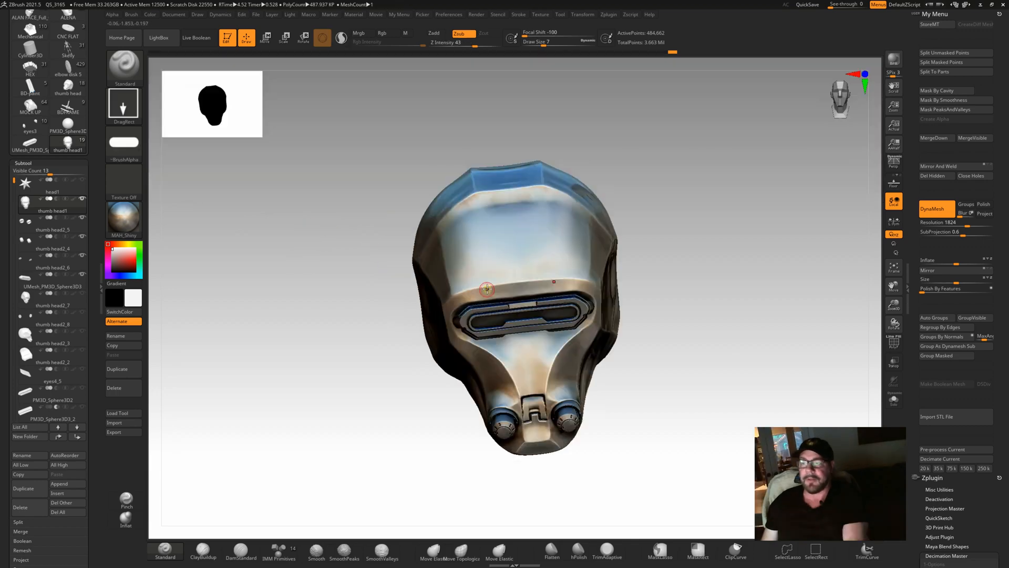
- DragRect-stamp pill slots on the helmet, undoing the forehead pair and keeping the cheek slot
{"action": "left_click_drag", "start_coordinate": [473, 291], "coordinate": [468, 291]}
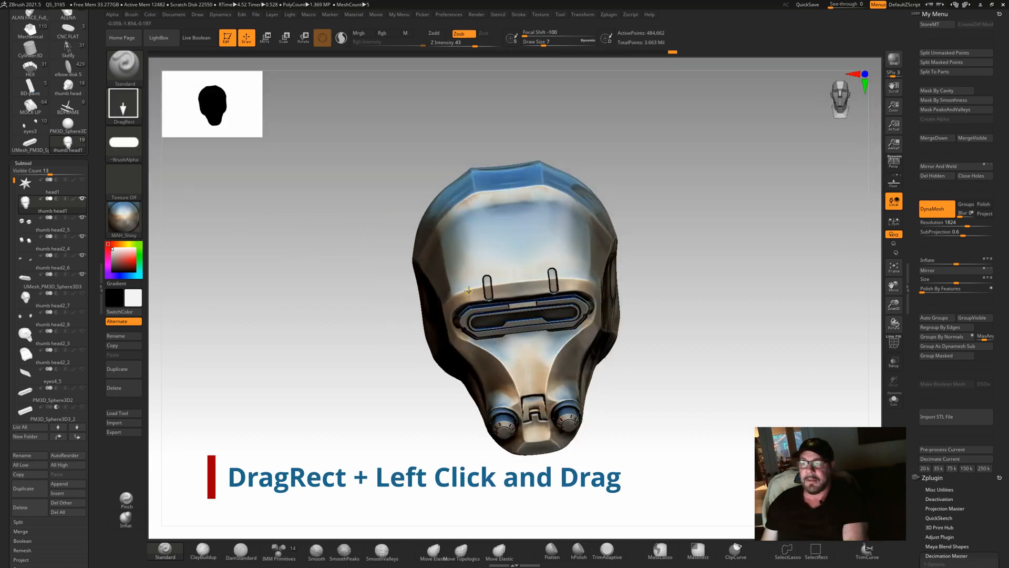
{"action": "left_click_drag", "start_coordinate": [316, 370], "coordinate": [418, 380]}
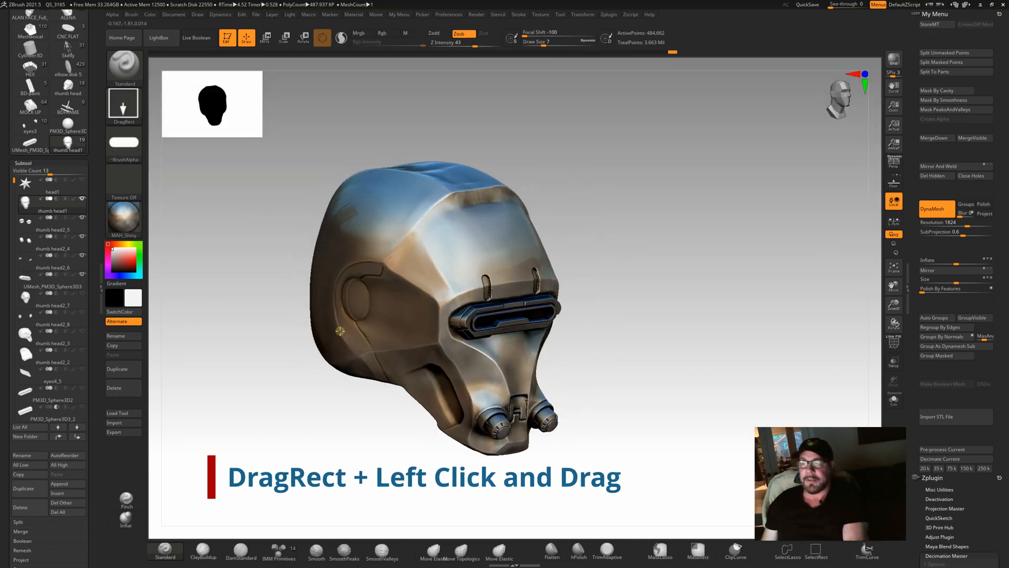
{"action": "key", "text": "ctrl+z"}
{"action": "left_click_drag", "start_coordinate": [359, 396], "coordinate": [411, 338]}
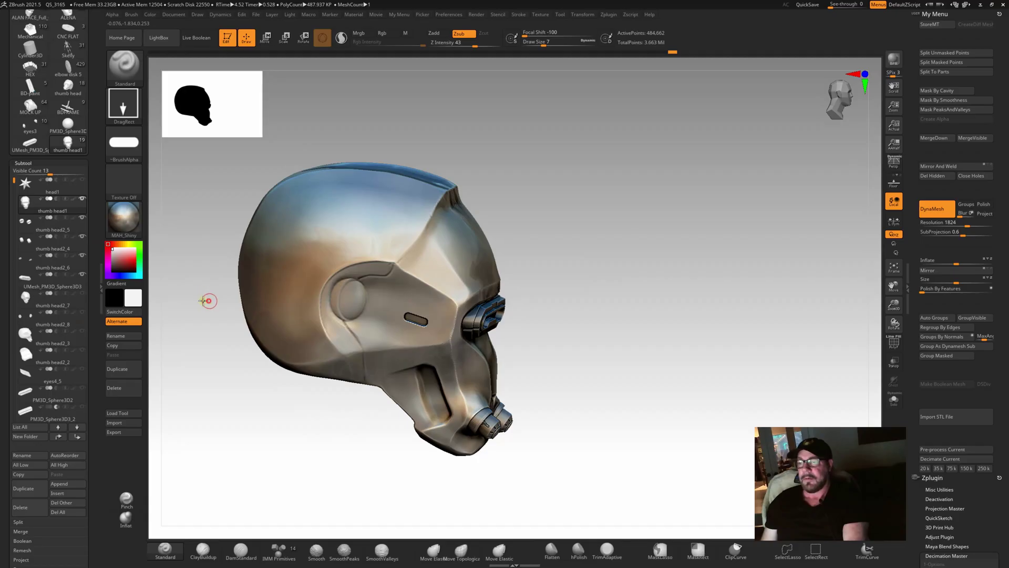
{"action": "left_click_drag", "start_coordinate": [207, 297], "coordinate": [233, 343]}
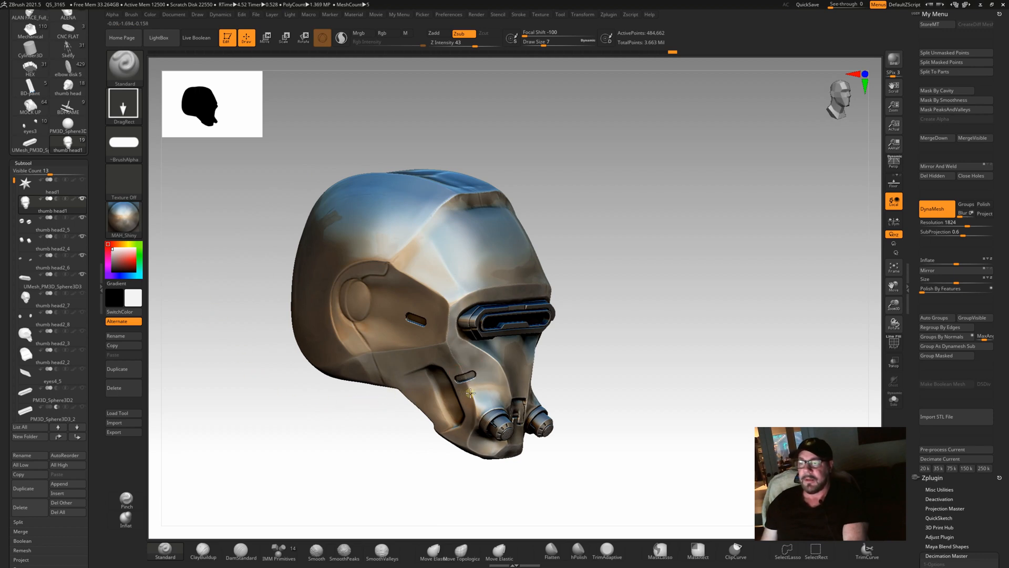
{"action": "left_click_drag", "start_coordinate": [338, 444], "coordinate": [331, 437]}
- Stamp a circle alpha as a Zsub recess on the cheek below the visor and turn on Polyframe
{"action": "key", "text": "ctrl"}
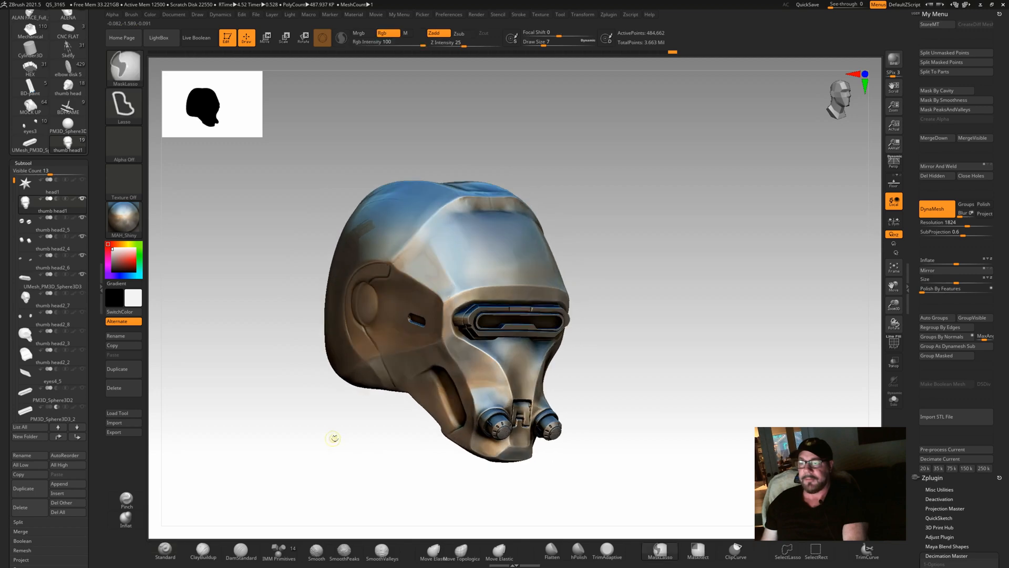
{"action": "left_click", "coordinate": [160, 38]}
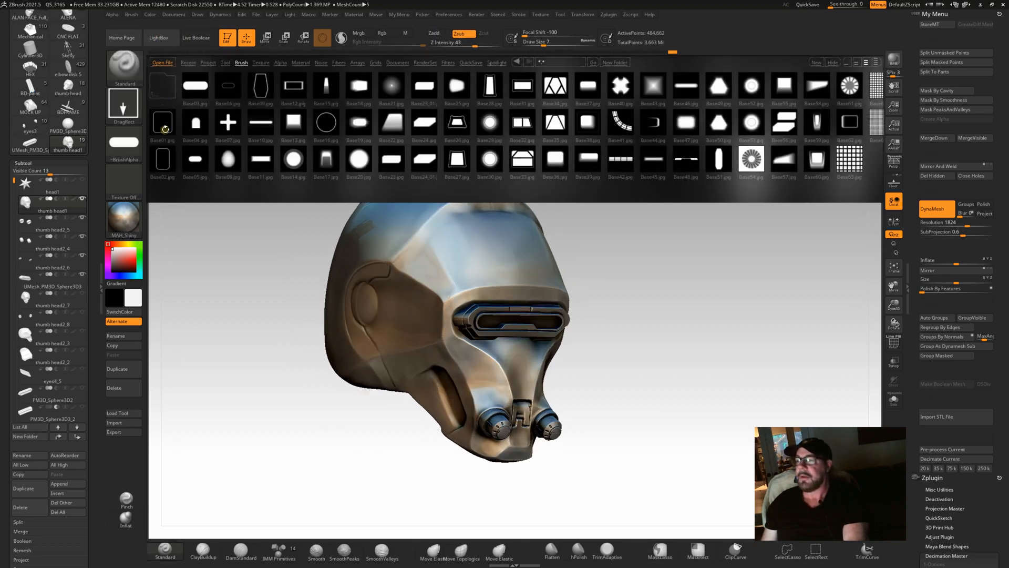
{"action": "mouse_move", "coordinate": [241, 329]}
{"action": "left_mouse_down"}
{"action": "mouse_move", "coordinate": [226, 342]}
{"action": "mouse_move", "coordinate": [327, 339]}
{"action": "left_mouse_up"}
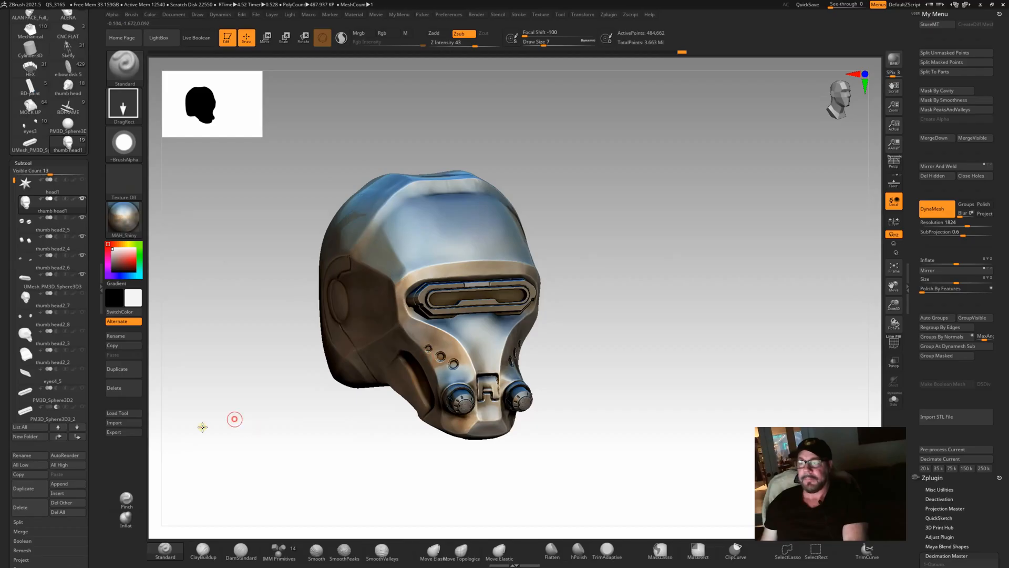
{"action": "left_click_drag", "start_coordinate": [231, 417], "coordinate": [241, 419]}
{"action": "key", "text": "ctrl"}
{"action": "key", "text": "alt"}
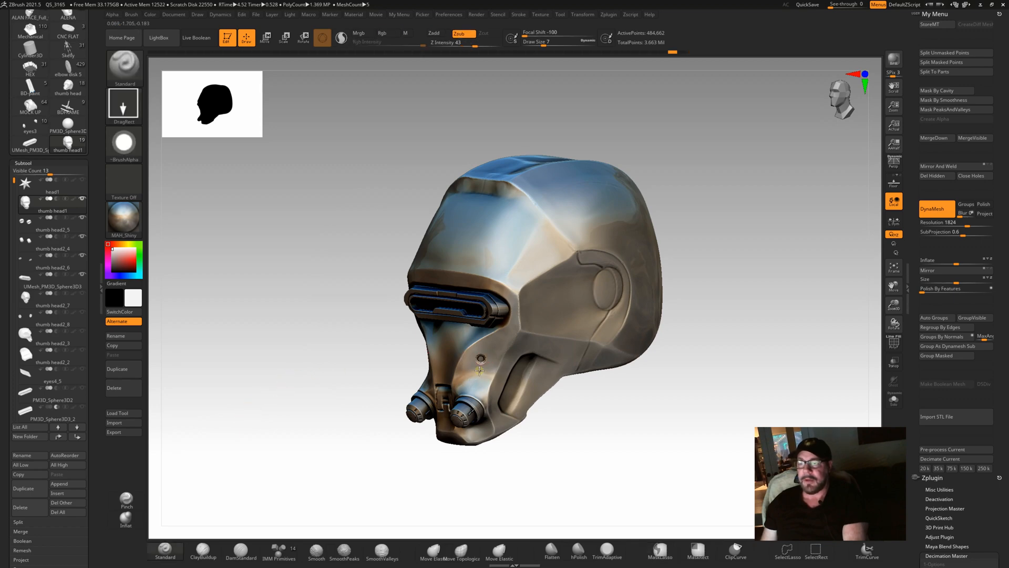
{"action": "scroll", "coordinate": [482, 365], "scroll_direction": "up", "scroll_amount": 5}
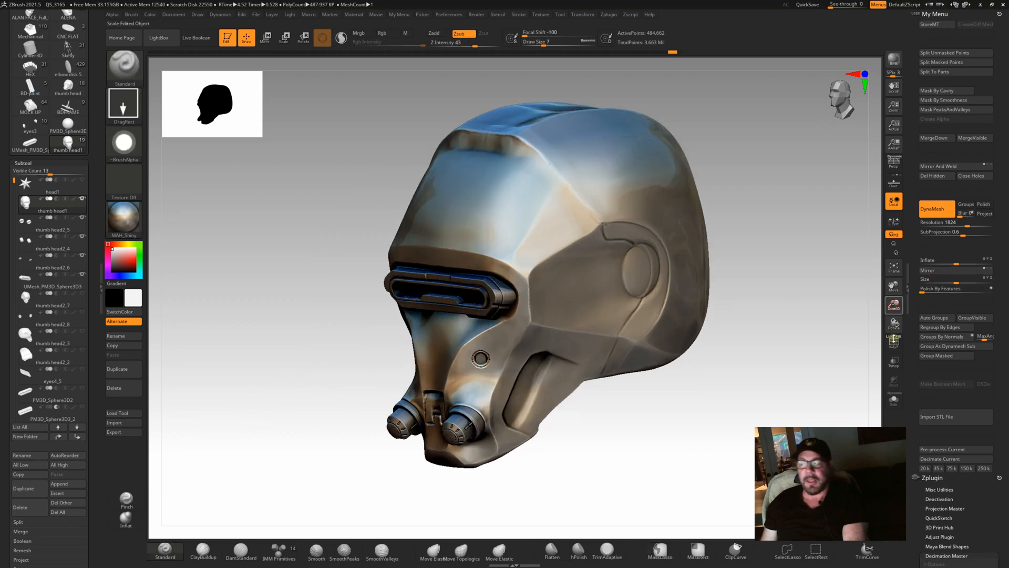
{"action": "scroll", "coordinate": [481, 359], "scroll_direction": "up", "scroll_amount": 2}
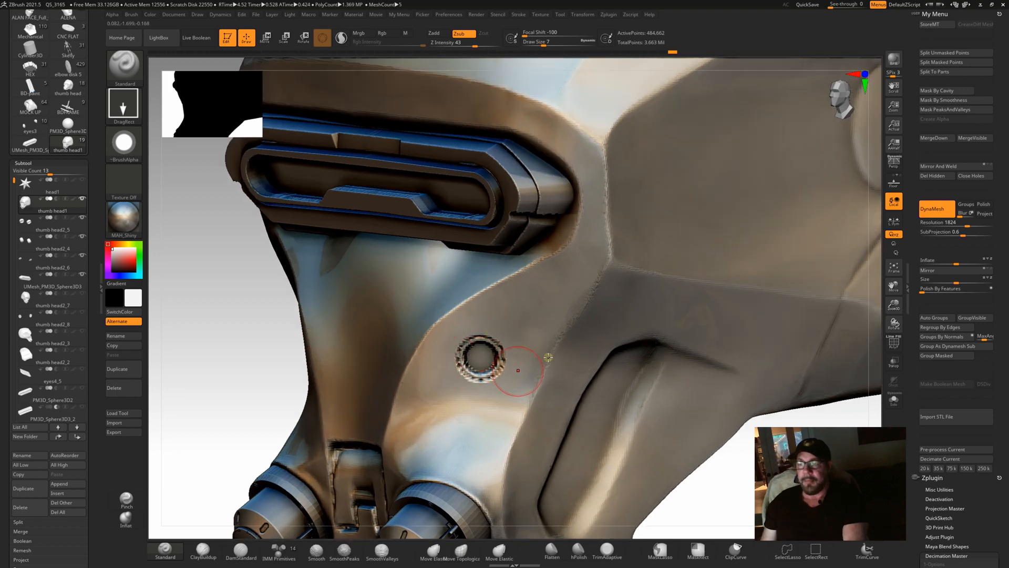
{"action": "left_click", "coordinate": [894, 342]}
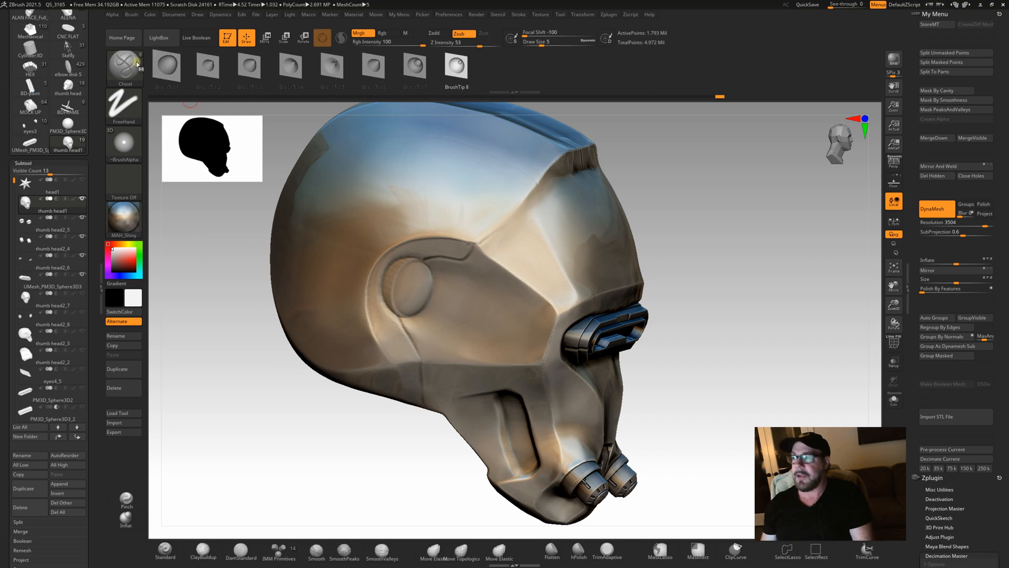
- Draw CurveTube strokes up around the ear disc and cheek, then undo them
{"action": "left_click", "coordinate": [132, 70]}
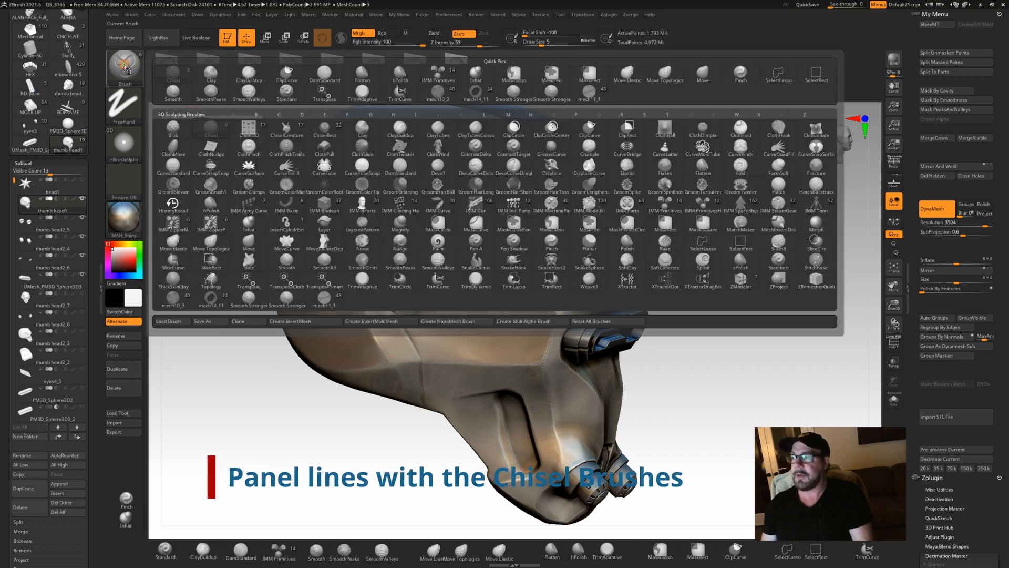
{"action": "left_click", "coordinate": [117, 69]}
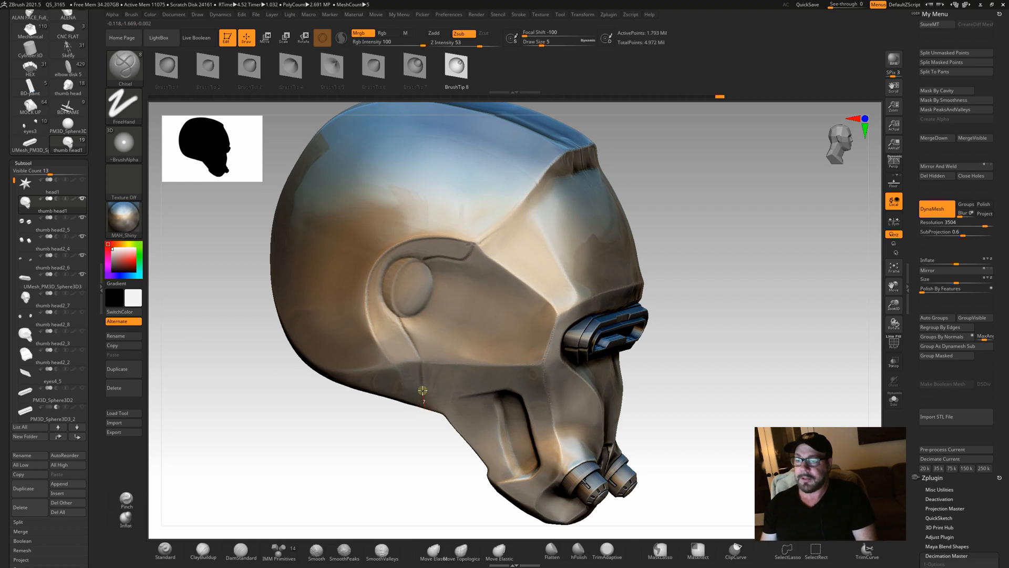
{"action": "mouse_move", "coordinate": [418, 347]}
{"action": "left_mouse_down"}
{"action": "mouse_move", "coordinate": [474, 249]}
{"action": "mouse_move", "coordinate": [596, 163]}
{"action": "left_mouse_up"}
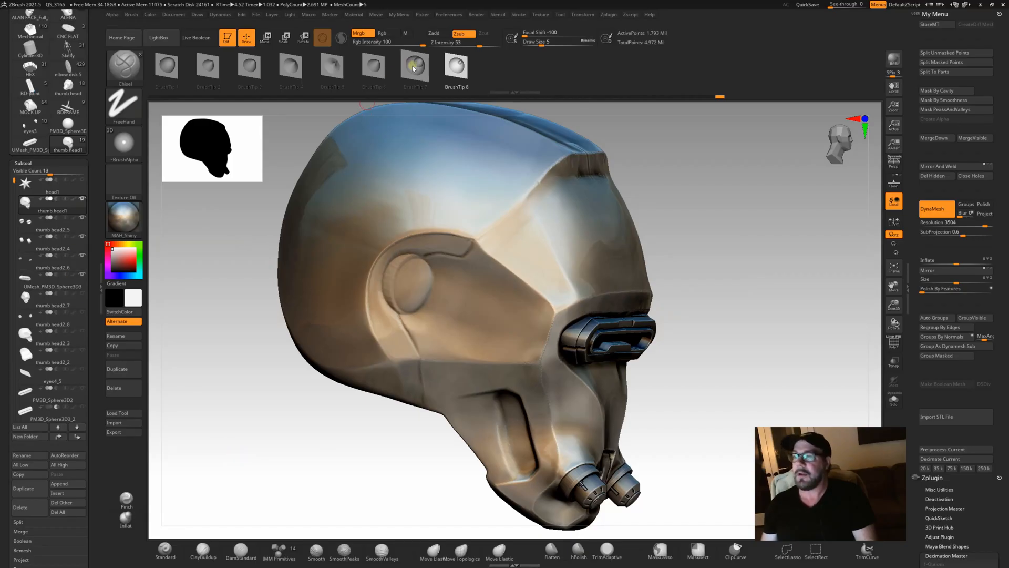
{"action": "left_click_drag", "start_coordinate": [467, 299], "coordinate": [601, 229]}
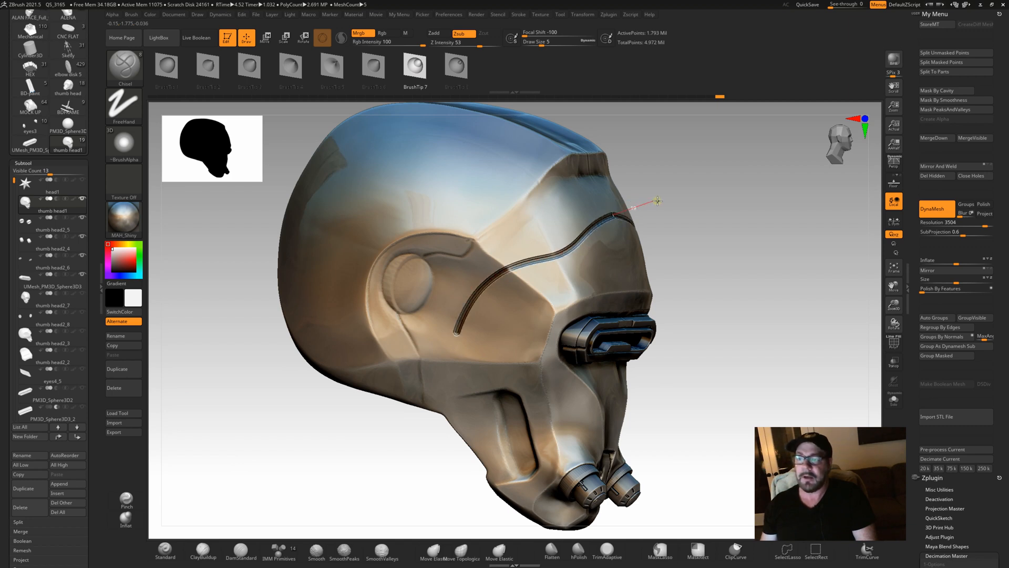
{"action": "left_click_drag", "start_coordinate": [657, 201], "coordinate": [657, 201]}
{"action": "key", "text": "ctrl+z"}
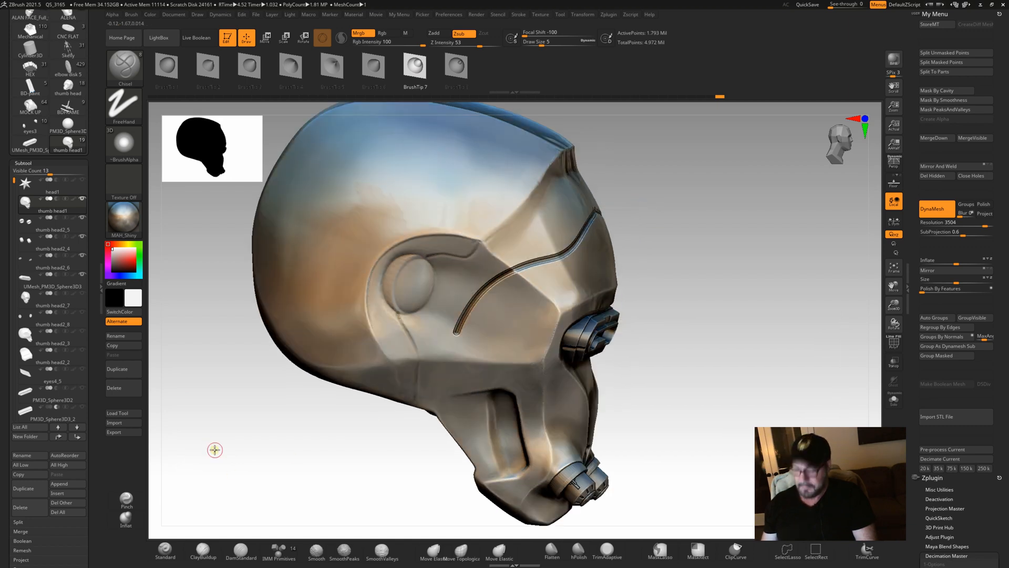
- Carve test grooves across the helmet's side with two different BrushTip alphas, undoing the first
{"action": "left_click", "coordinate": [332, 66]}
{"action": "left_click_drag", "start_coordinate": [479, 298], "coordinate": [603, 230]}
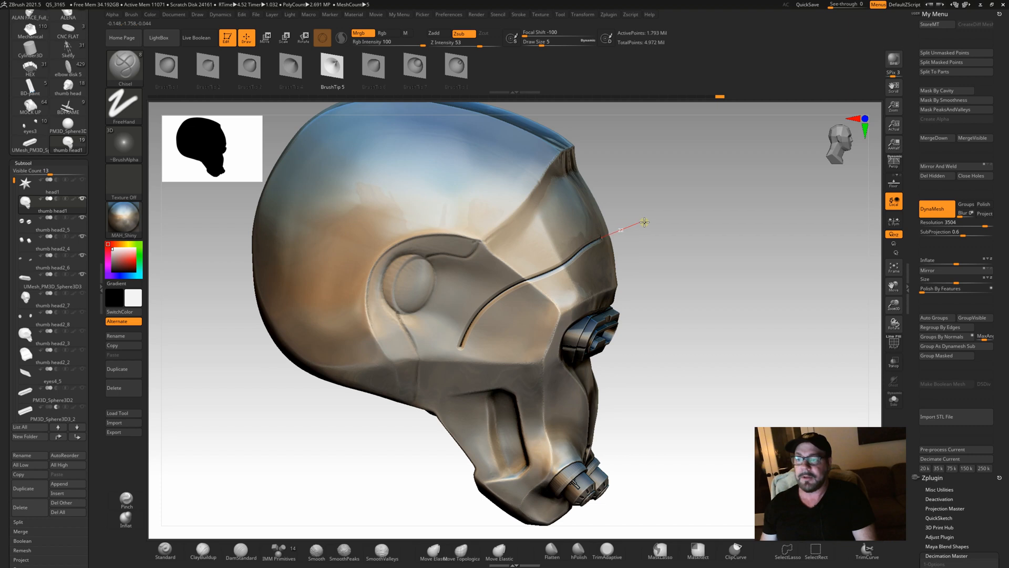
{"action": "key", "text": "ctrl+z"}
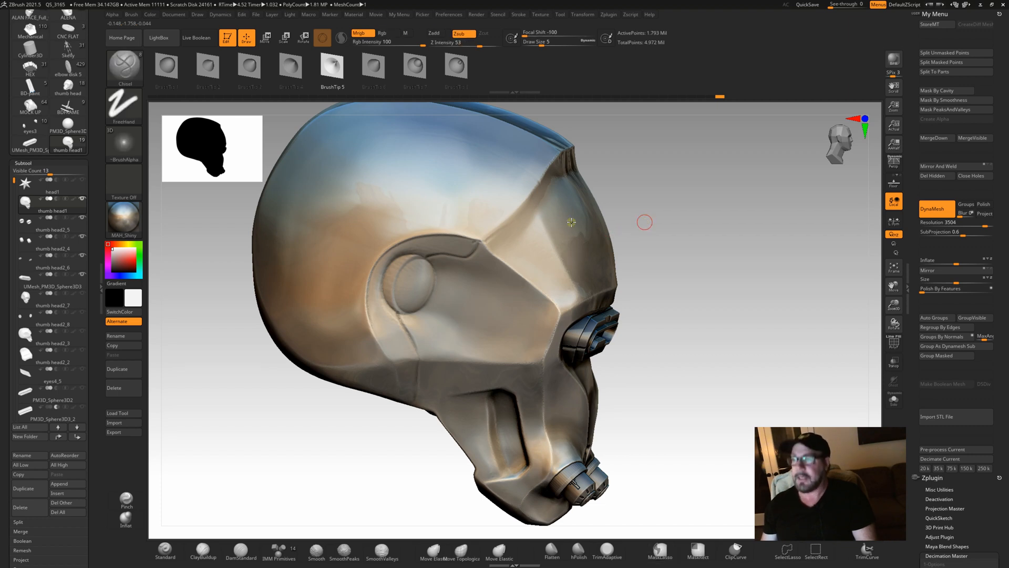
{"action": "left_click", "coordinate": [286, 71]}
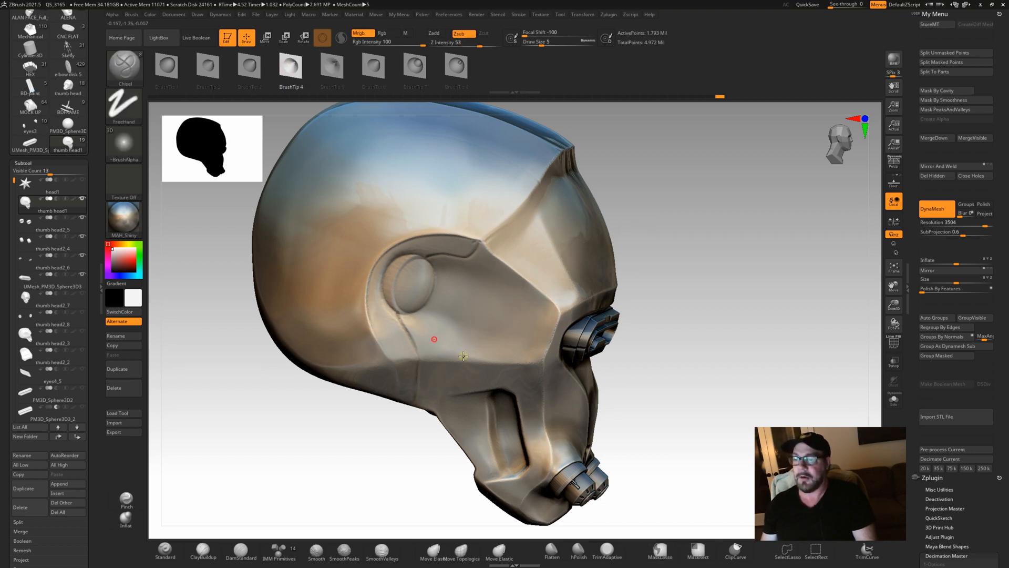
{"action": "left_click_drag", "start_coordinate": [463, 356], "coordinate": [454, 439]}
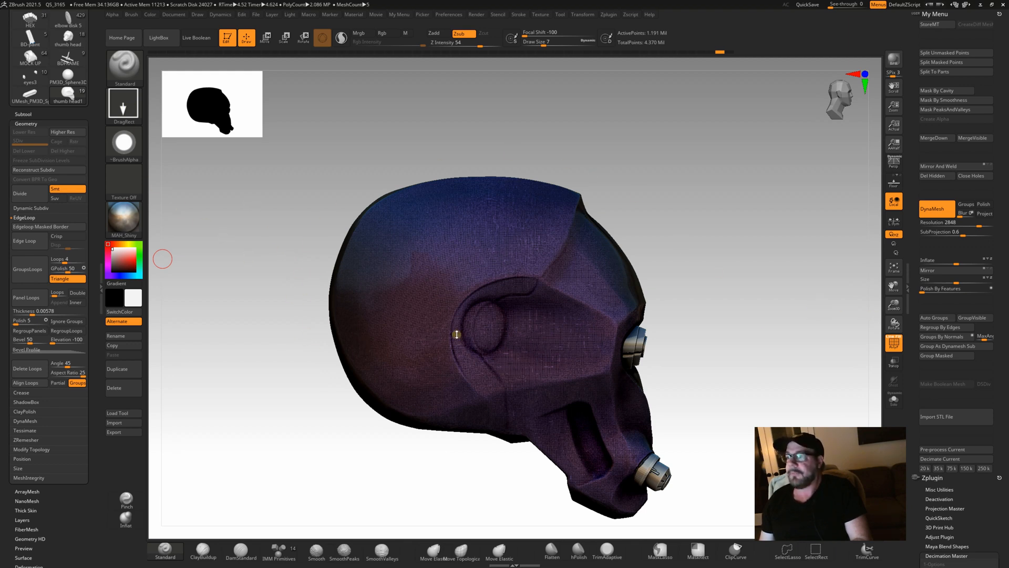
- SliceCurve across the upper rear of the head into a new polygroup, then hide Polyframe
{"action": "key", "text": "ctrl+shift"}
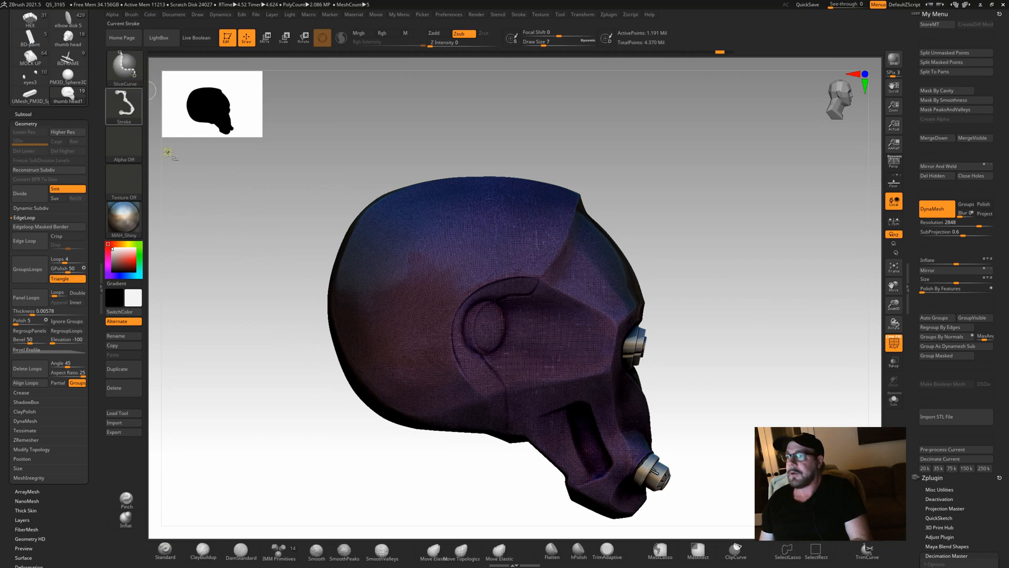
{"action": "left_click", "coordinate": [124, 65]}
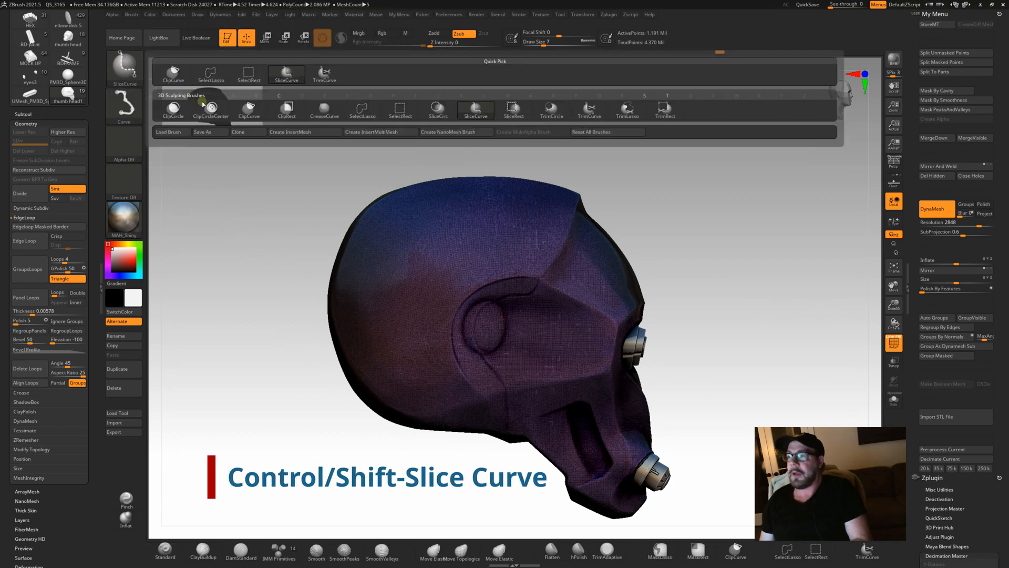
{"action": "mouse_move", "coordinate": [476, 110]}
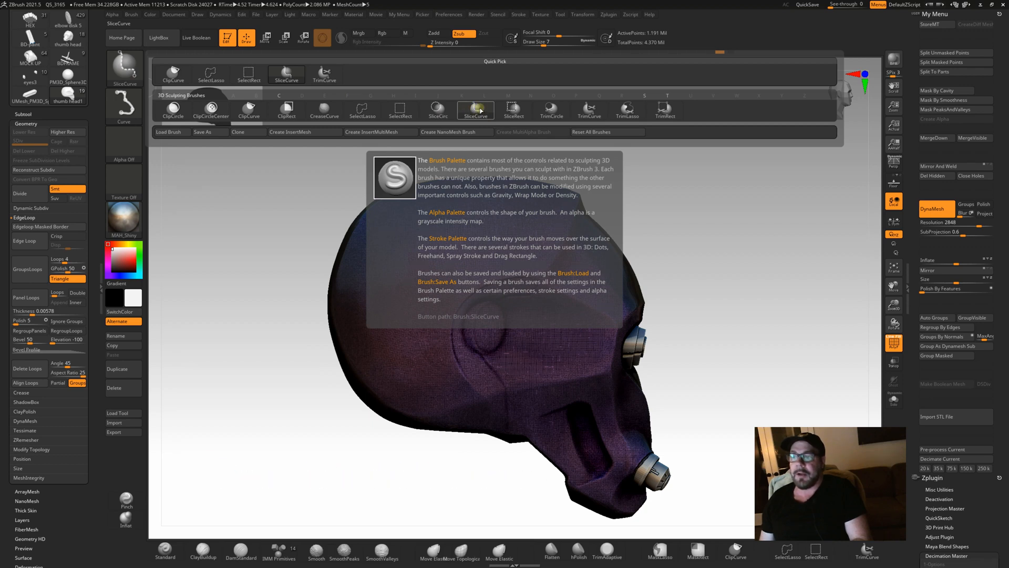
{"action": "left_click", "coordinate": [453, 121]}
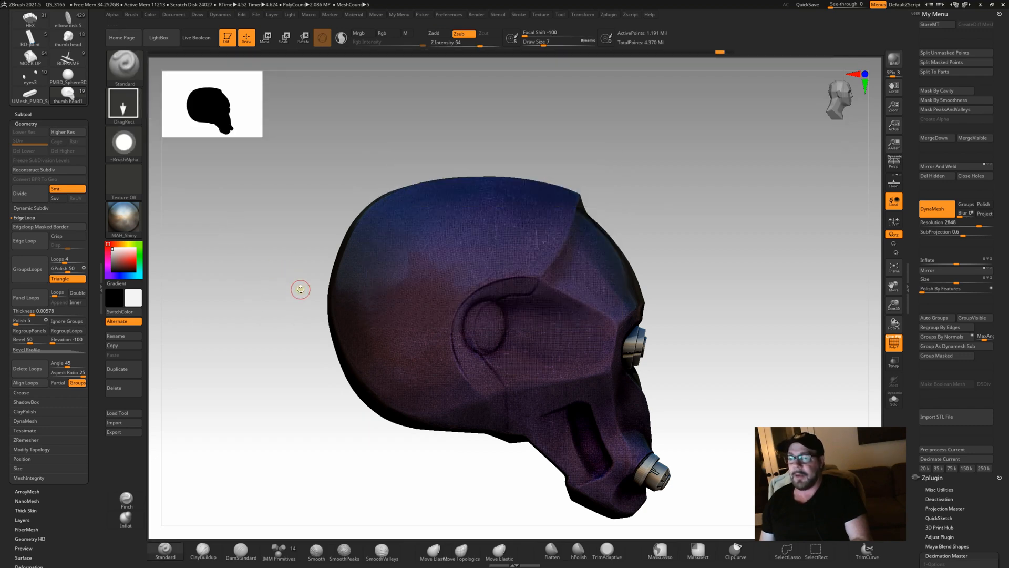
{"action": "mouse_move", "coordinate": [300, 313]}
{"action": "left_mouse_down", "text": "ctrl+shift"}
{"action": "mouse_move", "coordinate": [515, 237]}
{"action": "mouse_move", "coordinate": [544, 129]}
{"action": "left_mouse_up", "text": "ctrl+shift"}
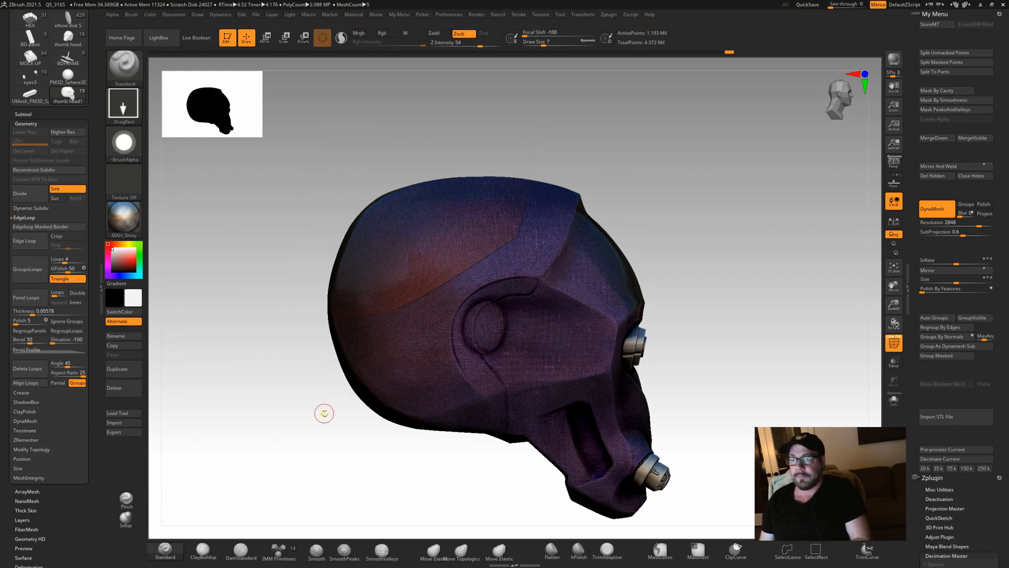
{"action": "mouse_move", "coordinate": [325, 412]}
{"action": "left_mouse_down"}
{"action": "mouse_move", "coordinate": [350, 419]}
{"action": "mouse_move", "coordinate": [350, 442]}
{"action": "mouse_move", "coordinate": [331, 446]}
{"action": "mouse_move", "coordinate": [325, 415]}
{"action": "mouse_move", "coordinate": [337, 413]}
{"action": "left_mouse_up"}
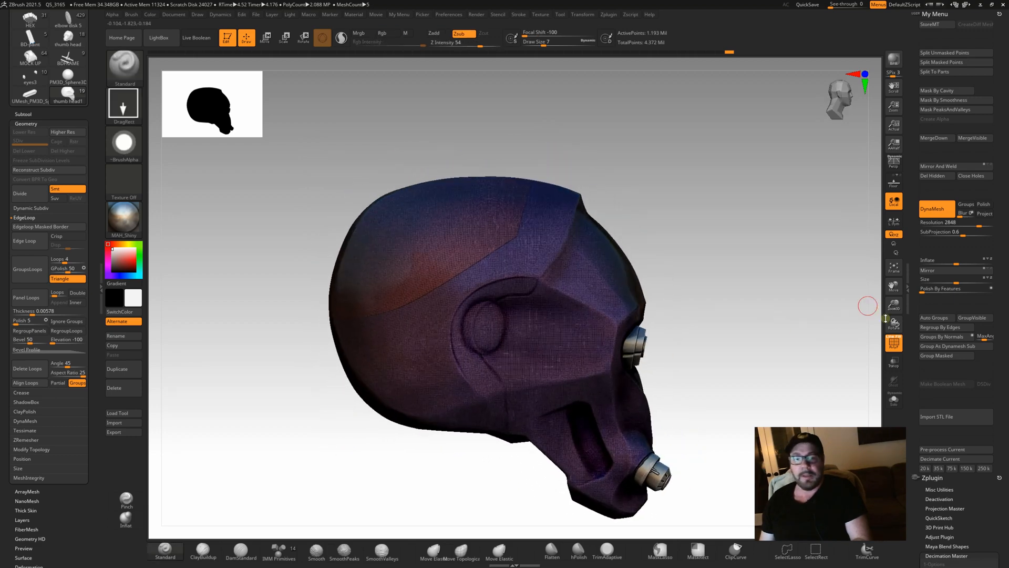
{"action": "left_click", "coordinate": [895, 344]}
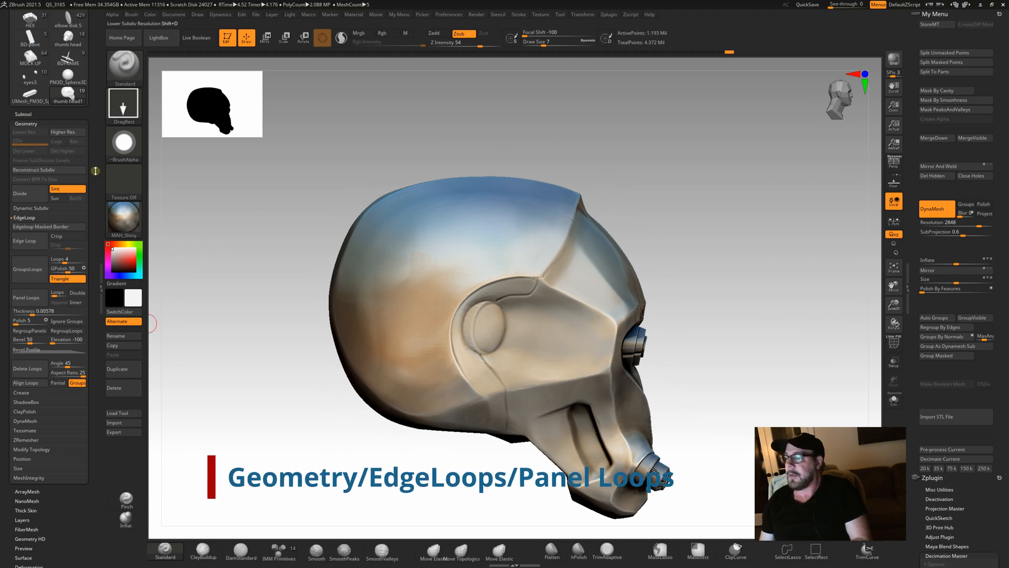
{"action": "left_click_drag", "start_coordinate": [95, 254], "coordinate": [95, 216]}
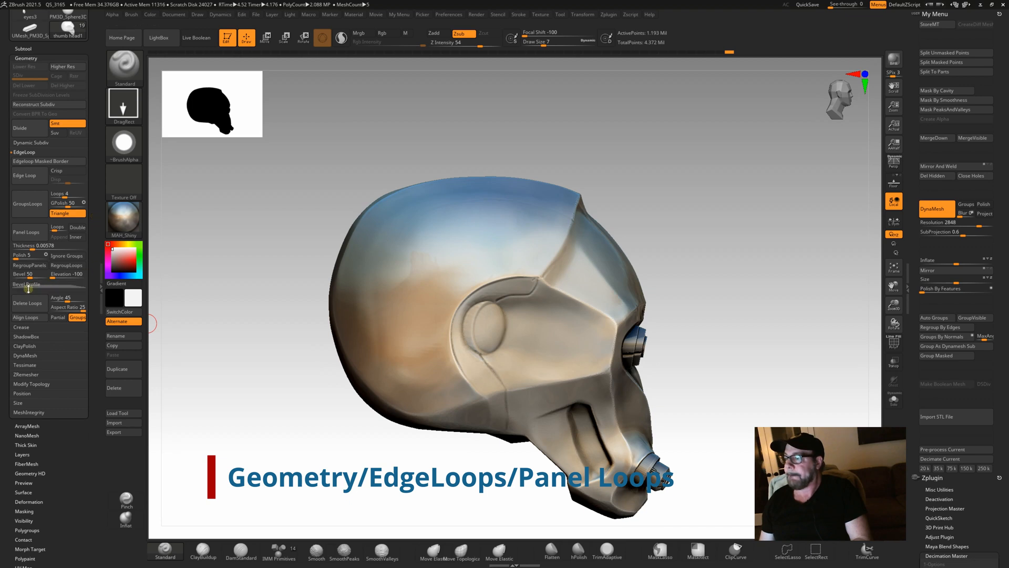
- Apply Panel Loops along the slice and expand the Panel Loops Bevel Profile curve
{"action": "left_click", "coordinate": [27, 233]}
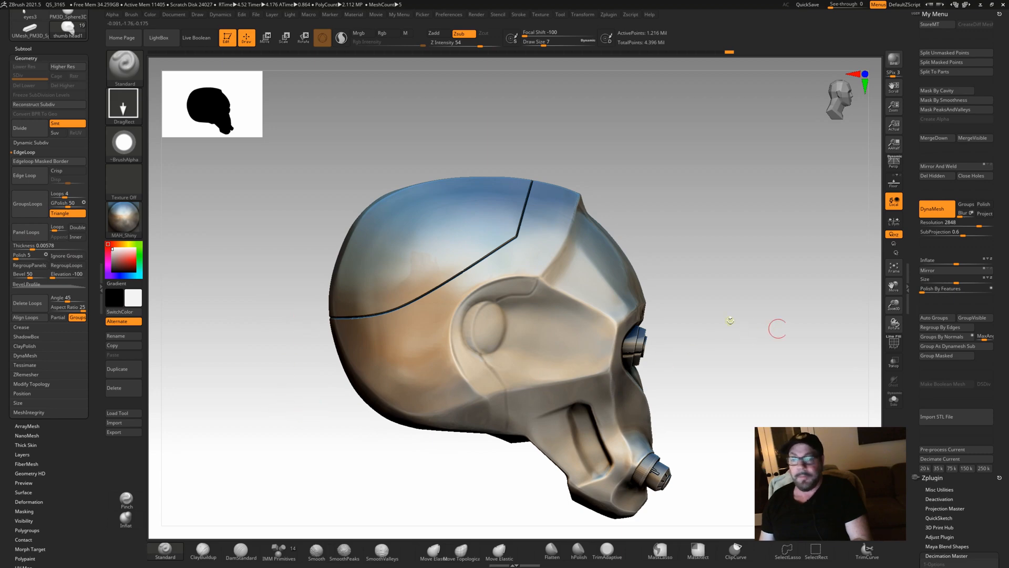
{"action": "mouse_move", "coordinate": [778, 326]}
{"action": "left_mouse_down"}
{"action": "mouse_move", "coordinate": [739, 349]}
{"action": "mouse_move", "coordinate": [716, 391]}
{"action": "mouse_move", "coordinate": [694, 402]}
{"action": "mouse_move", "coordinate": [629, 367]}
{"action": "mouse_move", "coordinate": [561, 389]}
{"action": "left_mouse_up"}
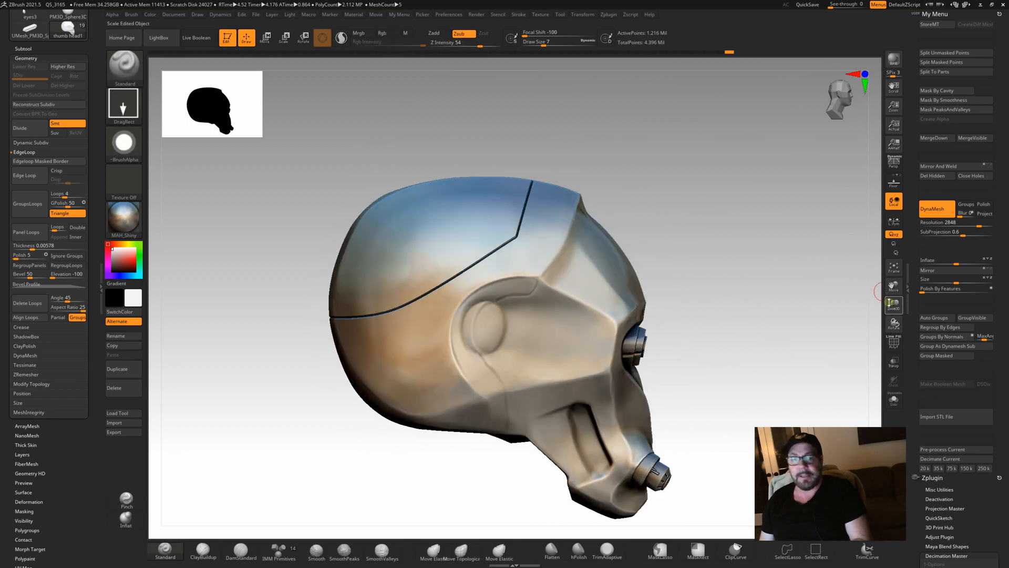
{"action": "key", "text": "w"}
{"action": "mouse_move", "coordinate": [893, 304]}
{"action": "left_mouse_down"}
{"action": "mouse_move", "coordinate": [890, 278]}
{"action": "mouse_move", "coordinate": [893, 303]}
{"action": "left_mouse_up"}
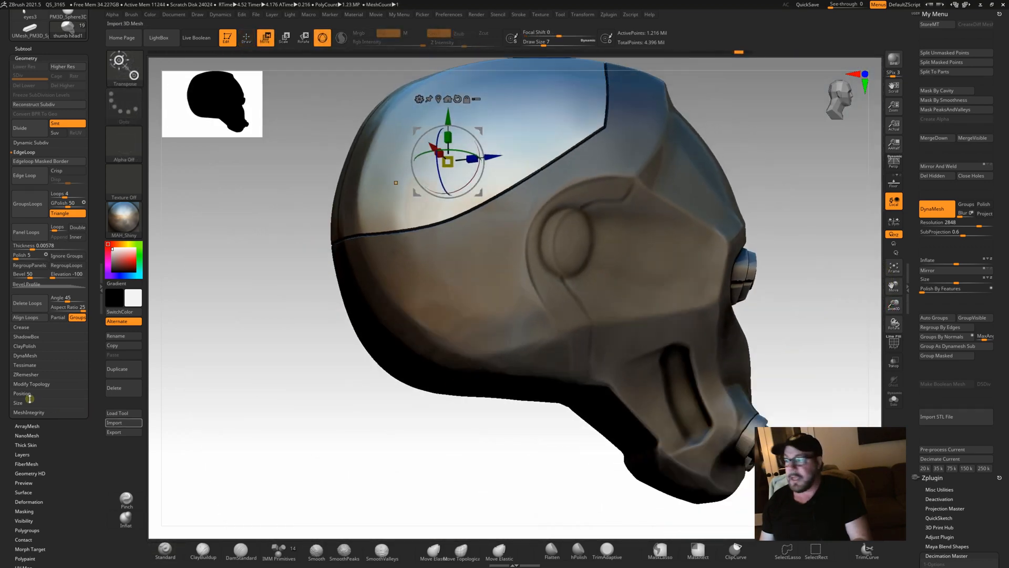
{"action": "left_click", "coordinate": [40, 284]}
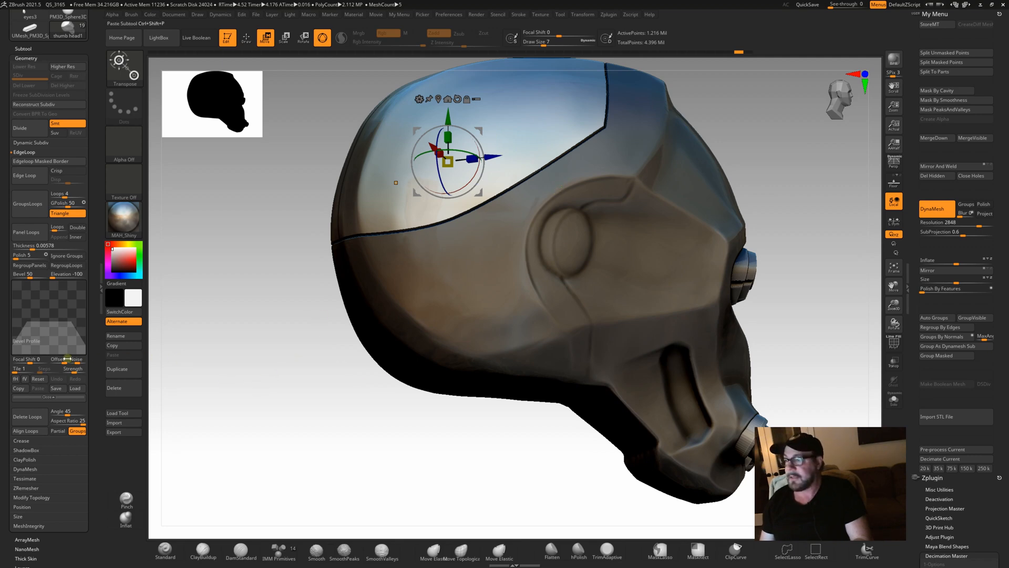
- Clear the mask, undo/redo the panel seam and toggle Polyframe on and off
{"action": "left_click_drag", "start_coordinate": [259, 315], "coordinate": [249, 322]}
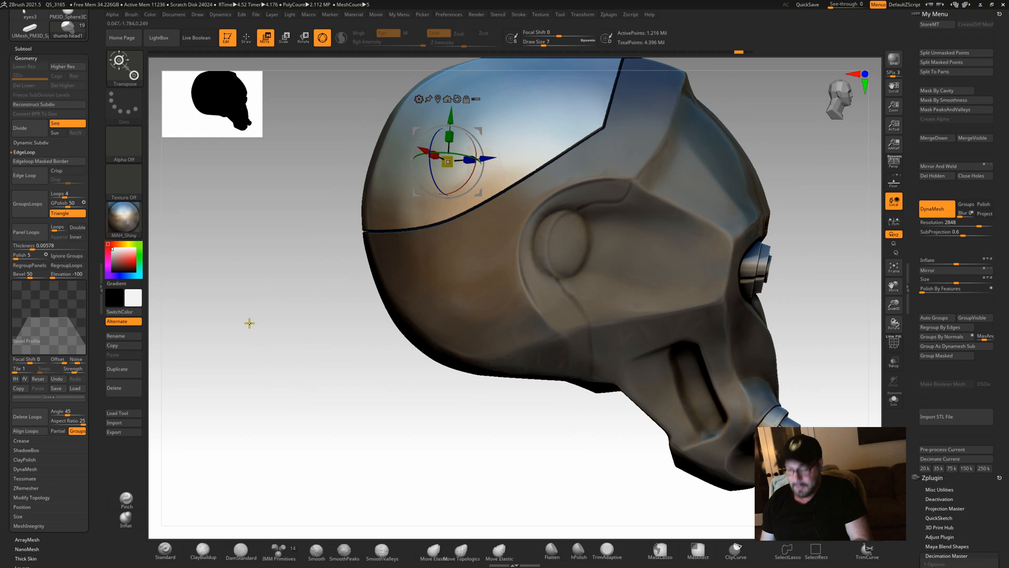
{"action": "left_click", "coordinate": [249, 322], "text": "ctrl"}
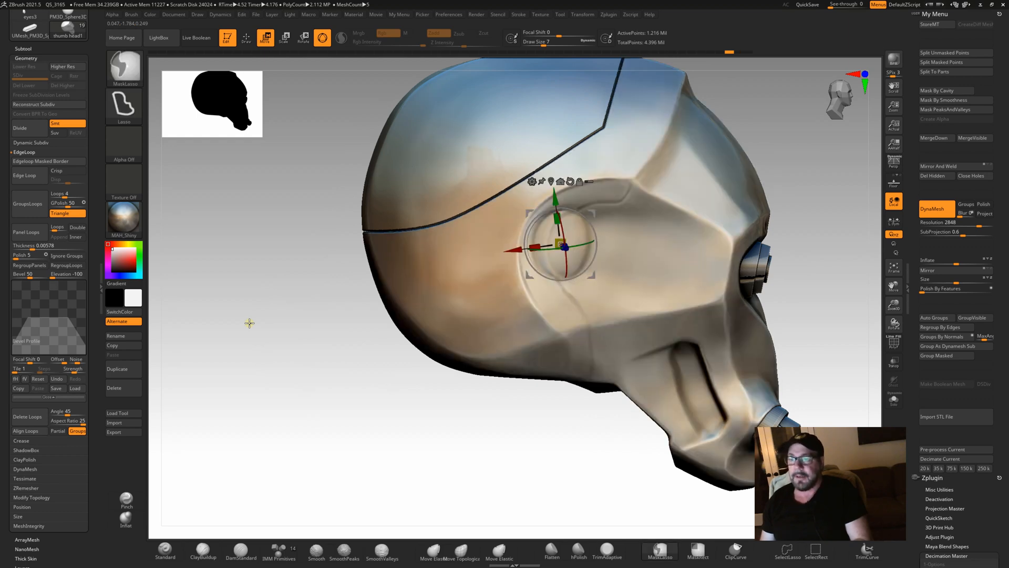
{"action": "key", "text": "ctrl+z"}
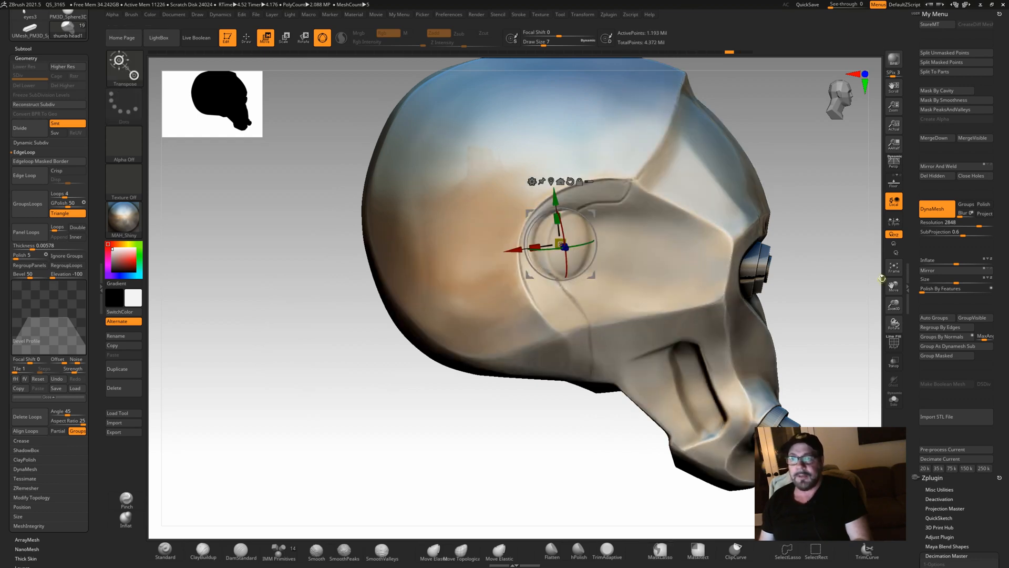
{"action": "left_click", "coordinate": [893, 343]}
{"action": "left_click", "coordinate": [894, 343]}
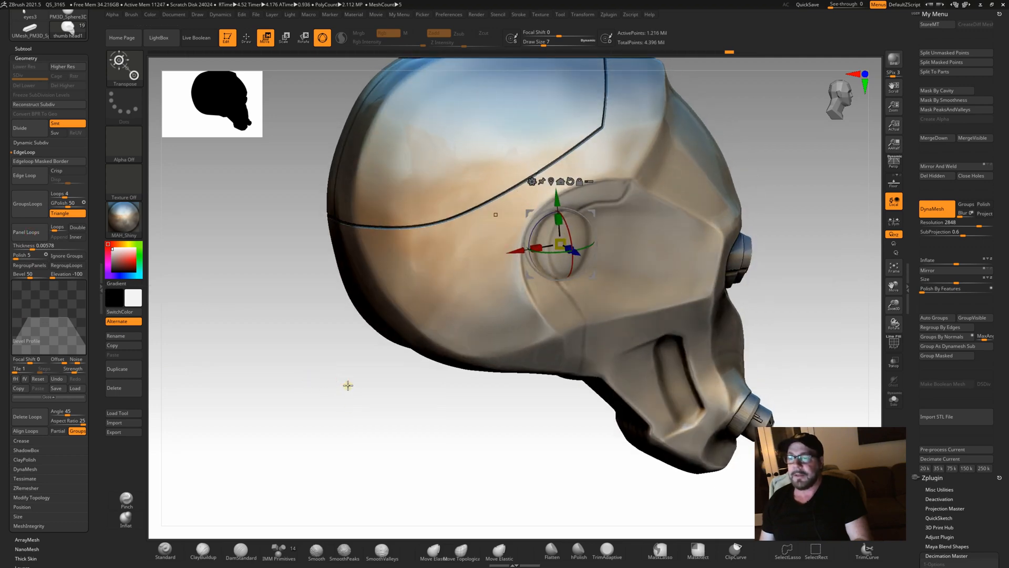
- Isolate a section of the head with SelectRect and zoom in on the panel seam
{"action": "key", "text": "ctrl+shift"}
{"action": "left_click", "coordinate": [126, 68]}
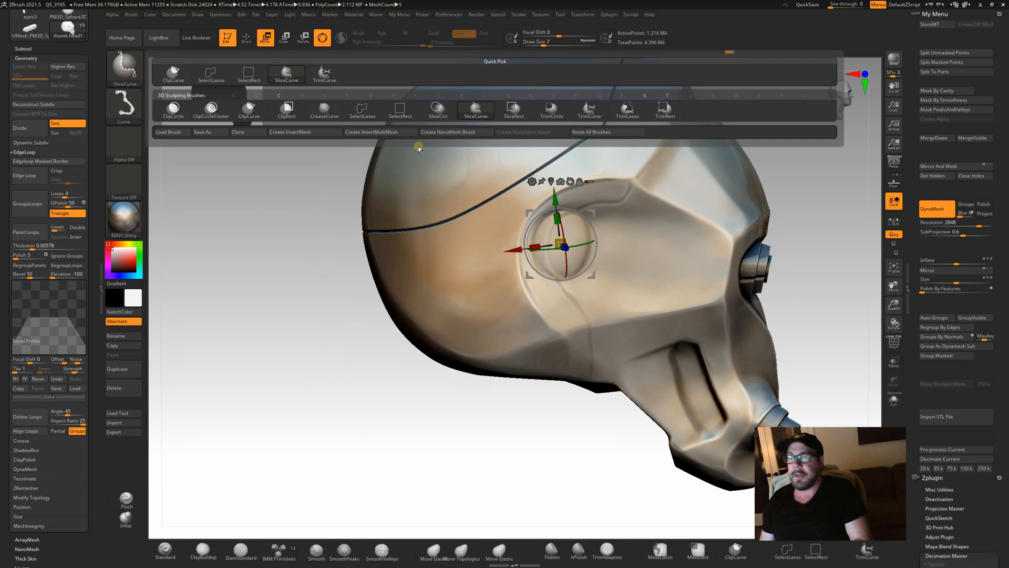
{"action": "left_click", "coordinate": [396, 111]}
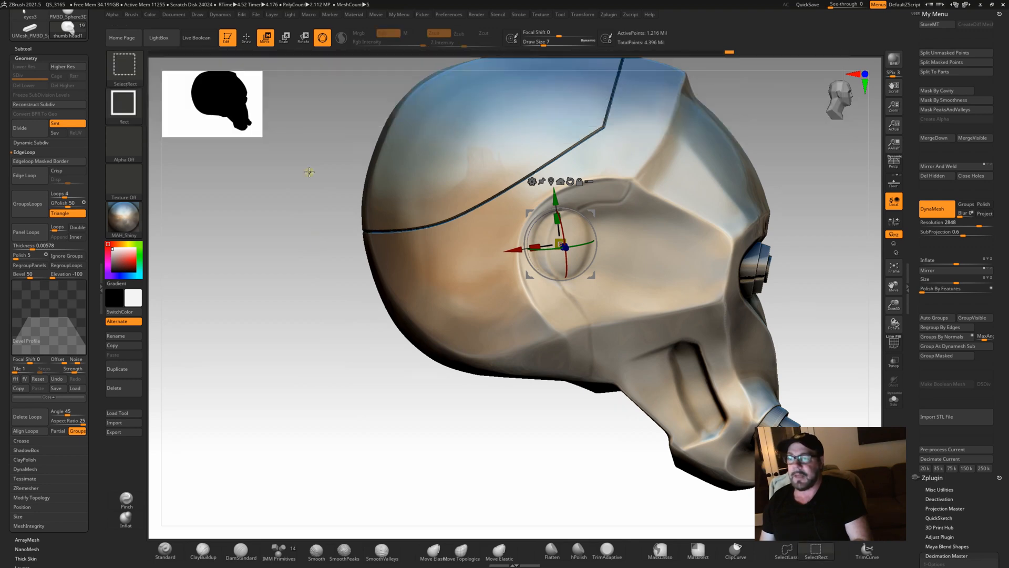
{"action": "mouse_move", "coordinate": [310, 172]}
{"action": "left_mouse_down", "text": "ctrl+shift"}
{"action": "mouse_move", "coordinate": [487, 434]}
{"action": "mouse_move", "coordinate": [407, 405]}
{"action": "mouse_move", "coordinate": [374, 412]}
{"action": "mouse_move", "coordinate": [406, 412]}
{"action": "left_mouse_up", "text": "ctrl+shift"}
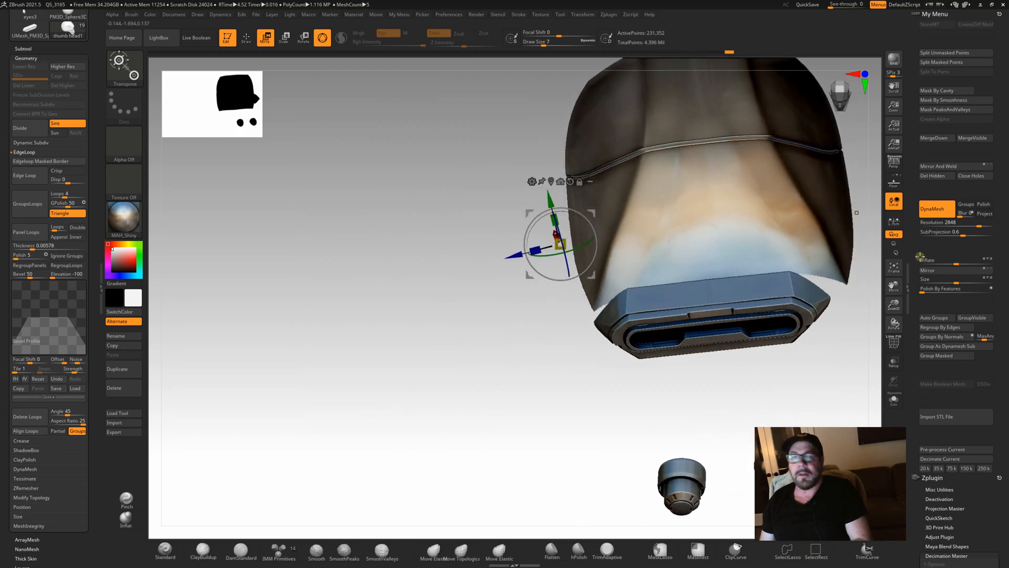
{"action": "mouse_move", "coordinate": [894, 304]}
{"action": "left_mouse_down"}
{"action": "mouse_move", "coordinate": [893, 285]}
{"action": "mouse_move", "coordinate": [810, 418]}
{"action": "mouse_move", "coordinate": [817, 405]}
{"action": "left_mouse_up"}
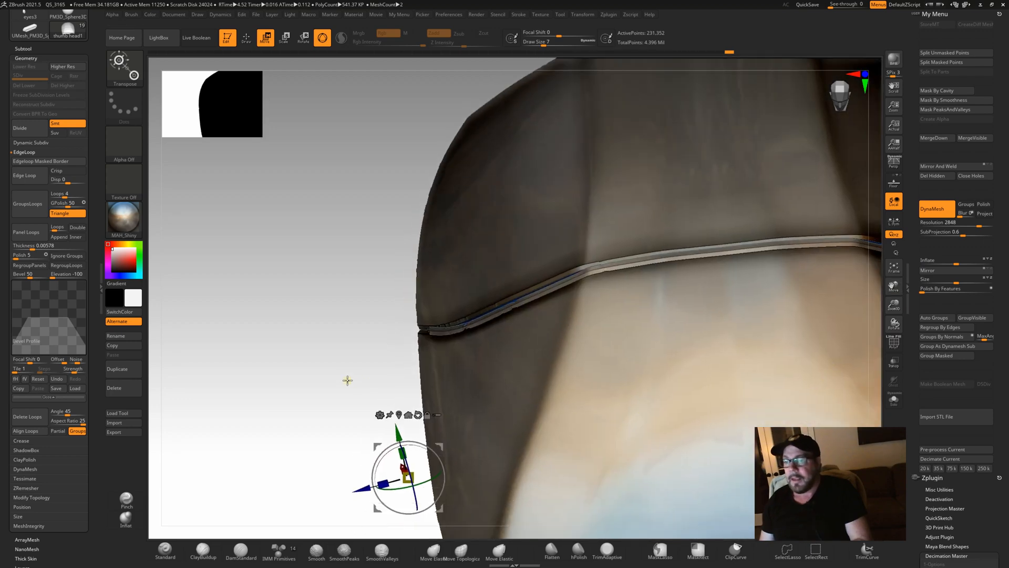
{"action": "mouse_move", "coordinate": [356, 381]}
{"action": "left_mouse_down"}
{"action": "mouse_move", "coordinate": [365, 383]}
{"action": "mouse_move", "coordinate": [281, 338]}
{"action": "left_mouse_up"}
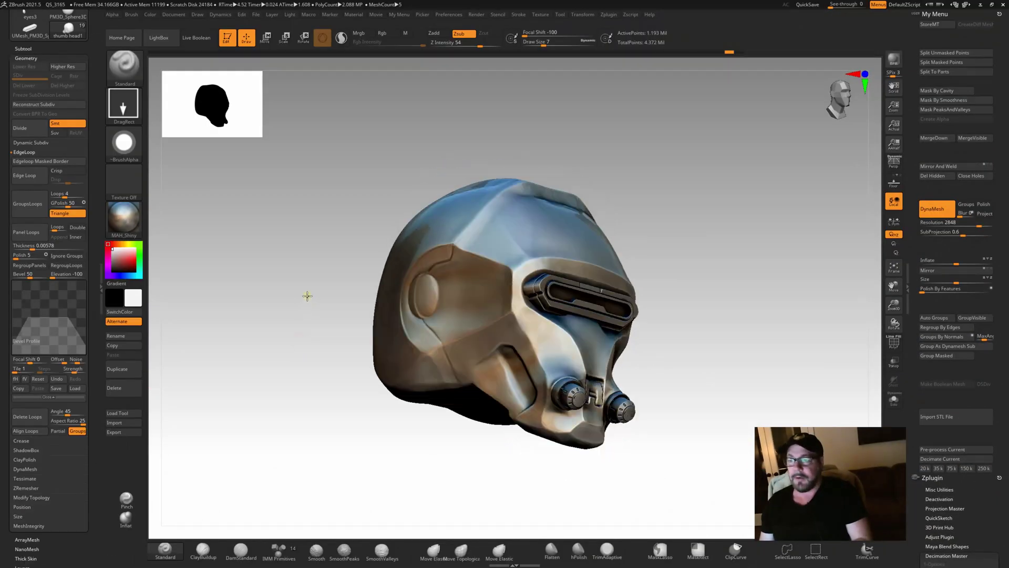
- Move the cylinder up into the helmet's side, Split To Parts as its own subtool, return to Draw
{"action": "mouse_move", "coordinate": [307, 296]}
{"action": "left_mouse_down"}
{"action": "mouse_move", "coordinate": [304, 341]}
{"action": "mouse_move", "coordinate": [701, 331]}
{"action": "left_mouse_up"}
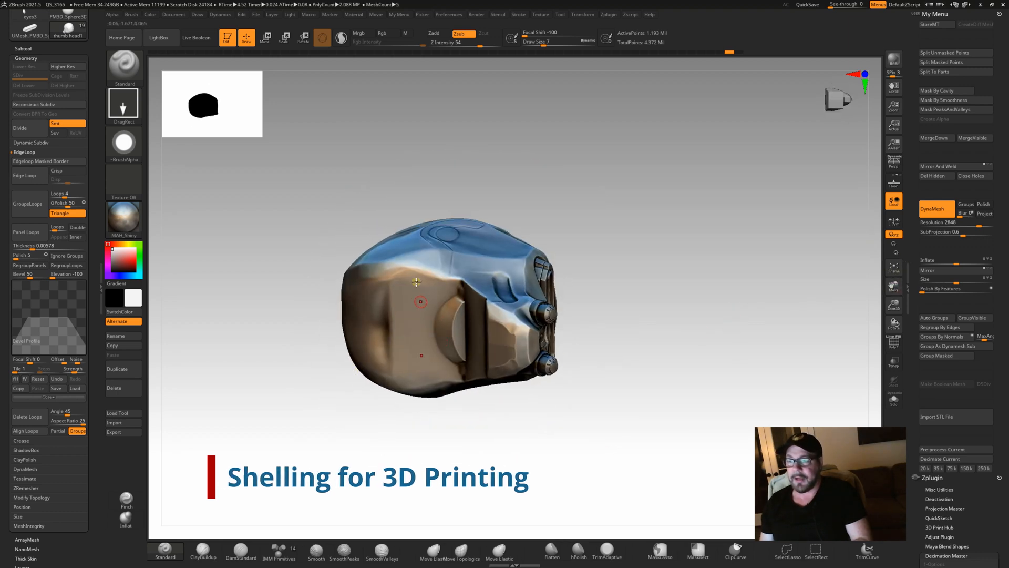
{"action": "left_click_drag", "start_coordinate": [893, 284], "coordinate": [915, 279]}
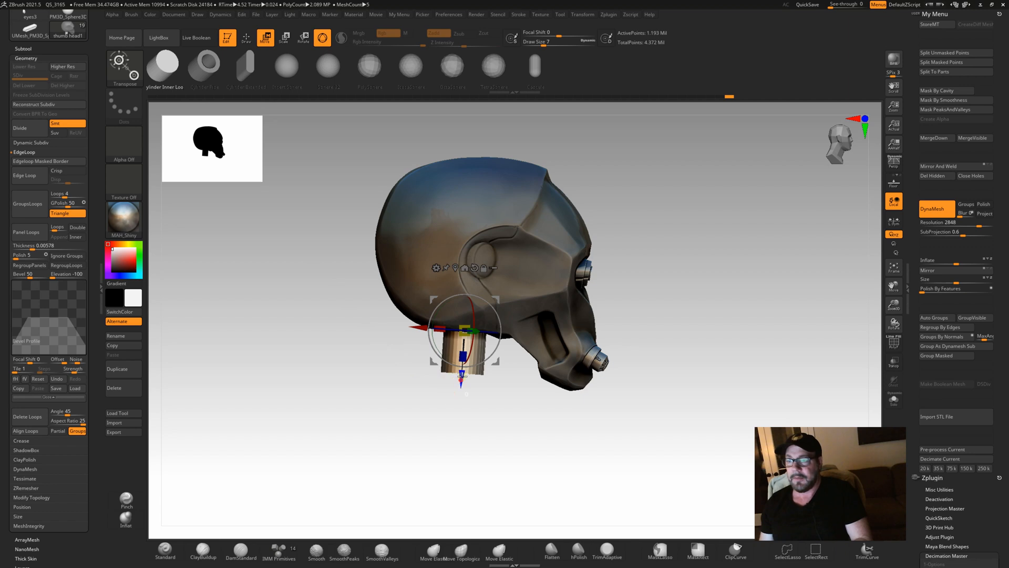
{"action": "left_click_drag", "start_coordinate": [465, 393], "coordinate": [465, 371]}
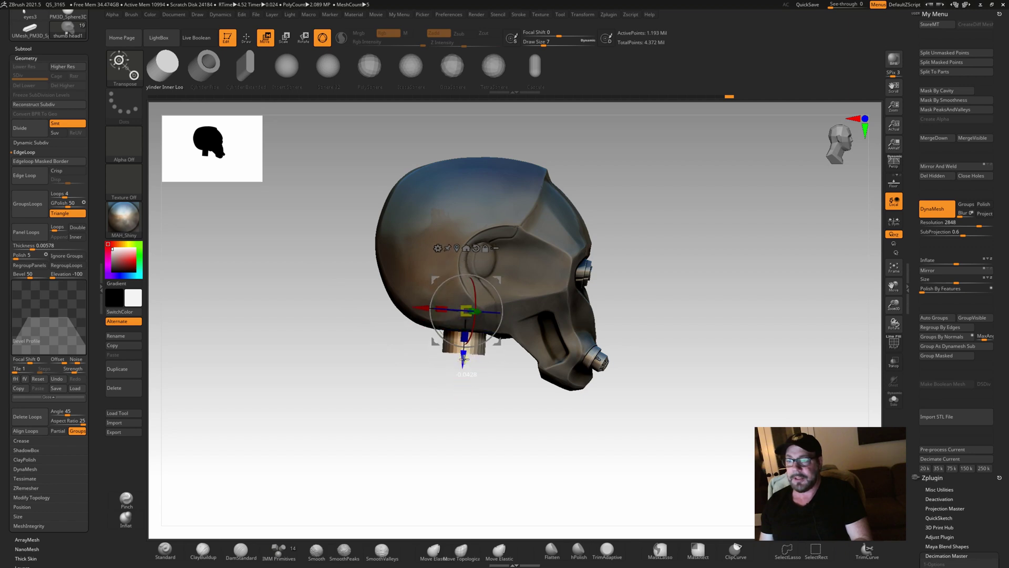
{"action": "left_click", "coordinate": [926, 53]}
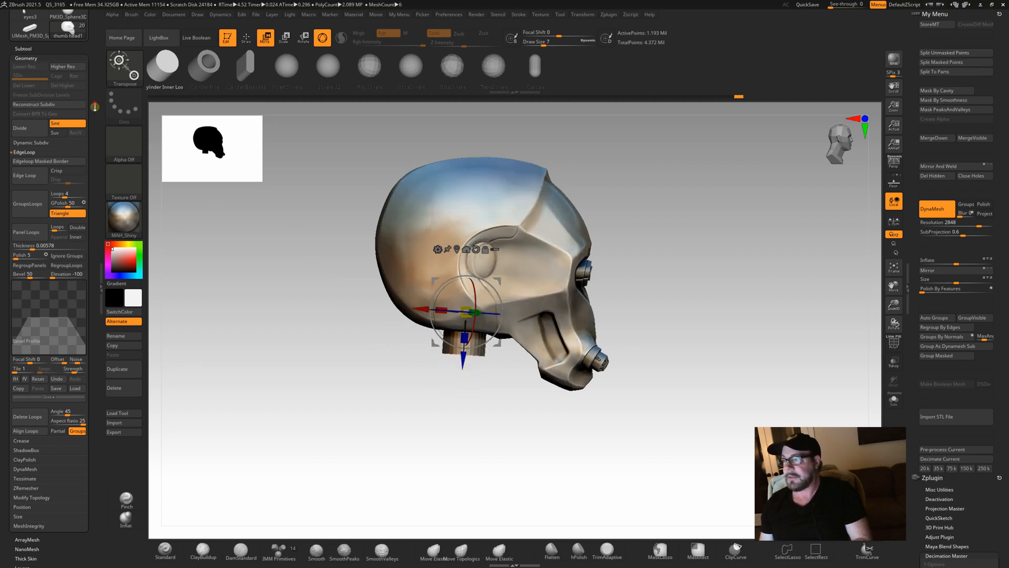
{"action": "left_click", "coordinate": [23, 48]}
{"action": "mouse_move", "coordinate": [26, 273]}
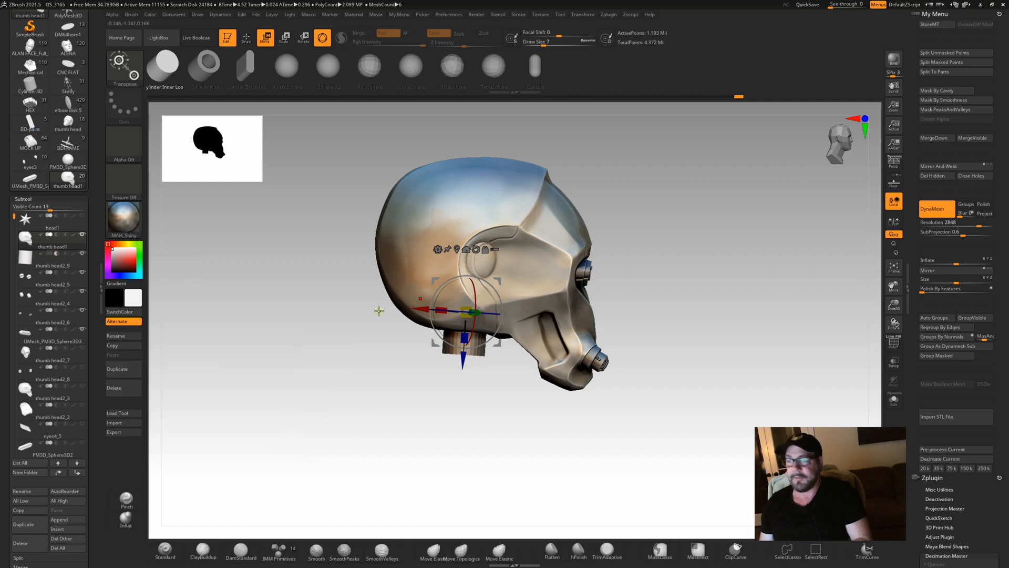
{"action": "left_click_drag", "start_coordinate": [362, 298], "coordinate": [405, 278]}
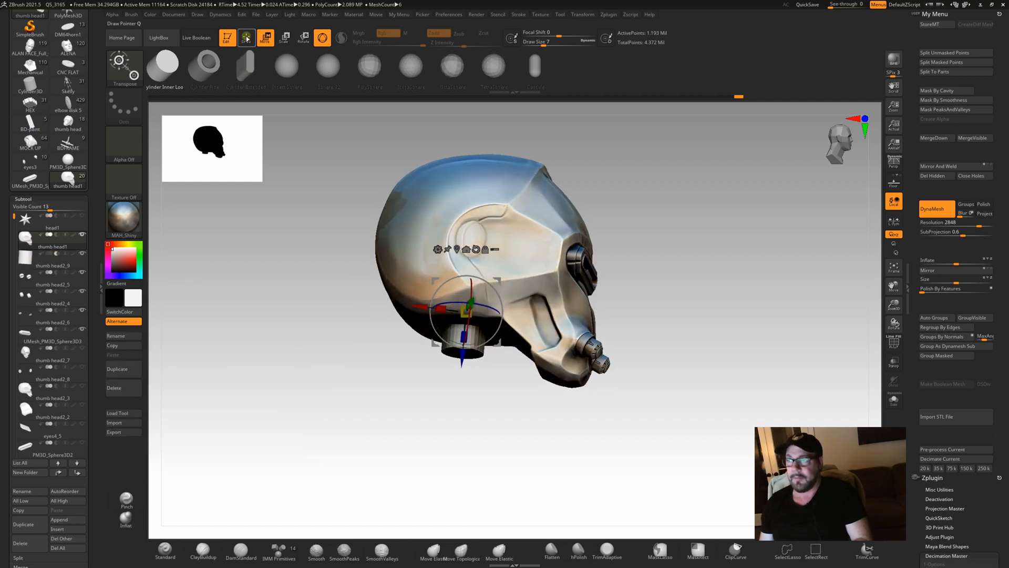
{"action": "key", "text": "q"}
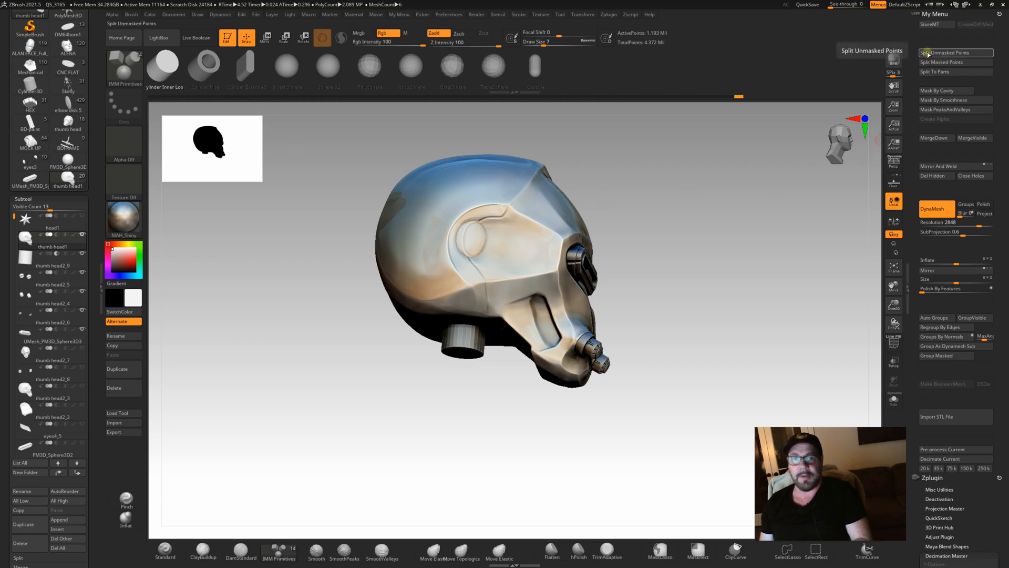
- Raise the DynaMesh Thickness slider and run Create Shell to hollow the head
{"action": "left_click_drag", "start_coordinate": [710, 260], "coordinate": [552, 260]}
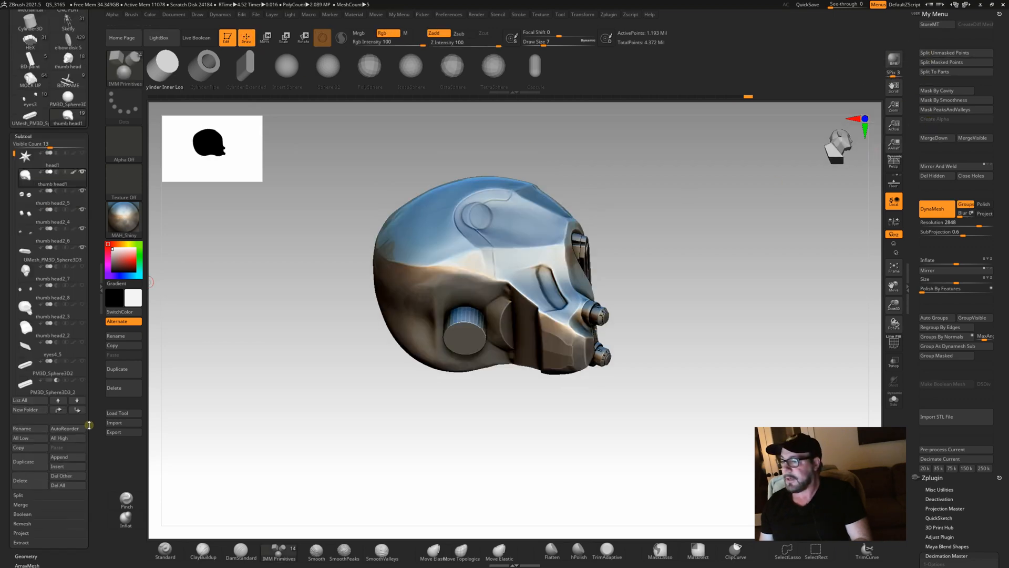
{"action": "scroll", "coordinate": [72, 394], "scroll_direction": "down", "scroll_amount": 10}
{"action": "left_click", "coordinate": [67, 372]}
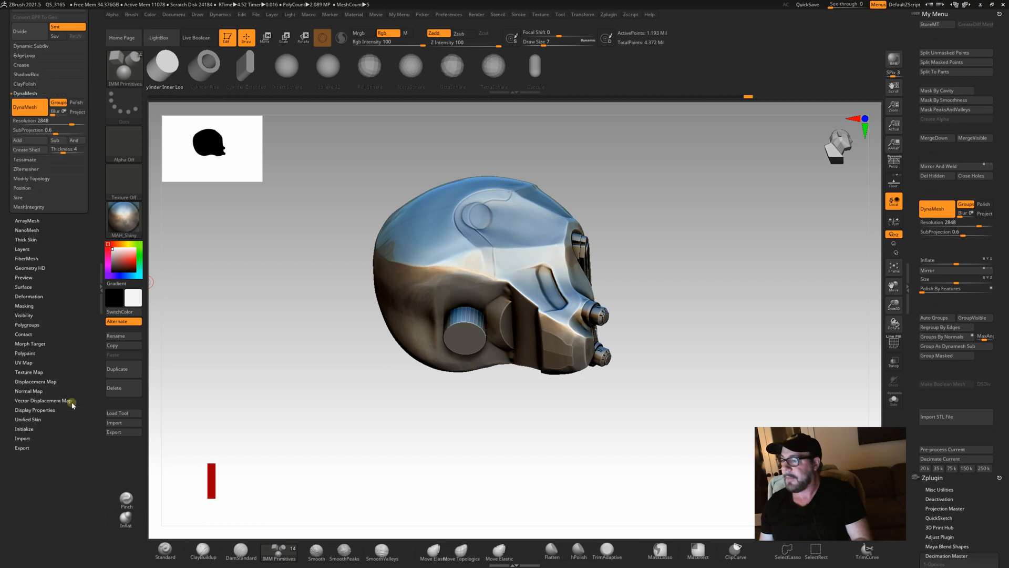
{"action": "scroll", "coordinate": [52, 276], "scroll_direction": "up", "scroll_amount": 5}
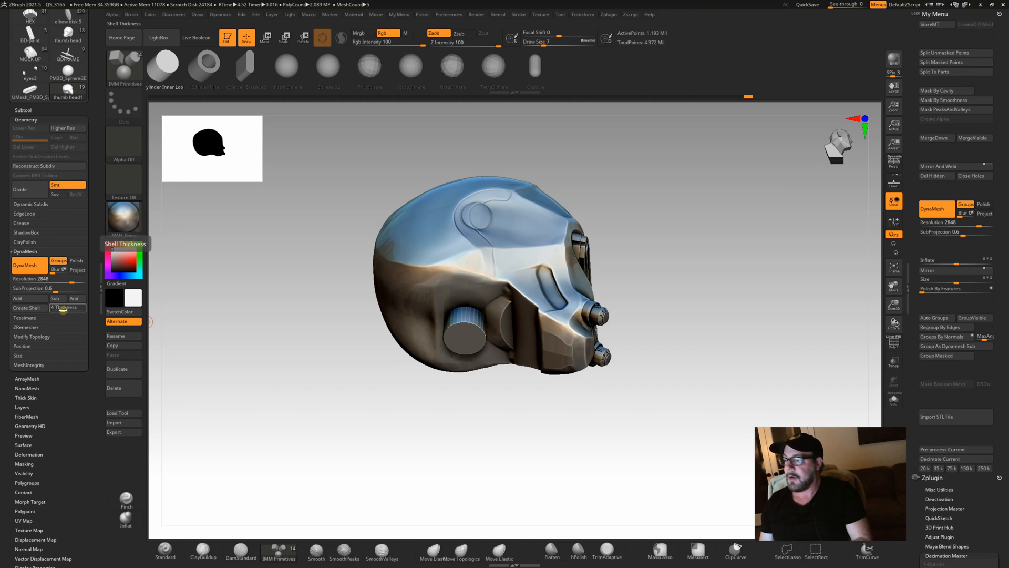
{"action": "left_click_drag", "start_coordinate": [63, 310], "coordinate": [64, 310]}
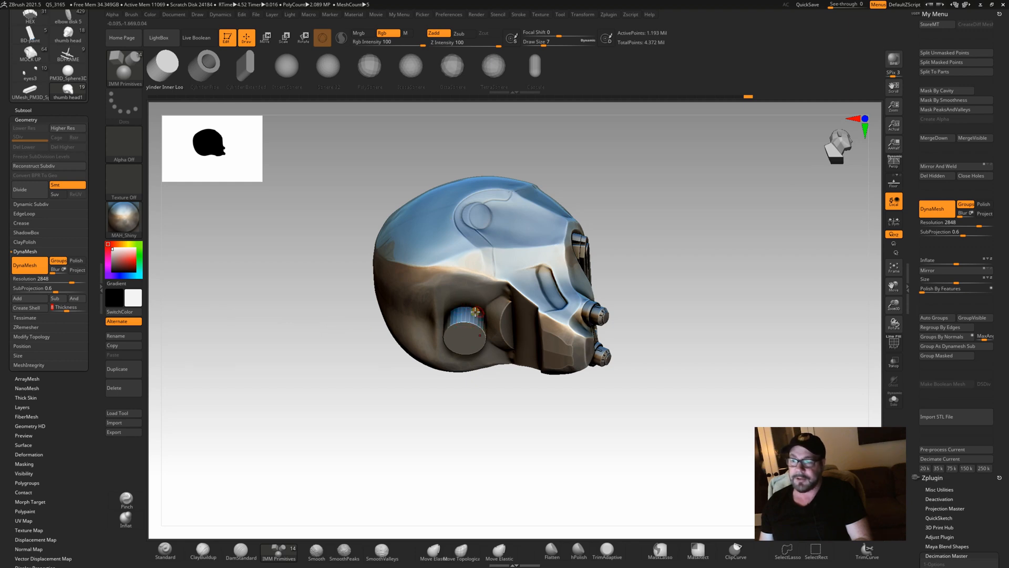
{"action": "left_click", "coordinate": [27, 308]}
- Hide the outer surface with a SelectRect Ctrl+Shift drag, leaving the inner shell visible
{"action": "key", "text": "w"}
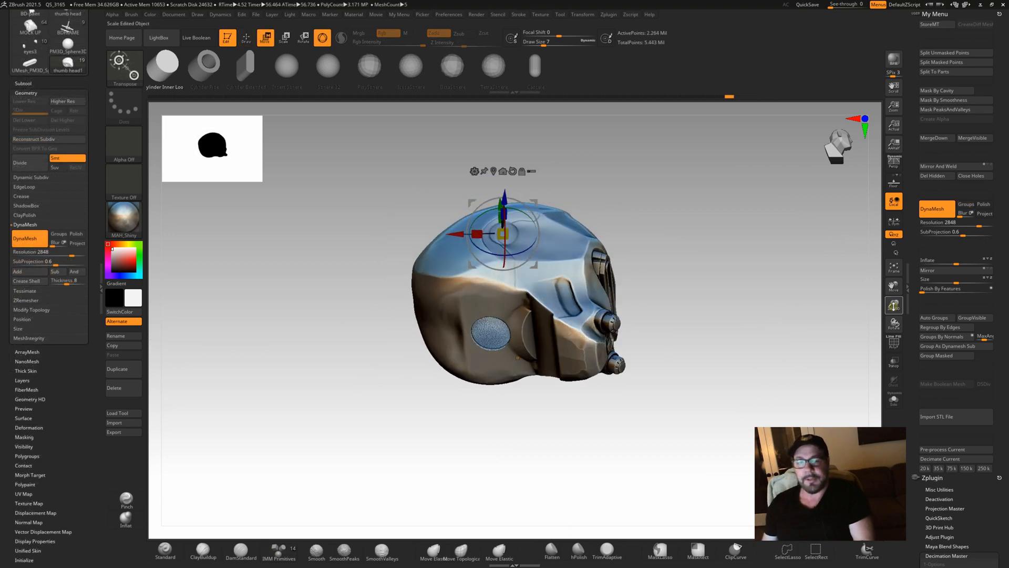
{"action": "left_click_drag", "start_coordinate": [895, 309], "coordinate": [893, 302]}
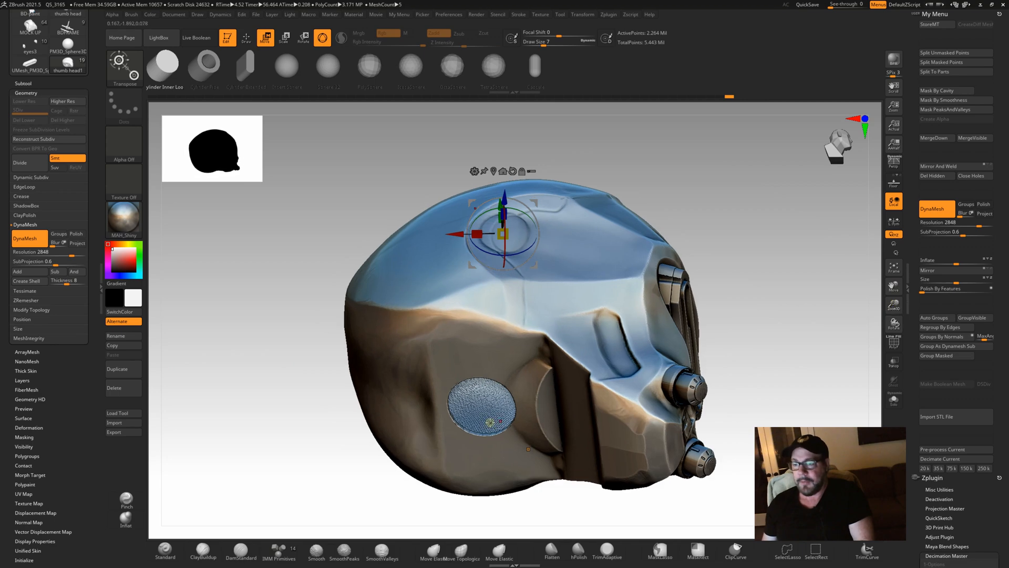
{"action": "mouse_move", "coordinate": [292, 451]}
{"action": "left_mouse_down"}
{"action": "mouse_move", "coordinate": [281, 459]}
{"action": "mouse_move", "coordinate": [293, 459]}
{"action": "mouse_move", "coordinate": [300, 435]}
{"action": "mouse_move", "coordinate": [413, 379]}
{"action": "left_mouse_up"}
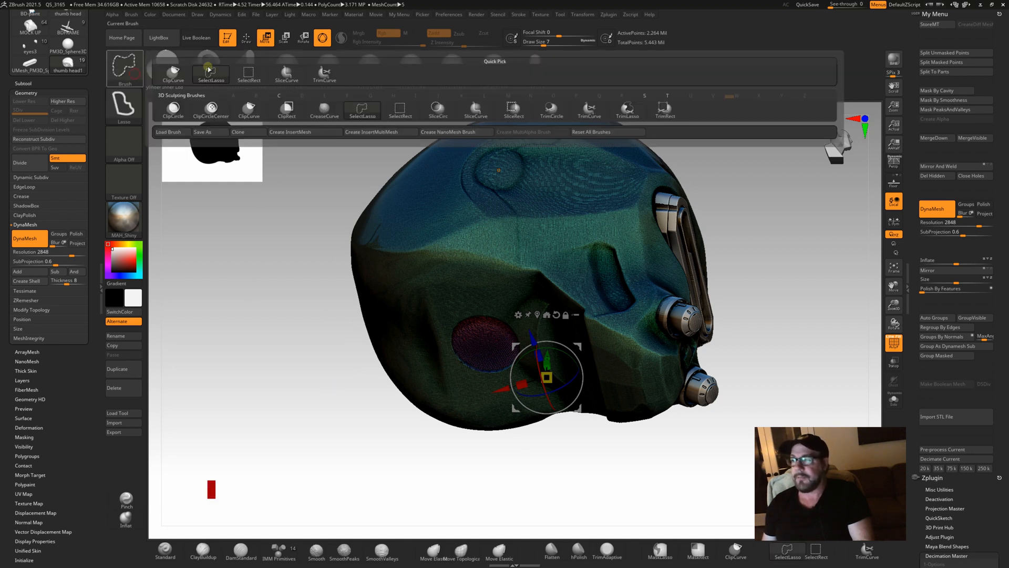
{"action": "left_click", "coordinate": [124, 65], "text": "ctrl+shift"}
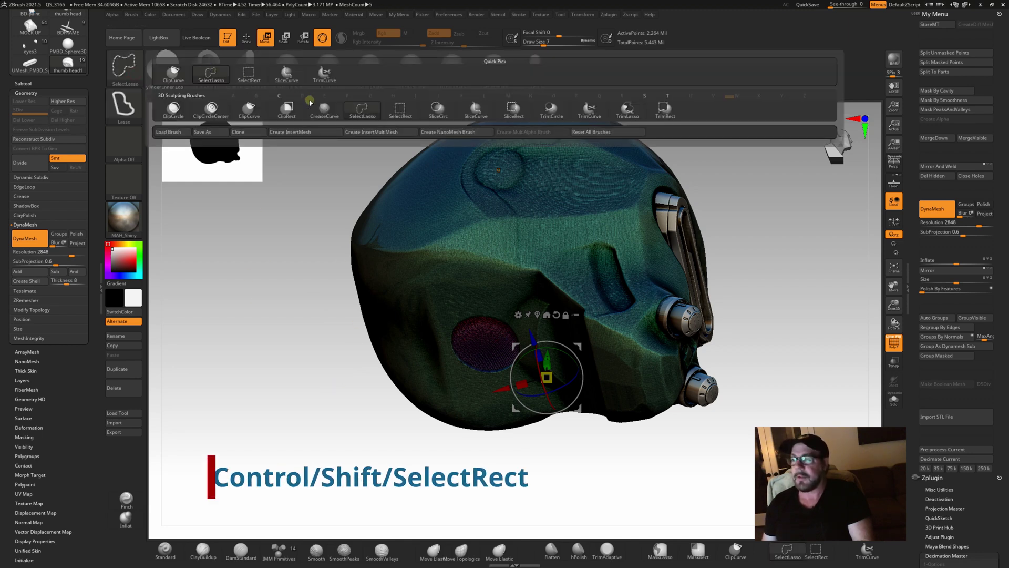
{"action": "left_click", "coordinate": [362, 113]}
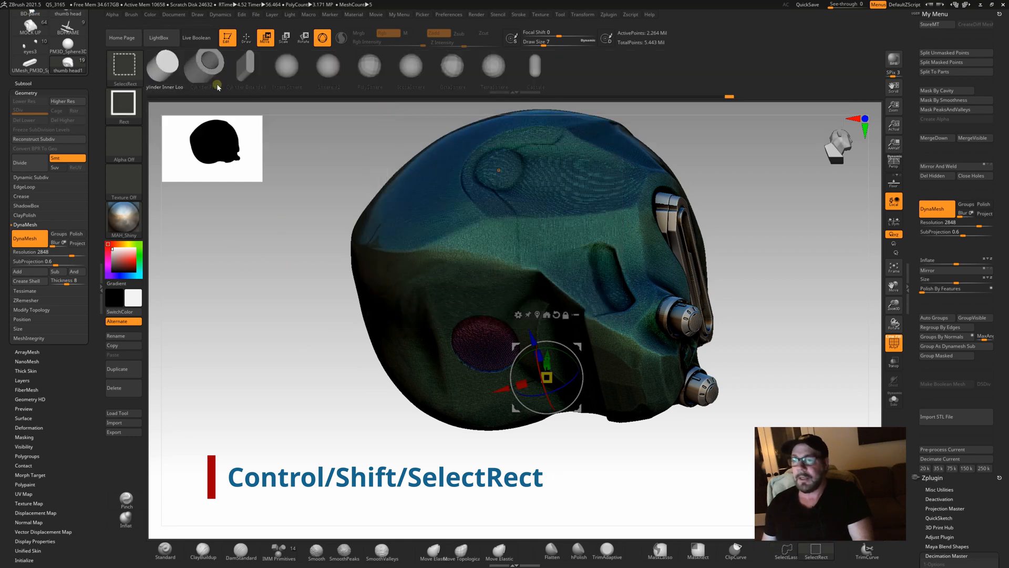
{"action": "key", "text": "q"}
{"action": "left_click_drag", "start_coordinate": [481, 342], "coordinate": [386, 339], "text": "ctrl"}
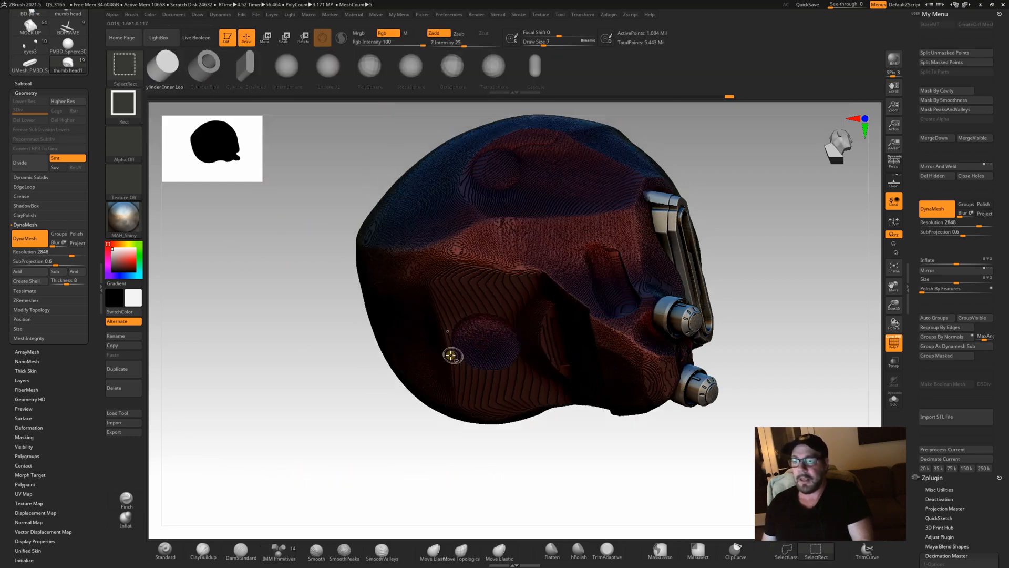
{"action": "mouse_move", "coordinate": [275, 289]}
{"action": "left_mouse_down"}
{"action": "mouse_move", "coordinate": [272, 322]}
{"action": "mouse_move", "coordinate": [259, 304]}
{"action": "left_mouse_up"}
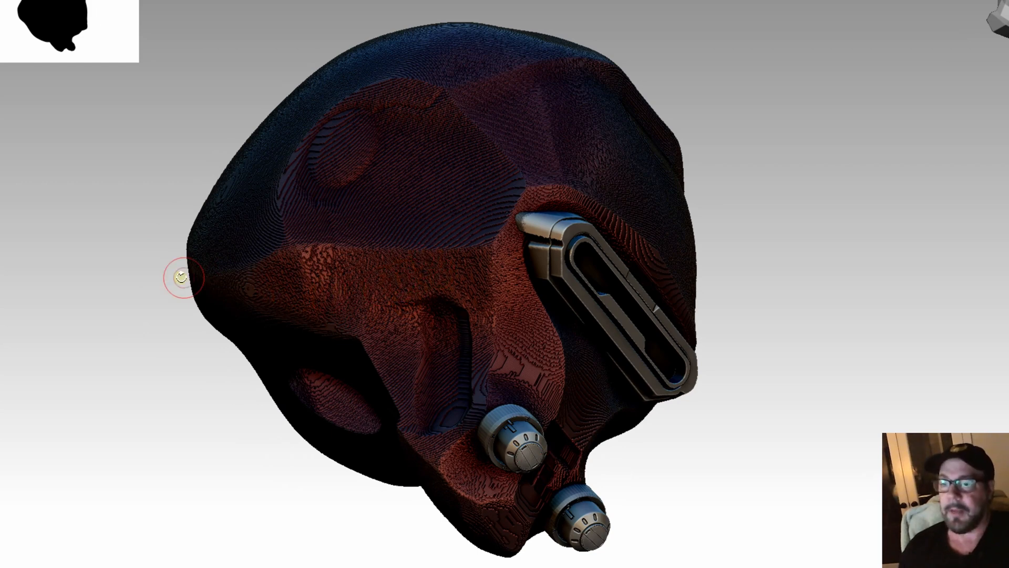
- Smooth the stepped inner shell surface with Shift-strokes of the Smooth brush
{"action": "left_click_drag", "start_coordinate": [165, 284], "coordinate": [174, 284]}
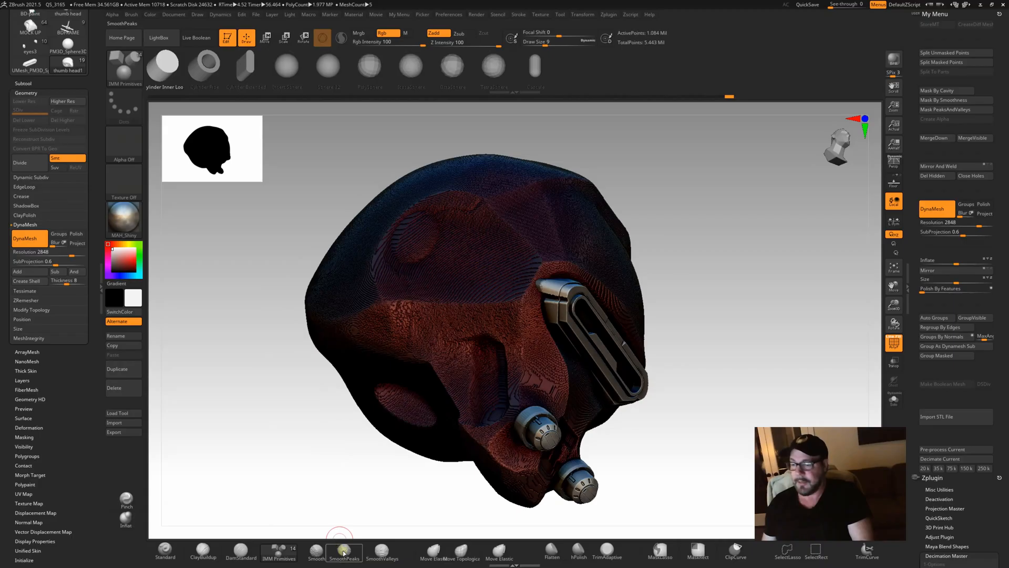
{"action": "left_click", "coordinate": [316, 552]}
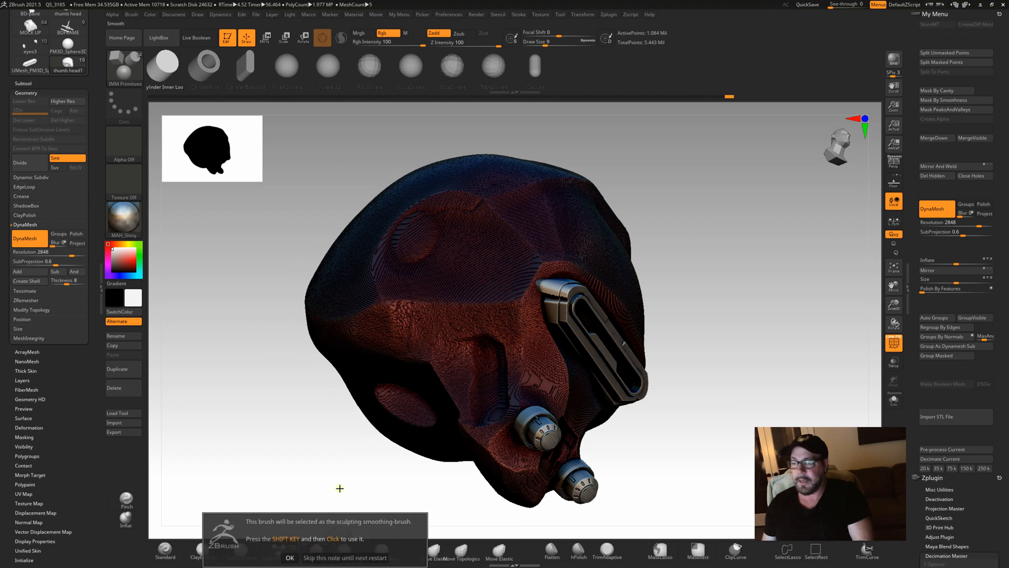
{"action": "left_click", "coordinate": [294, 557]}
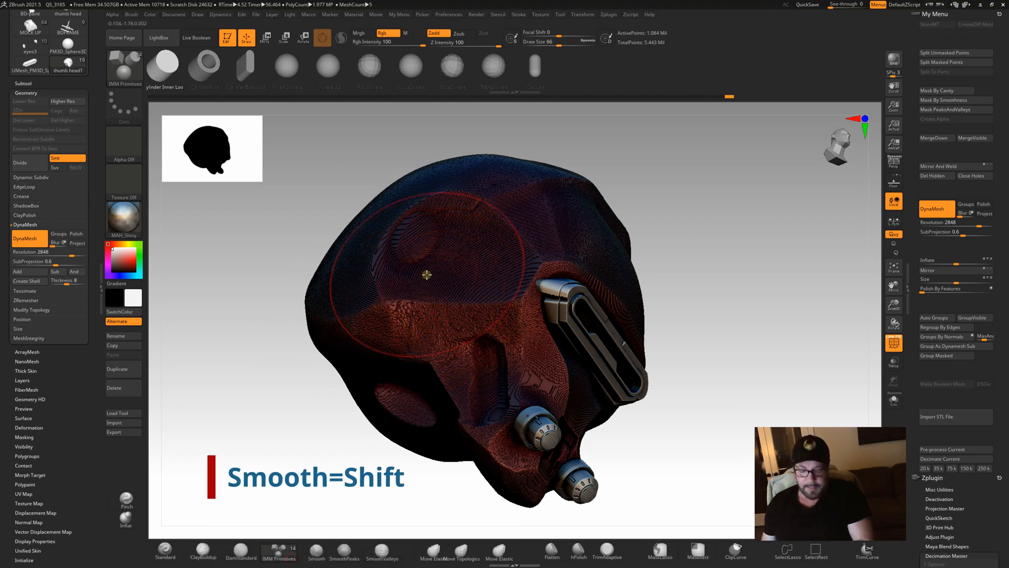
{"action": "mouse_move", "coordinate": [426, 279]}
{"action": "left_mouse_down", "text": "shift"}
{"action": "mouse_move", "coordinate": [468, 248]}
{"action": "mouse_move", "coordinate": [423, 234]}
{"action": "left_mouse_up", "text": "shift"}
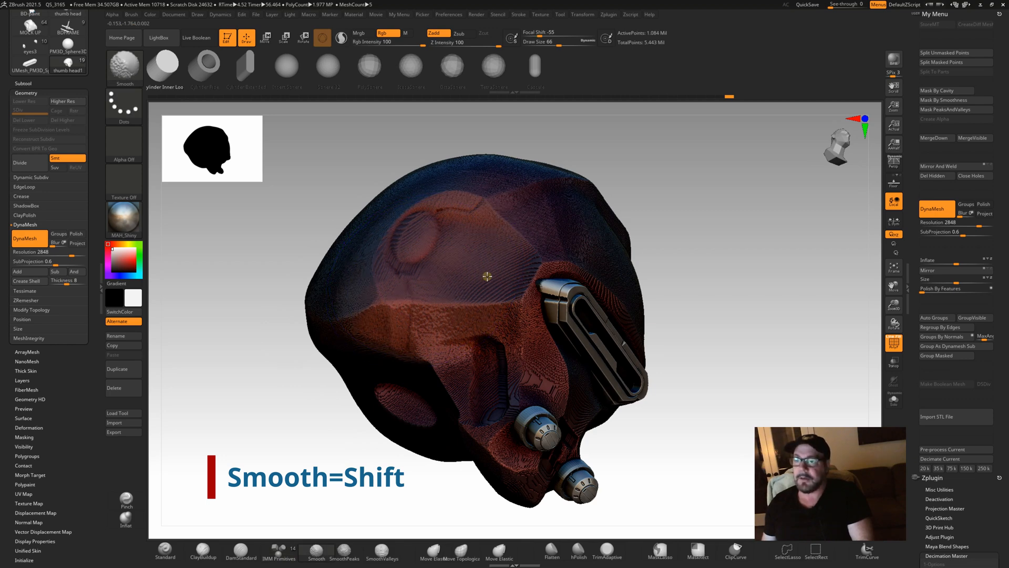
{"action": "mouse_move", "coordinate": [300, 361]}
{"action": "left_mouse_down"}
{"action": "mouse_move", "coordinate": [275, 338]}
{"action": "mouse_move", "coordinate": [273, 316]}
{"action": "mouse_move", "coordinate": [473, 384]}
{"action": "left_mouse_up"}
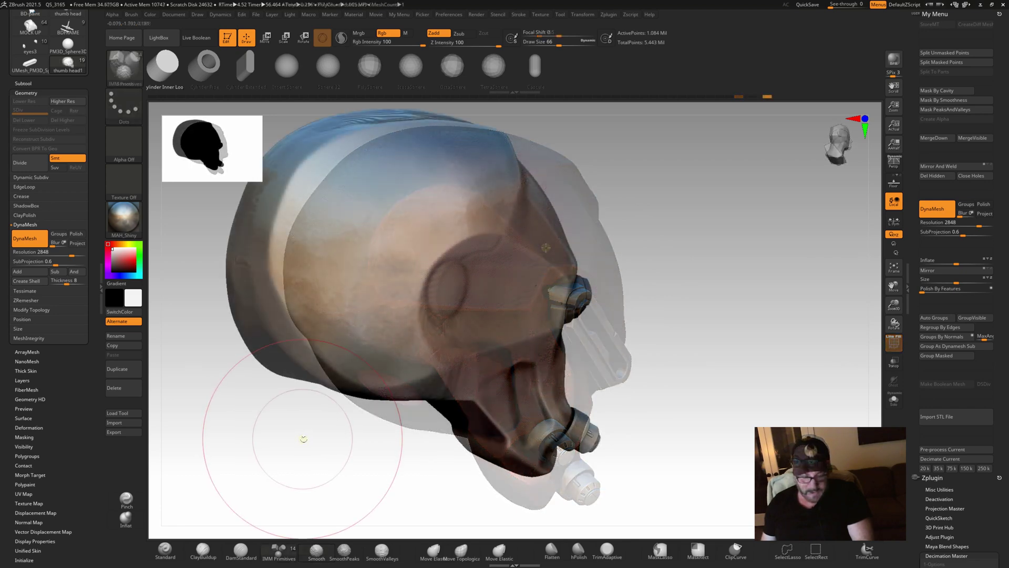
- Unhide all helmet geometry and turn in close on the round side opening
{"action": "key", "text": "ctrl+shift"}
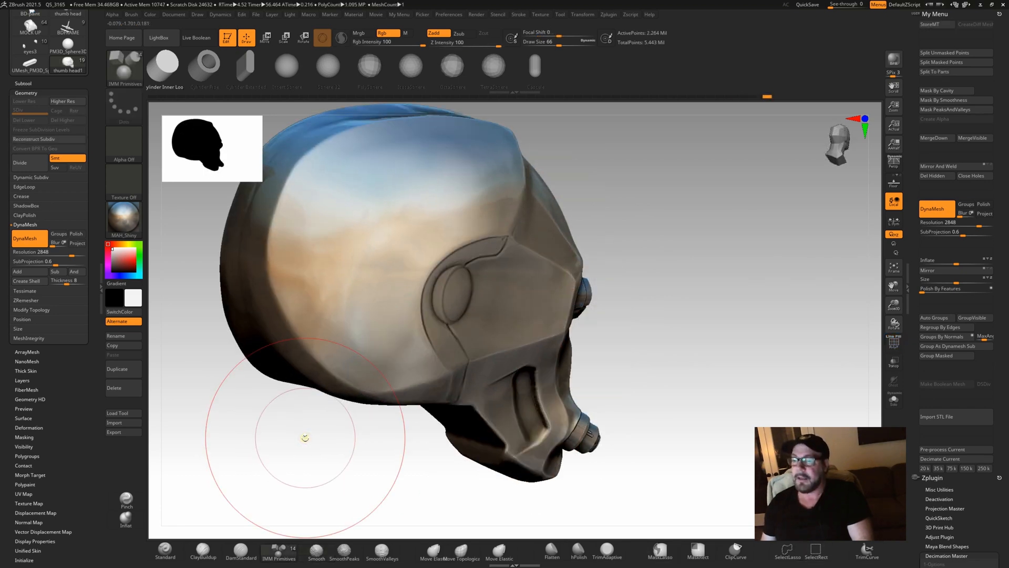
{"action": "left_click_drag", "start_coordinate": [323, 426], "coordinate": [371, 340]}
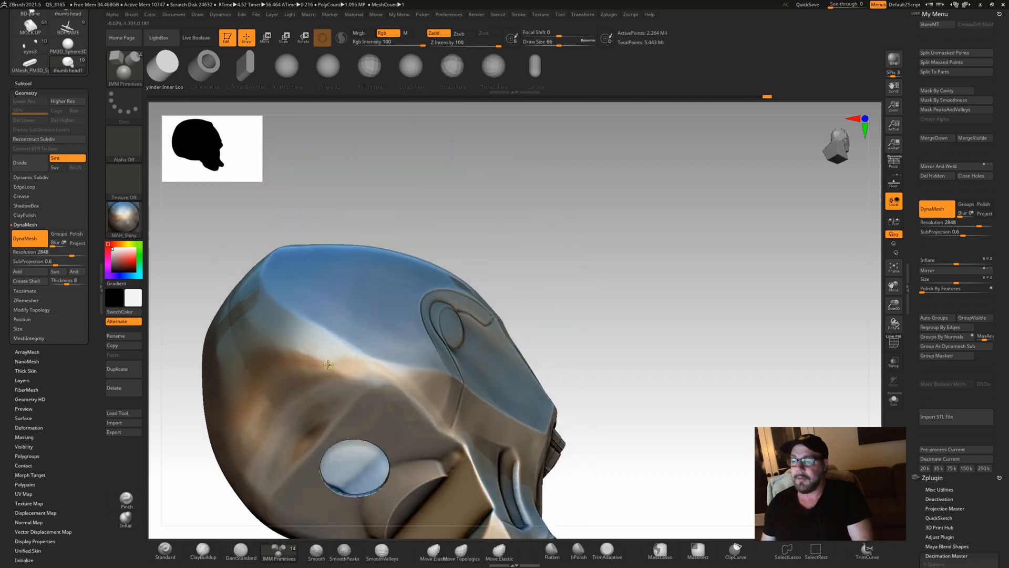
{"action": "left_click_drag", "start_coordinate": [880, 282], "coordinate": [912, 295]}
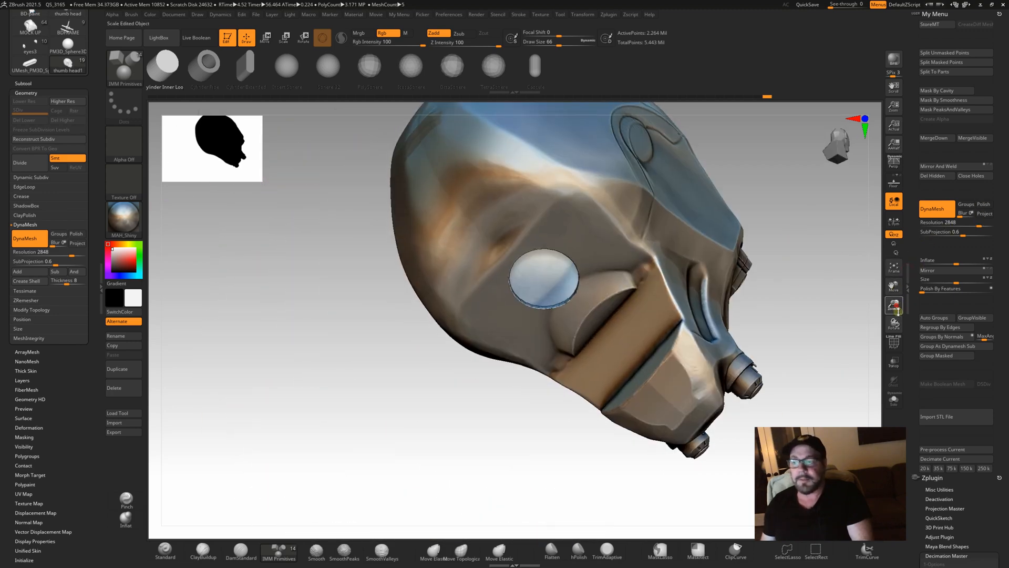
{"action": "left_click_drag", "start_coordinate": [875, 293], "coordinate": [347, 521]}
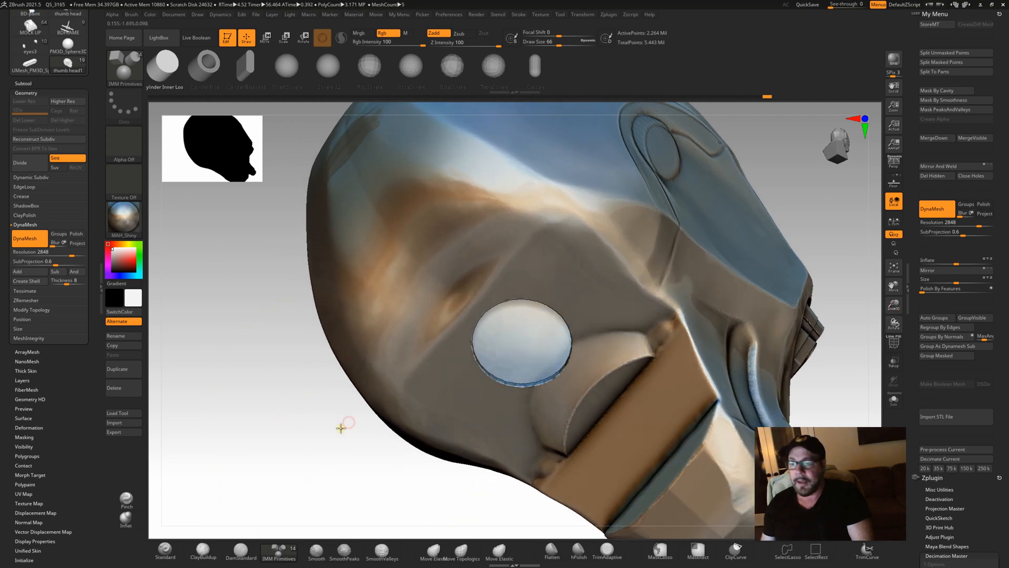
- Inspect the eye hole, brow and underside, then fit the whole hollow shell to view
{"action": "left_click_drag", "start_coordinate": [340, 428], "coordinate": [364, 370]}
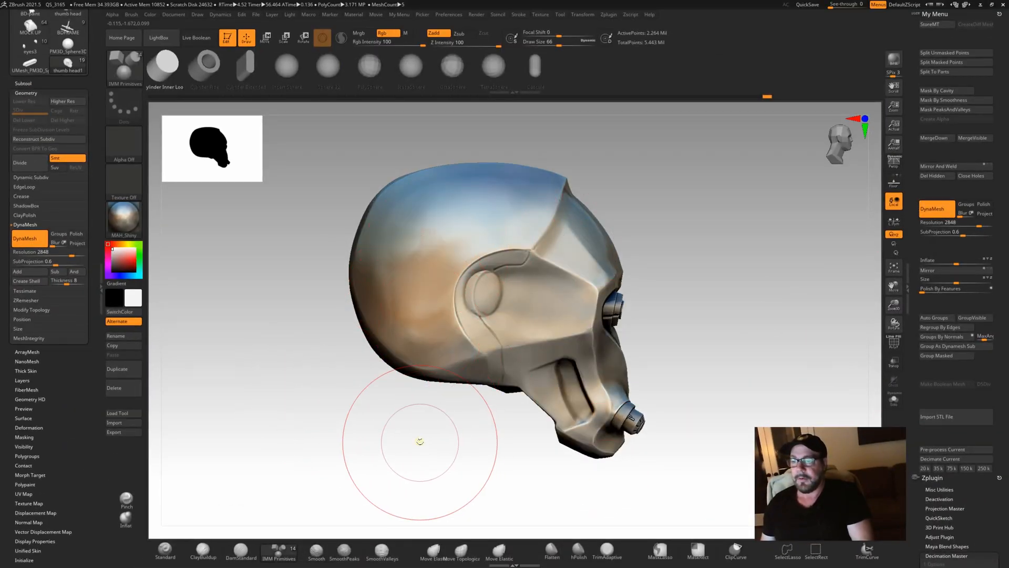
{"action": "mouse_move", "coordinate": [419, 440]}
{"action": "left_mouse_down"}
{"action": "mouse_move", "coordinate": [425, 406]}
{"action": "mouse_move", "coordinate": [661, 384]}
{"action": "left_mouse_up"}
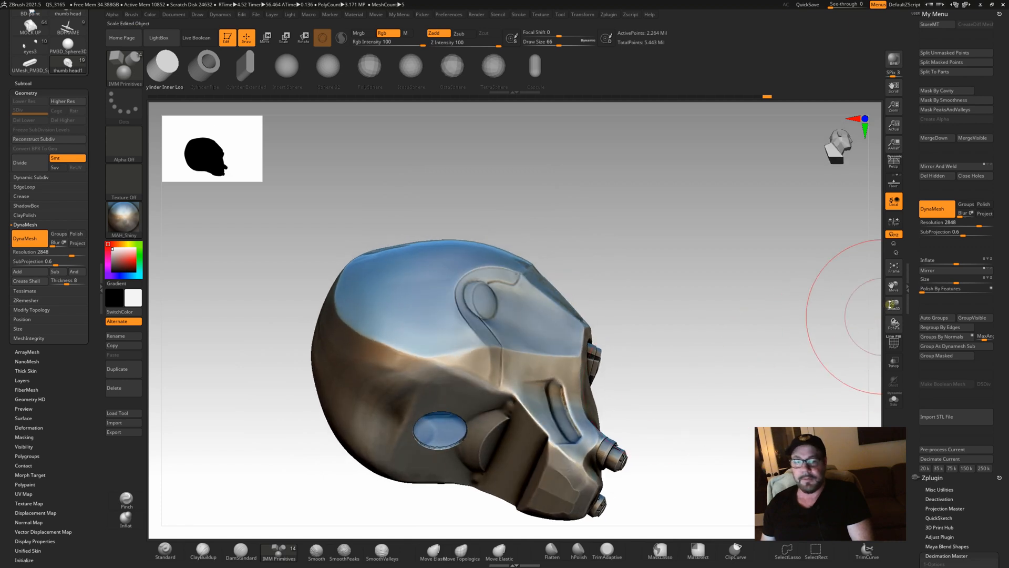
{"action": "mouse_move", "coordinate": [894, 287]}
{"action": "left_mouse_down"}
{"action": "mouse_move", "coordinate": [910, 270]}
{"action": "mouse_move", "coordinate": [895, 289]}
{"action": "mouse_move", "coordinate": [895, 319]}
{"action": "left_mouse_up"}
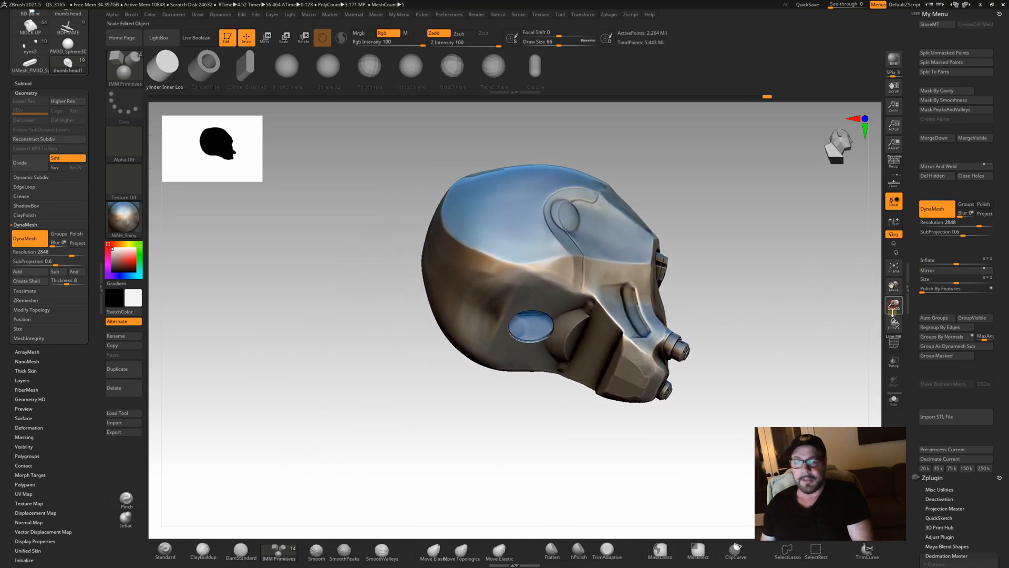
{"action": "left_click", "coordinate": [889, 263]}
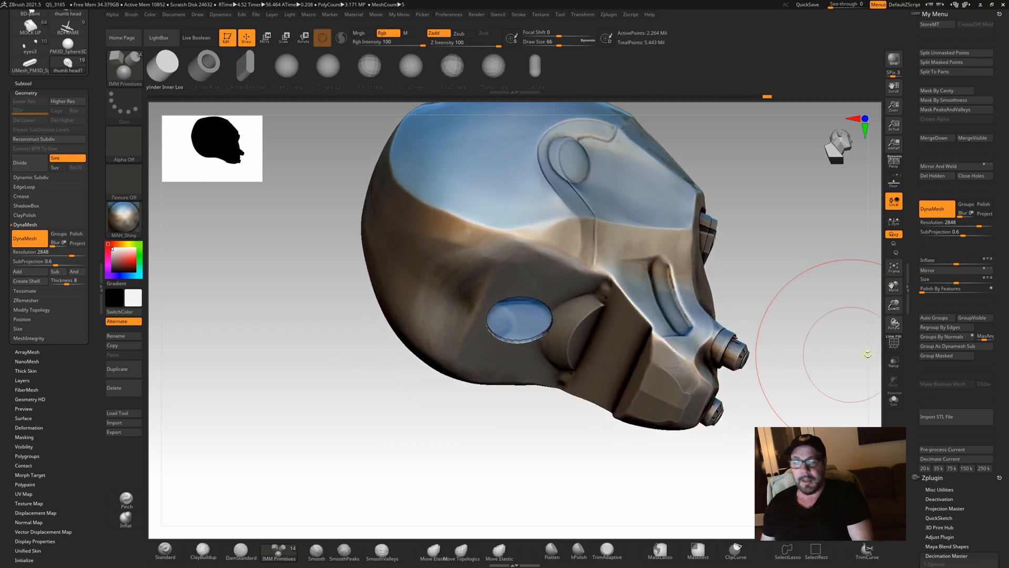
- Show polygroup colours and use GroupVisible so the eye socket joins the head's single polygroup
{"action": "left_click", "coordinate": [891, 343]}
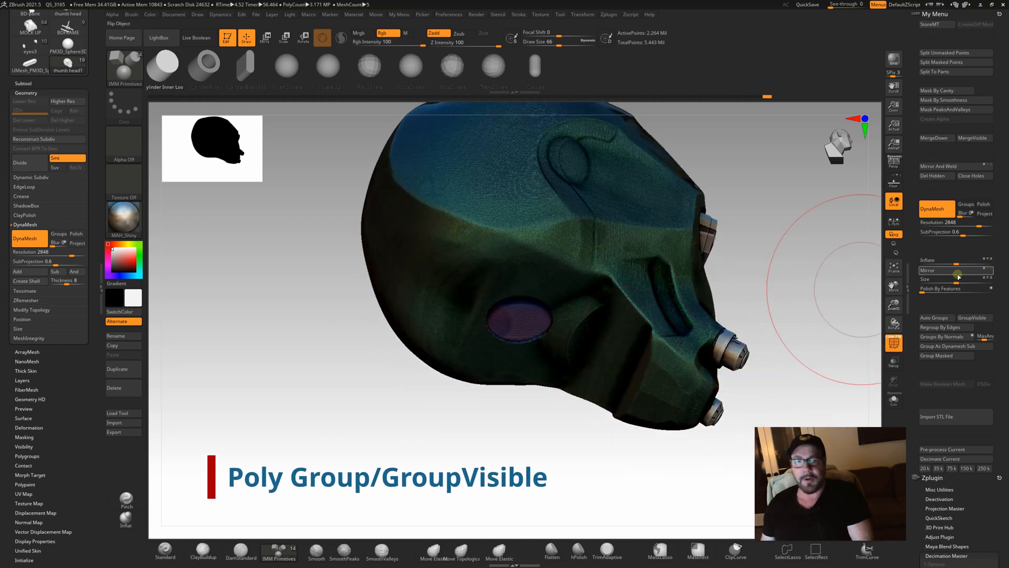
{"action": "left_click", "coordinate": [971, 318]}
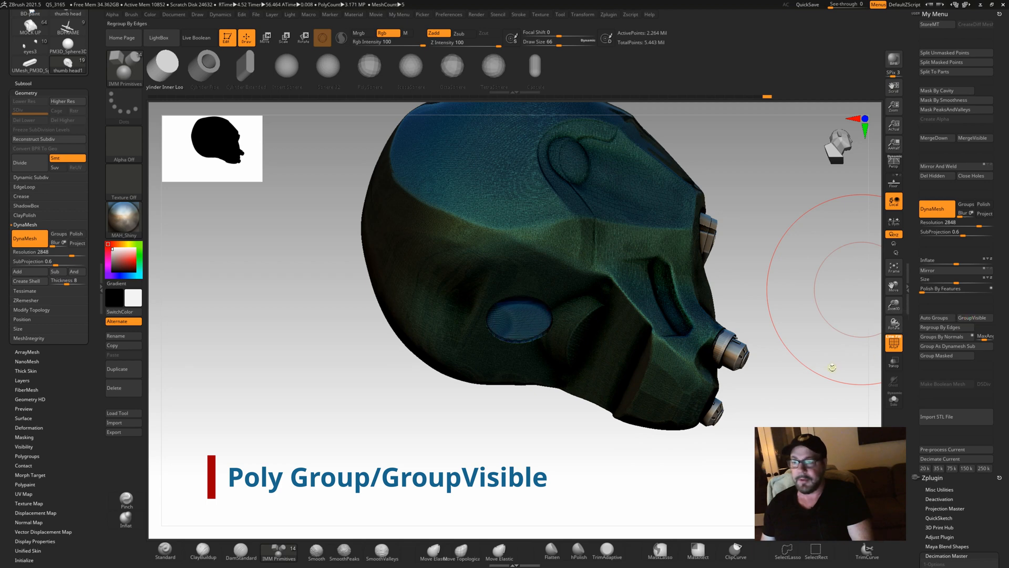
{"action": "left_click", "coordinate": [969, 318]}
{"action": "left_click_drag", "start_coordinate": [783, 322], "coordinate": [786, 334]}
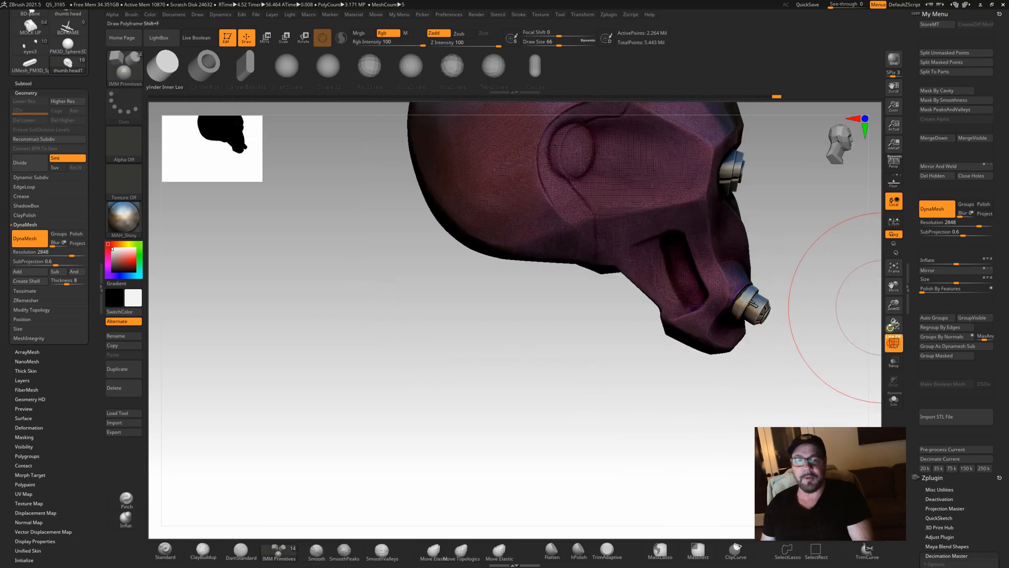
- Hide the polygroup colouring and return the helmet to a side profile view
{"action": "left_click", "coordinate": [893, 343]}
{"action": "mouse_move", "coordinate": [893, 286]}
{"action": "left_mouse_down"}
{"action": "mouse_move", "coordinate": [831, 352]}
{"action": "mouse_move", "coordinate": [840, 342]}
{"action": "mouse_move", "coordinate": [653, 429]}
{"action": "left_mouse_up"}
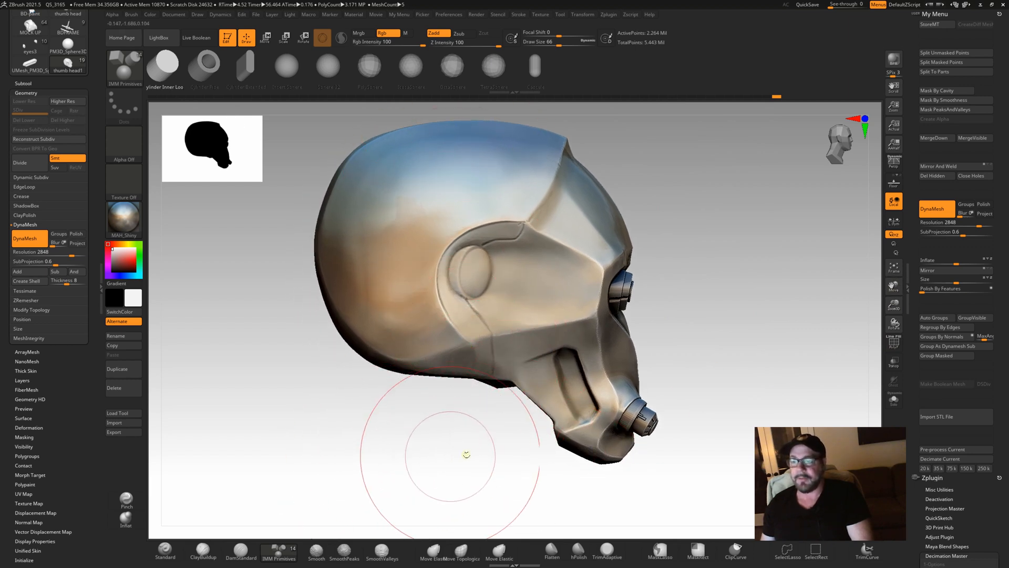
{"action": "left_click_drag", "start_coordinate": [464, 453], "coordinate": [459, 453]}
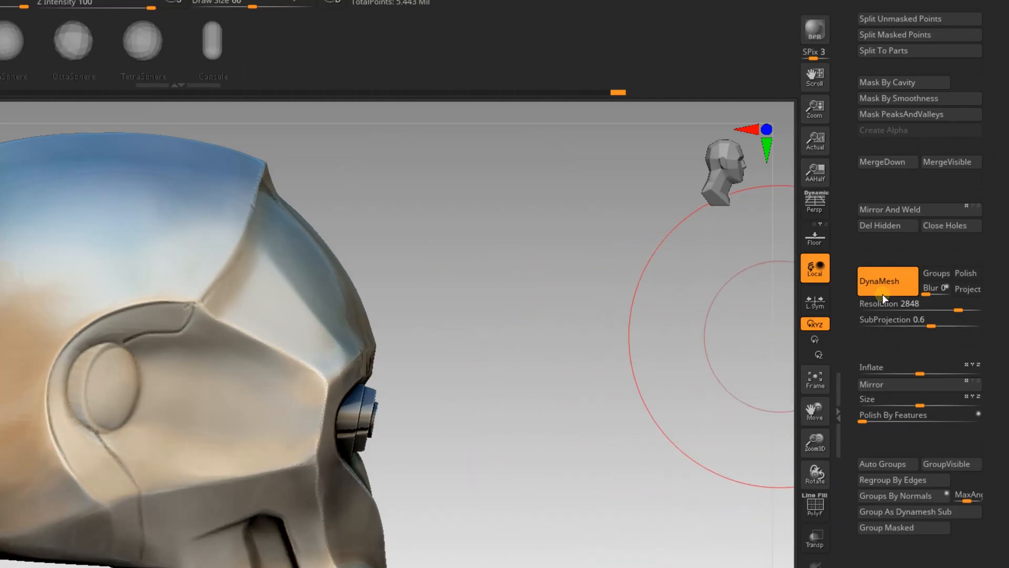
- Enable Groups beside DynaMesh so polygroups survive remeshing, with the head in exact side view
{"action": "left_click", "coordinate": [936, 272]}
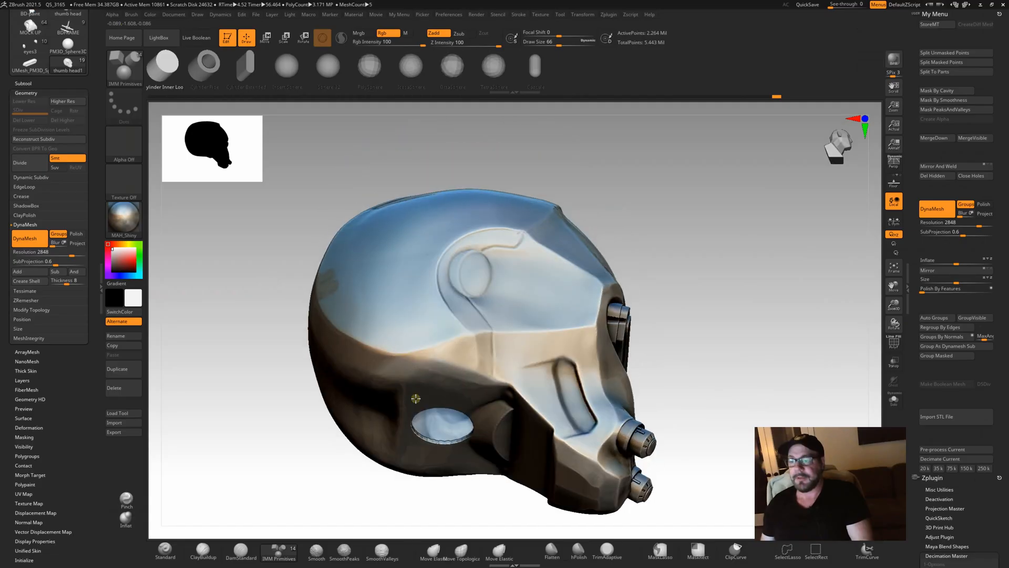
{"action": "left_click_drag", "start_coordinate": [413, 401], "coordinate": [415, 398], "text": "shift"}
{"action": "key", "text": "ctrl+shift"}
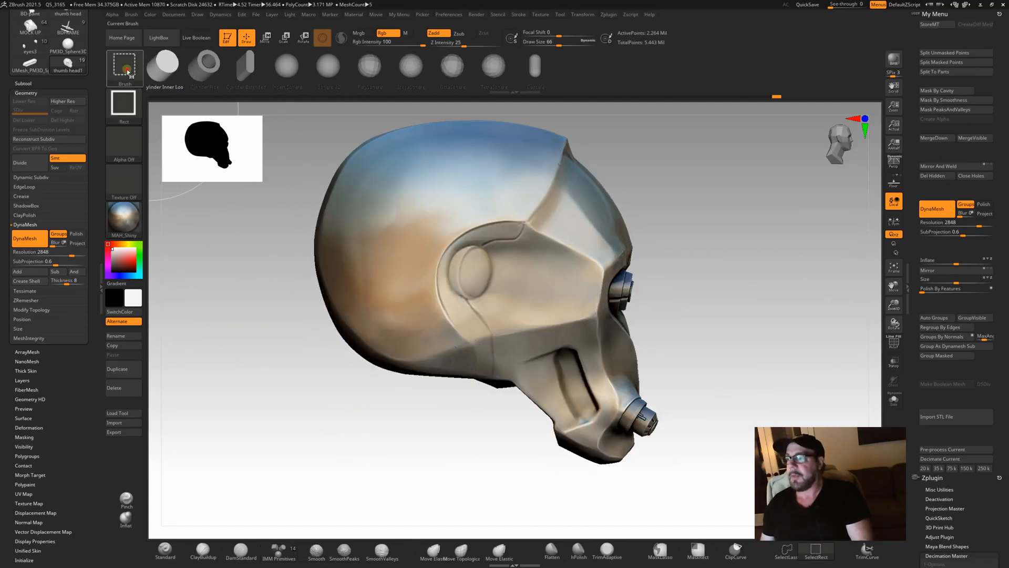
- Make SliceCurve the Ctrl+Shift slicing brush, ready to cut across the helmet
{"action": "left_click", "coordinate": [127, 71]}
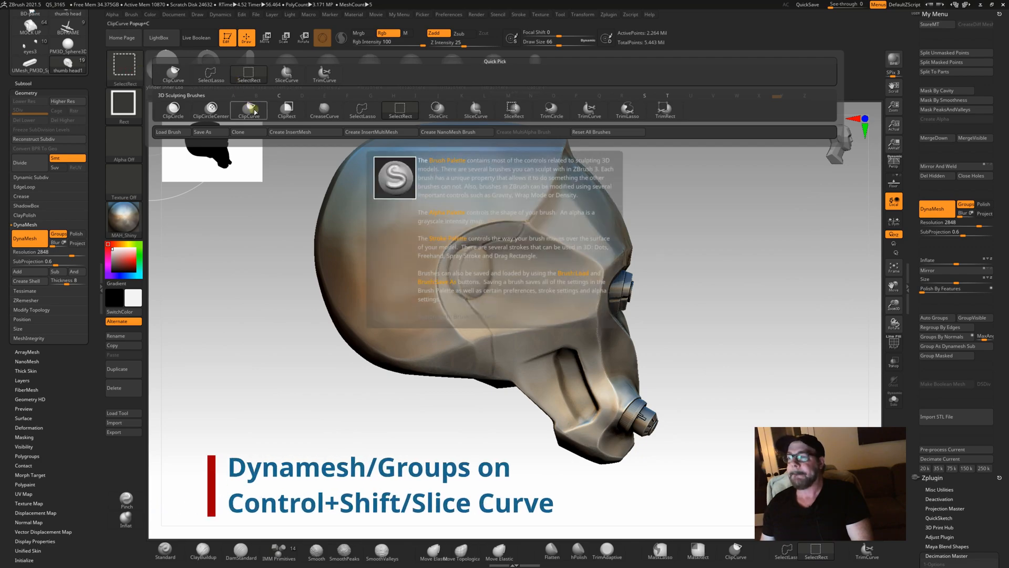
{"action": "mouse_move", "coordinate": [460, 157]}
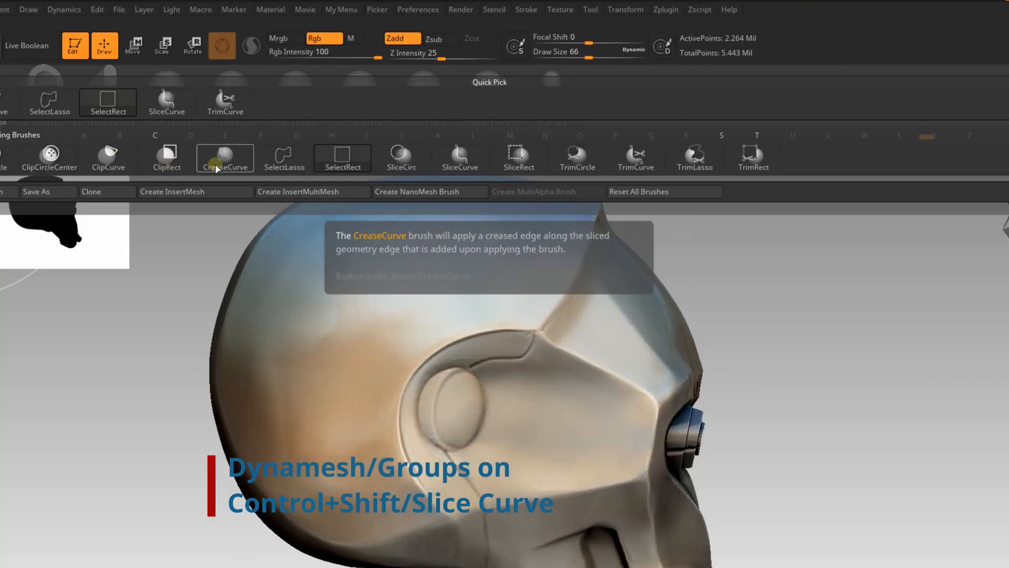
{"action": "left_click", "coordinate": [458, 157]}
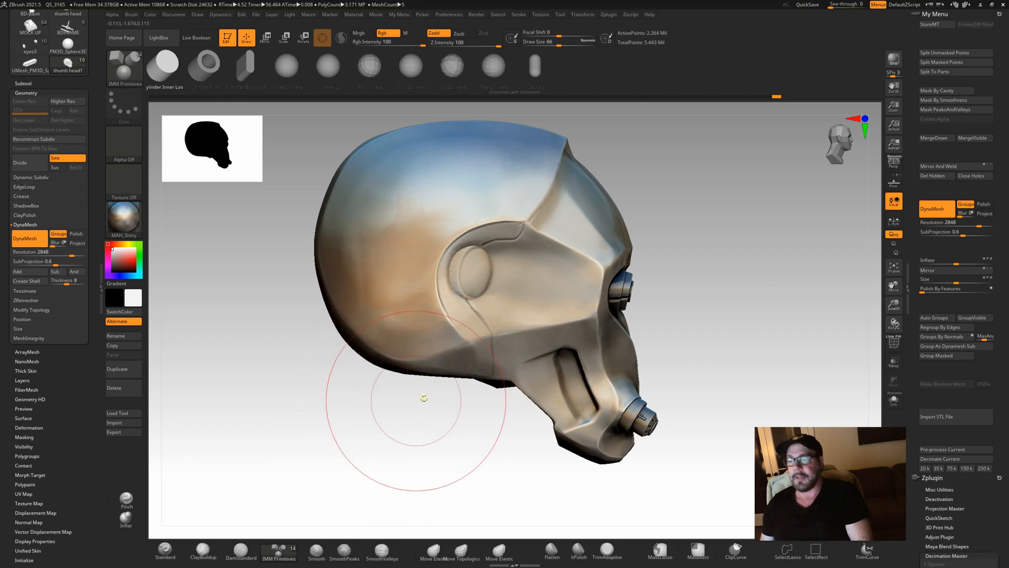
{"action": "key", "text": "ctrl+shift"}
- Slice a vertical curve through the head's middle and show polygroups to confirm front and back groups
{"action": "mouse_move", "coordinate": [363, 434]}
{"action": "left_mouse_down", "text": "ctrl+shift"}
{"action": "mouse_move", "coordinate": [326, 492]}
{"action": "mouse_move", "coordinate": [508, 473]}
{"action": "mouse_move", "coordinate": [439, 462]}
{"action": "mouse_move", "coordinate": [510, 458]}
{"action": "mouse_move", "coordinate": [439, 434]}
{"action": "mouse_move", "coordinate": [449, 407]}
{"action": "mouse_move", "coordinate": [452, 421]}
{"action": "mouse_move", "coordinate": [422, 426]}
{"action": "mouse_move", "coordinate": [509, 417]}
{"action": "mouse_move", "coordinate": [446, 427]}
{"action": "left_mouse_up", "text": "ctrl+shift"}
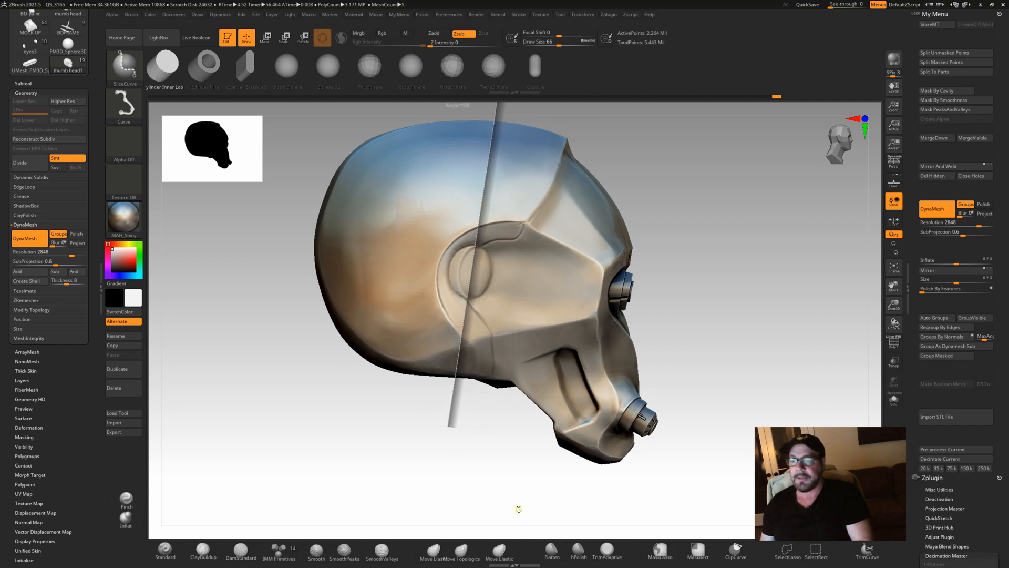
{"action": "left_click", "coordinate": [893, 341]}
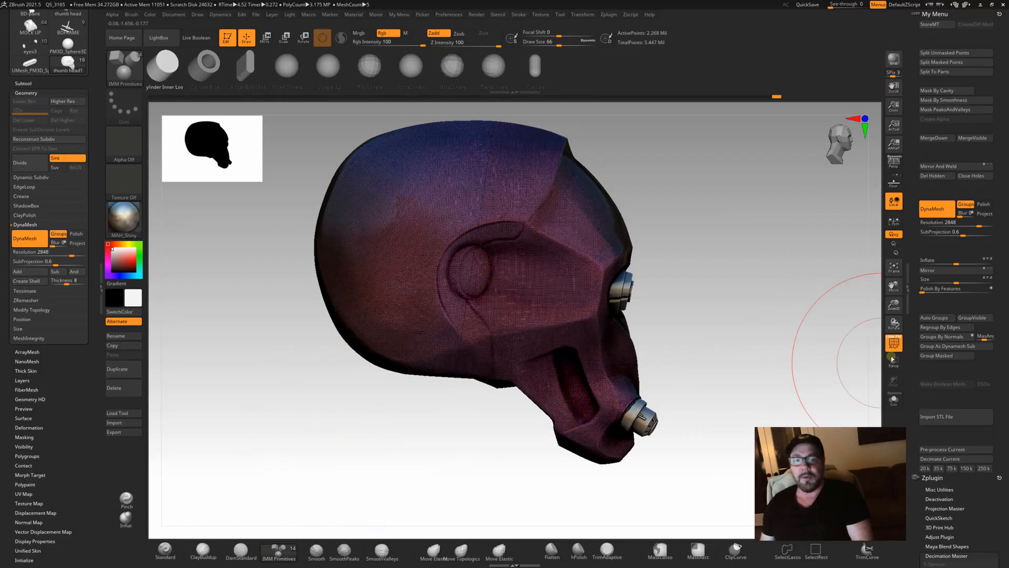
- Hide polygroup colouring, mask the front section and bring up the Move gizmo
{"action": "left_click", "coordinate": [893, 344]}
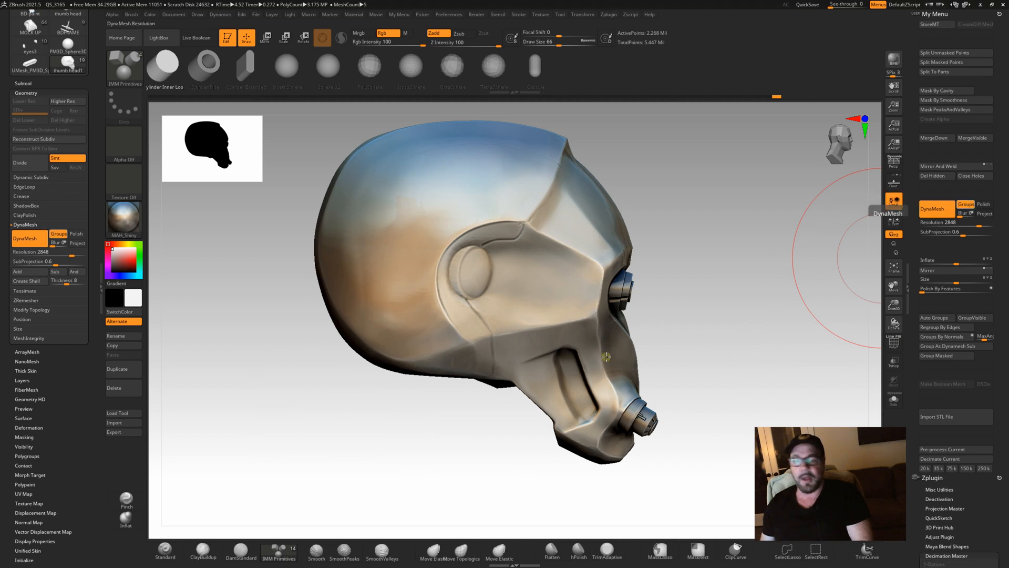
{"action": "left_click_drag", "start_coordinate": [353, 399], "coordinate": [361, 396], "text": "ctrl"}
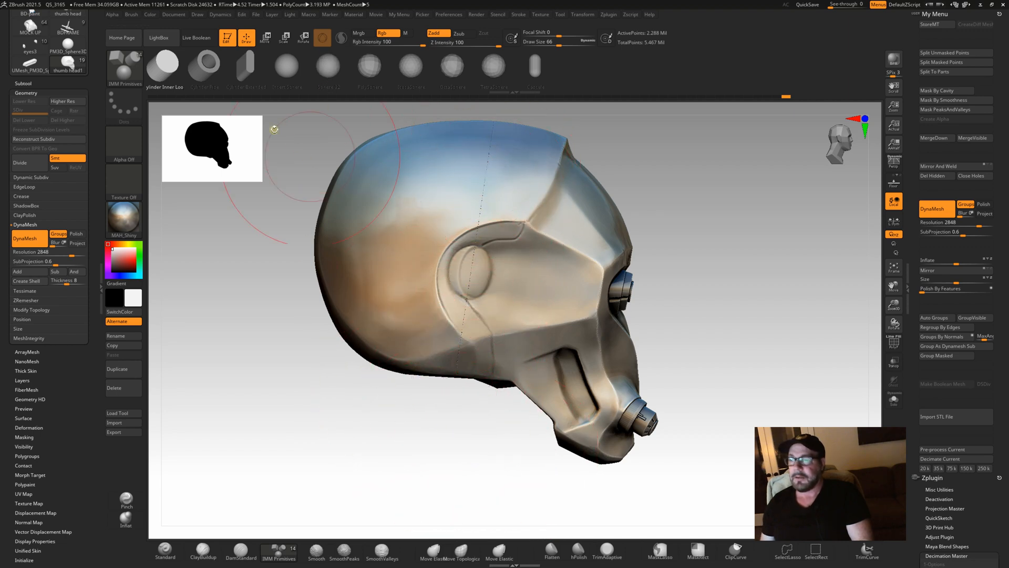
{"action": "left_click", "coordinate": [260, 38]}
- Drag the unmasked back half away from the front half and view the front half's interior
{"action": "left_click_drag", "start_coordinate": [385, 242], "coordinate": [364, 326], "text": "ctrl"}
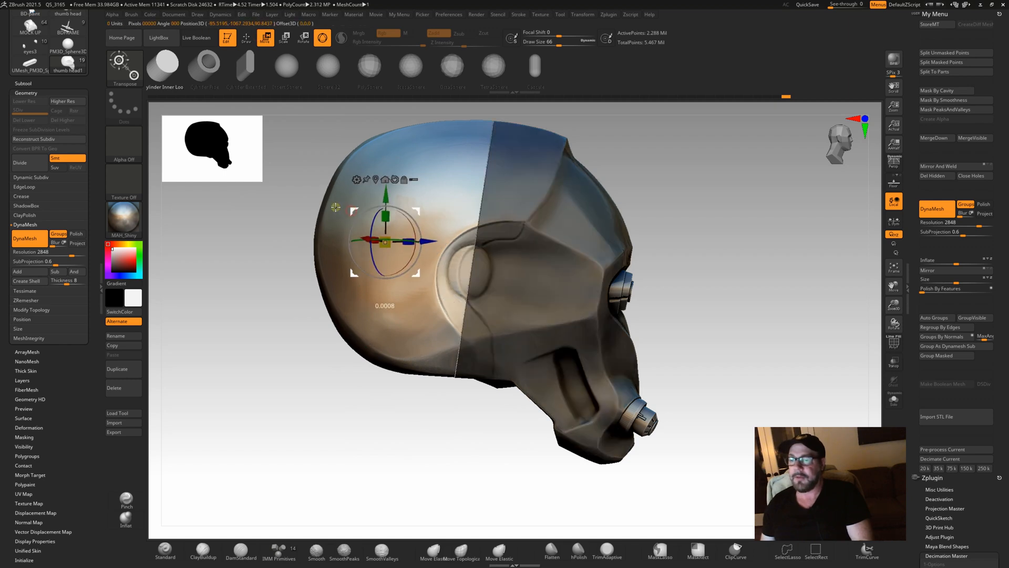
{"action": "left_click_drag", "start_coordinate": [352, 210], "coordinate": [261, 196]}
{"action": "left_click_drag", "start_coordinate": [341, 402], "coordinate": [345, 415]}
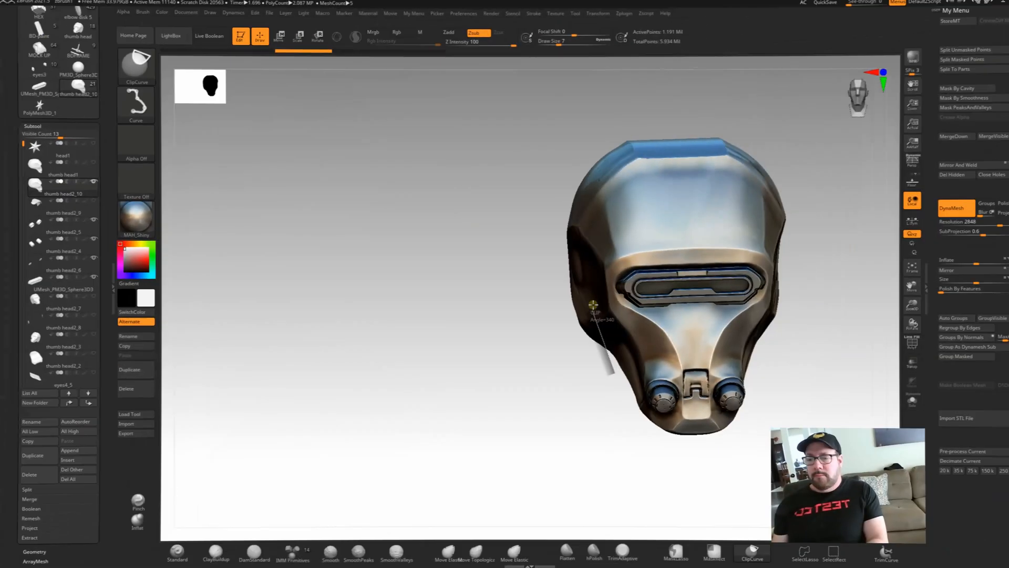
- Trim the face with a ClipCurve and review the clipped face plate from side and front
{"action": "left_click_drag", "start_coordinate": [570, 261], "coordinate": [544, 198]}
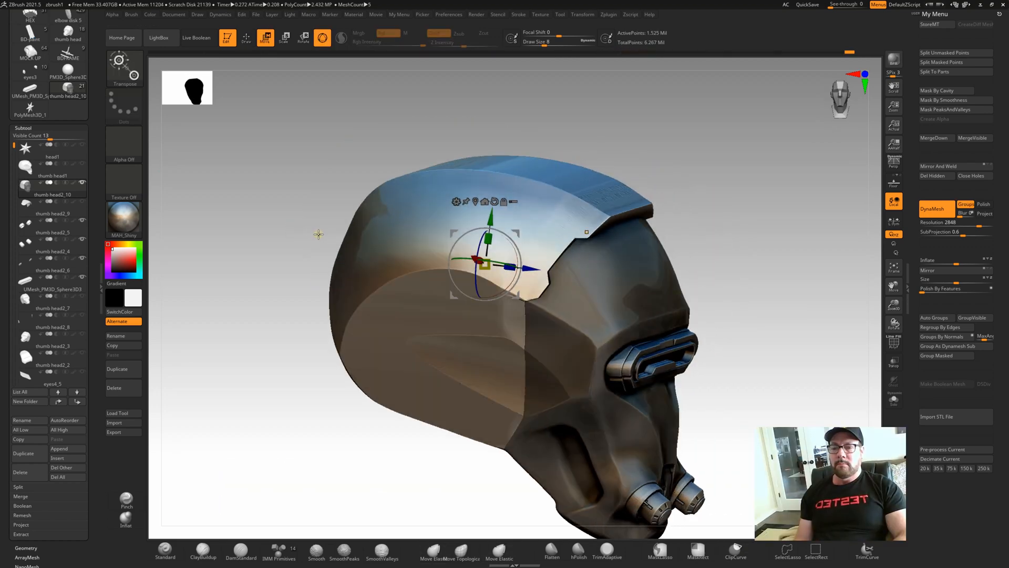
{"action": "left_click_drag", "start_coordinate": [317, 233], "coordinate": [319, 234]}
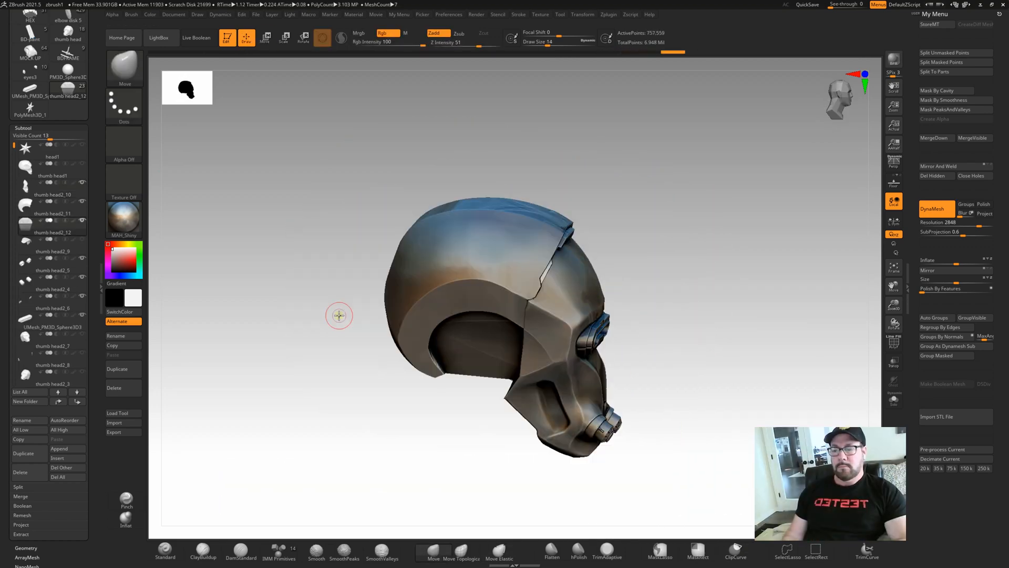
{"action": "left_click_drag", "start_coordinate": [339, 316], "coordinate": [309, 320]}
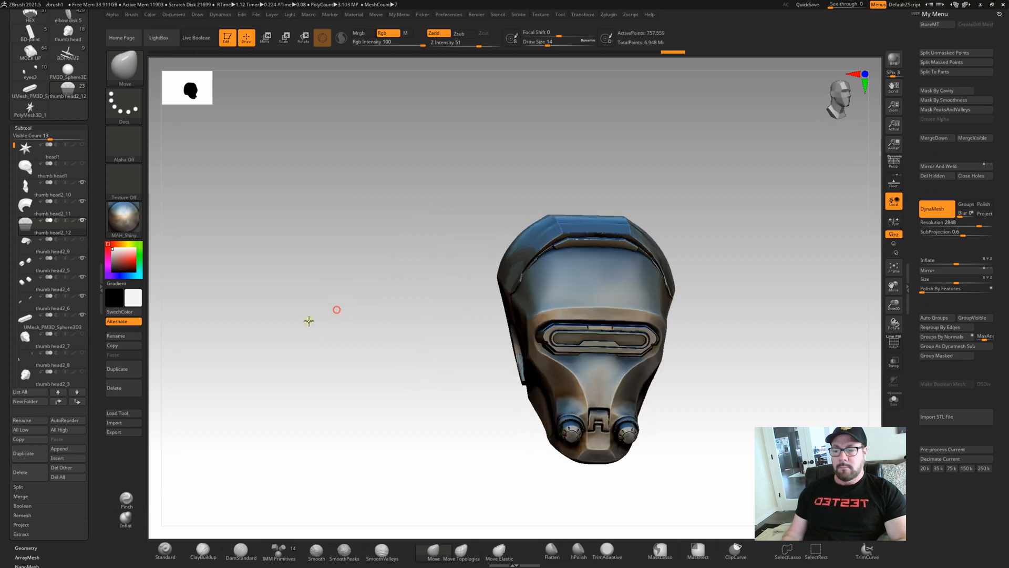
{"action": "left_click_drag", "start_coordinate": [706, 52], "coordinate": [714, 53]}
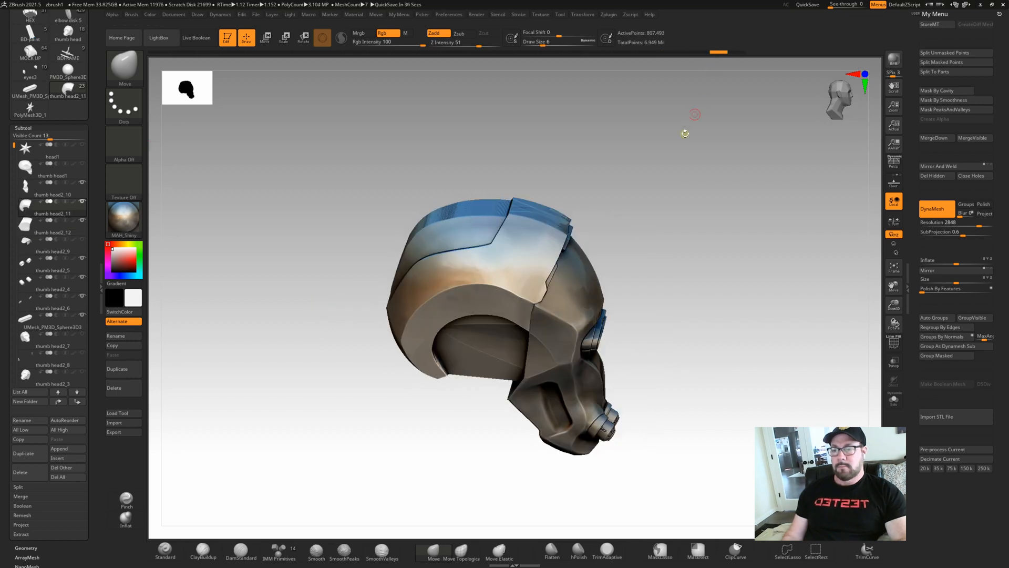
{"action": "mouse_move", "coordinate": [685, 133]}
{"action": "left_mouse_down"}
{"action": "mouse_move", "coordinate": [696, 158]}
{"action": "mouse_move", "coordinate": [667, 168]}
{"action": "left_mouse_up"}
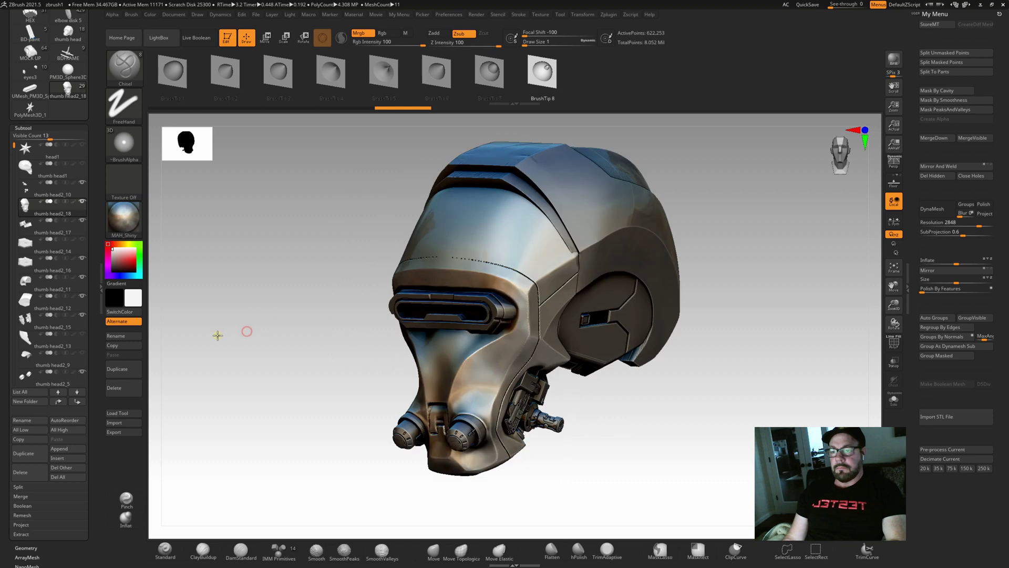
- Orbit the detailed helmet to inspect the ringed ear disc and mechanical jaw kitbash parts
{"action": "mouse_move", "coordinate": [218, 334]}
{"action": "left_mouse_down"}
{"action": "mouse_move", "coordinate": [225, 342]}
{"action": "mouse_move", "coordinate": [291, 338]}
{"action": "mouse_move", "coordinate": [238, 331]}
{"action": "mouse_move", "coordinate": [241, 343]}
{"action": "left_mouse_up"}
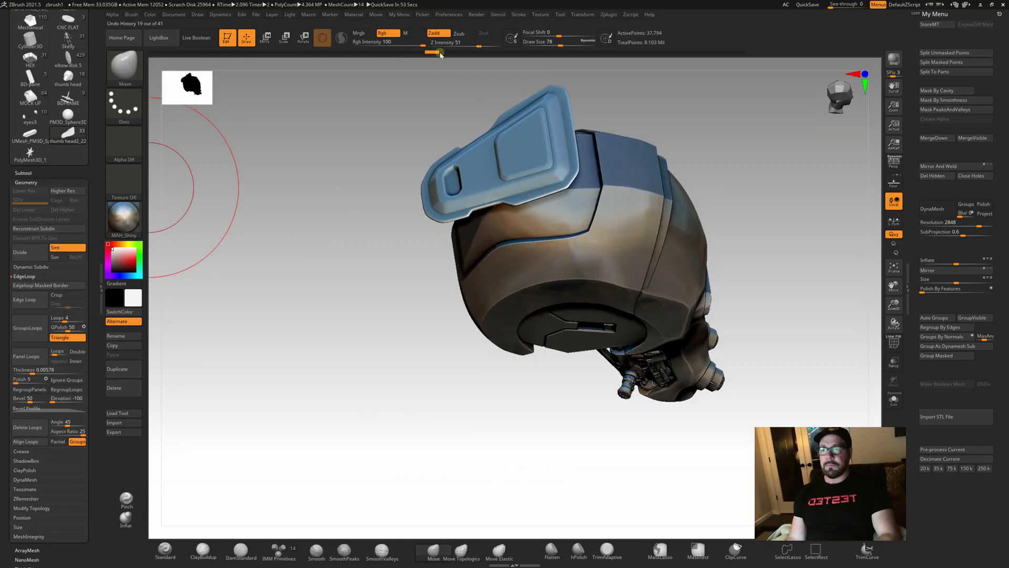
{"action": "left_click_drag", "start_coordinate": [434, 52], "coordinate": [622, 52]}
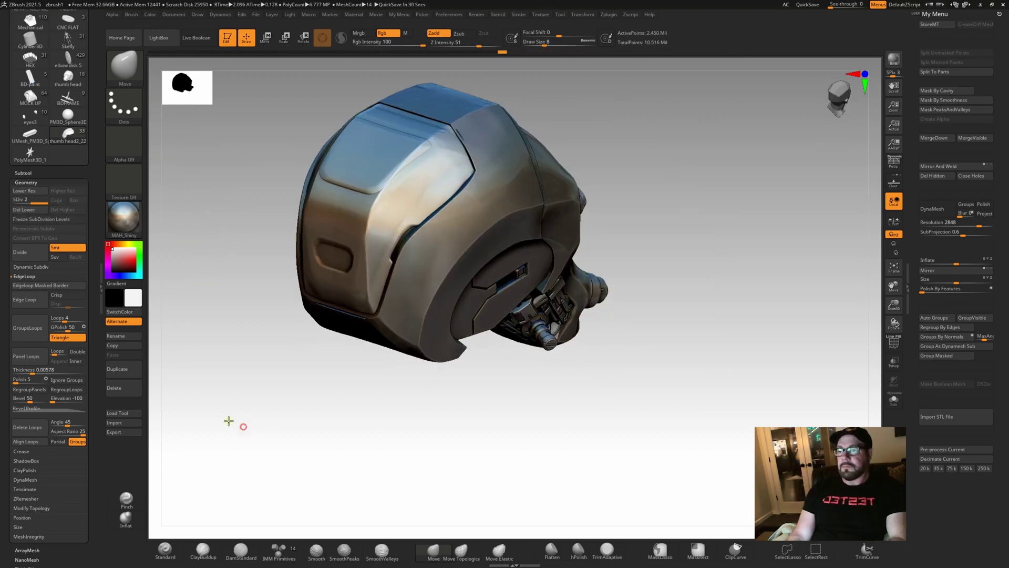
{"action": "mouse_move", "coordinate": [228, 422]}
{"action": "left_mouse_down"}
{"action": "mouse_move", "coordinate": [239, 392]}
{"action": "mouse_move", "coordinate": [253, 390]}
{"action": "mouse_move", "coordinate": [241, 391]}
{"action": "left_mouse_up"}
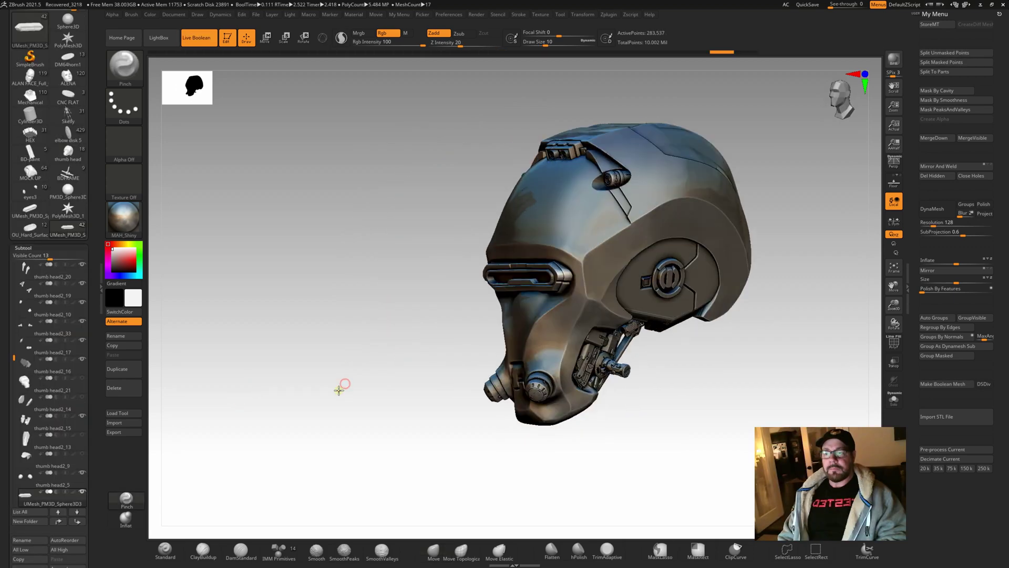
{"action": "left_click_drag", "start_coordinate": [339, 390], "coordinate": [403, 376]}
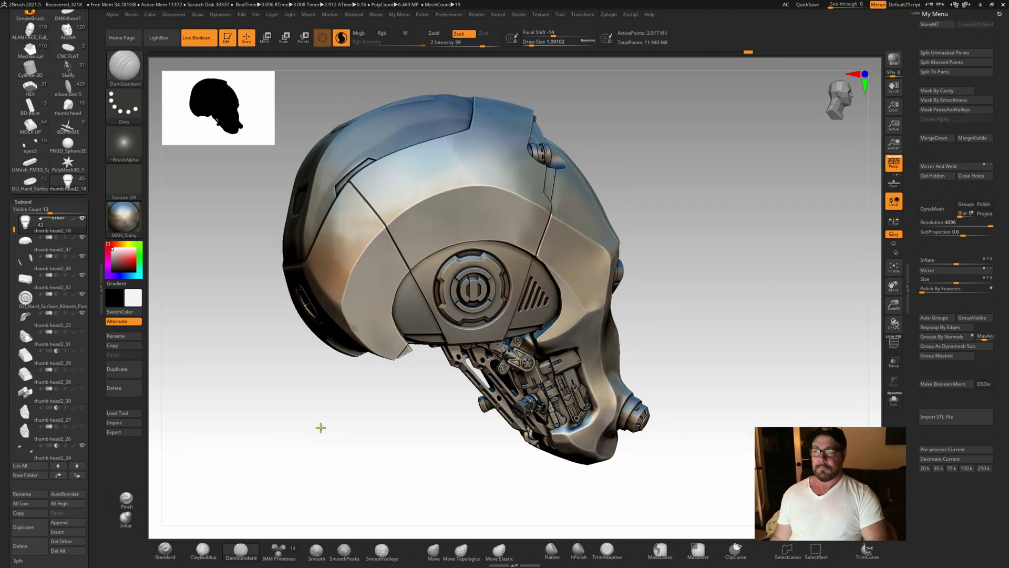
- Frame the finished helmet in a three-quarter front view and run a BPR render
{"action": "mouse_move", "coordinate": [322, 427]}
{"action": "left_mouse_down"}
{"action": "mouse_move", "coordinate": [282, 428]}
{"action": "mouse_move", "coordinate": [352, 385]}
{"action": "mouse_move", "coordinate": [338, 376]}
{"action": "mouse_move", "coordinate": [313, 396]}
{"action": "mouse_move", "coordinate": [310, 418]}
{"action": "left_mouse_up"}
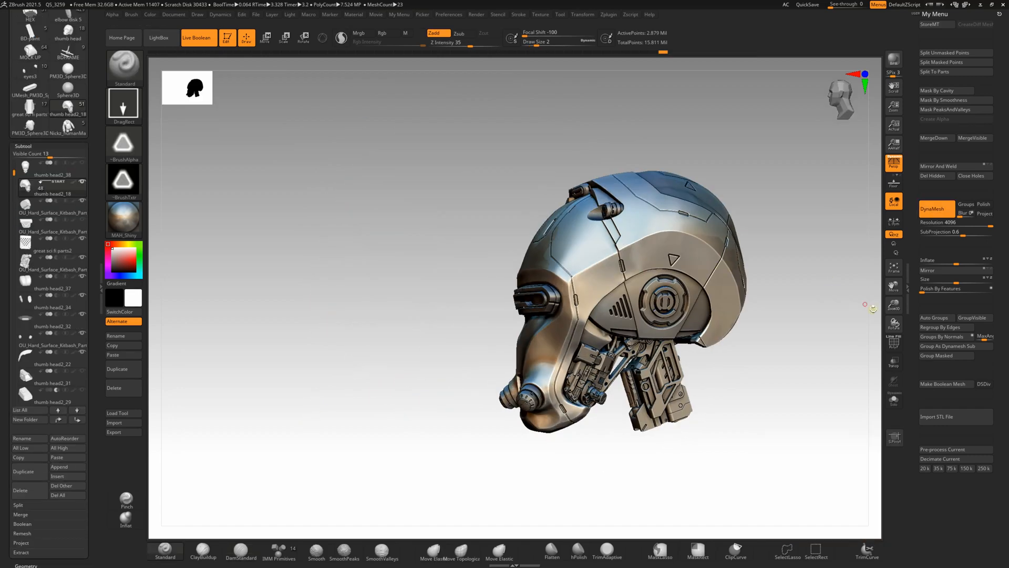
{"action": "mouse_move", "coordinate": [893, 305]}
{"action": "left_mouse_down"}
{"action": "mouse_move", "coordinate": [890, 292]}
{"action": "mouse_move", "coordinate": [731, 313]}
{"action": "left_mouse_up"}
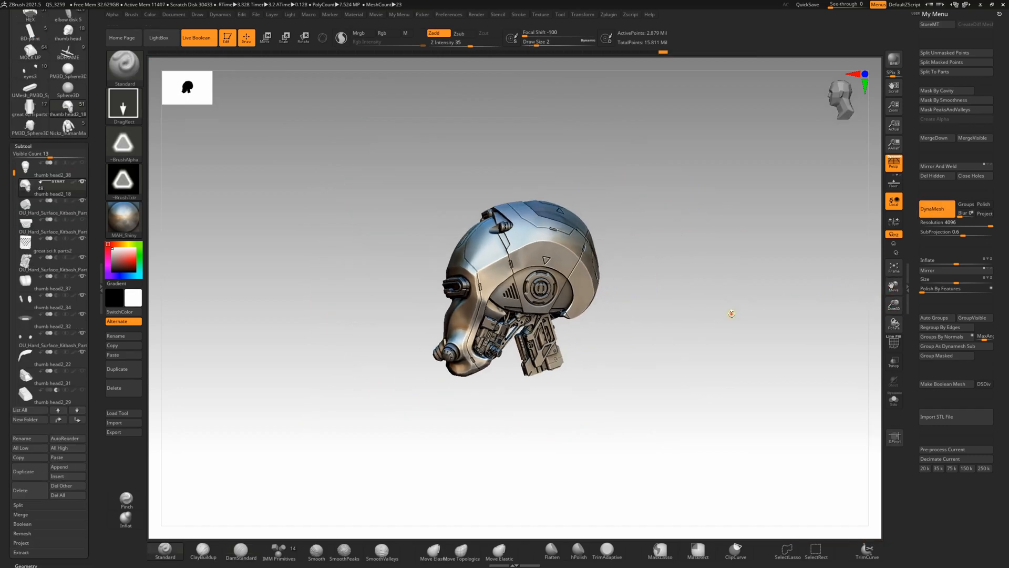
{"action": "mouse_move", "coordinate": [660, 318]}
{"action": "left_mouse_down"}
{"action": "mouse_move", "coordinate": [624, 326]}
{"action": "mouse_move", "coordinate": [613, 282]}
{"action": "left_mouse_up"}
{"action": "key", "text": "f"}
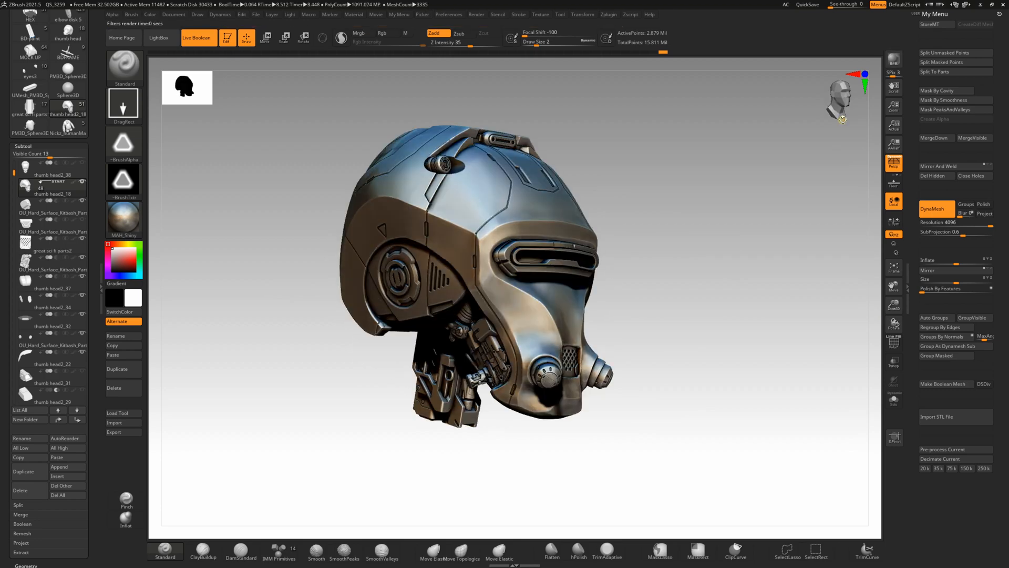